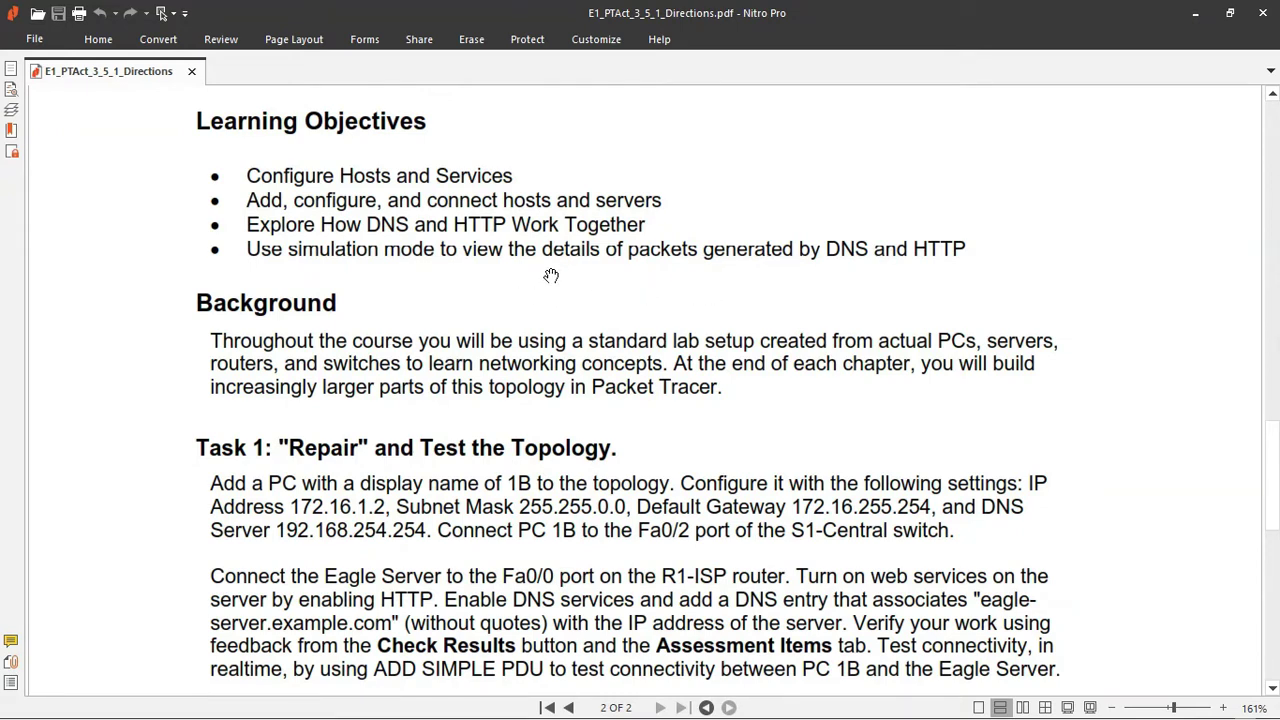
# Open the E1_PTAct_3_5_1.pka activity in Cisco Packet Tracer and minimize its PT Activity instructions window.
pyautogui.scroll(-5, 587, 272)
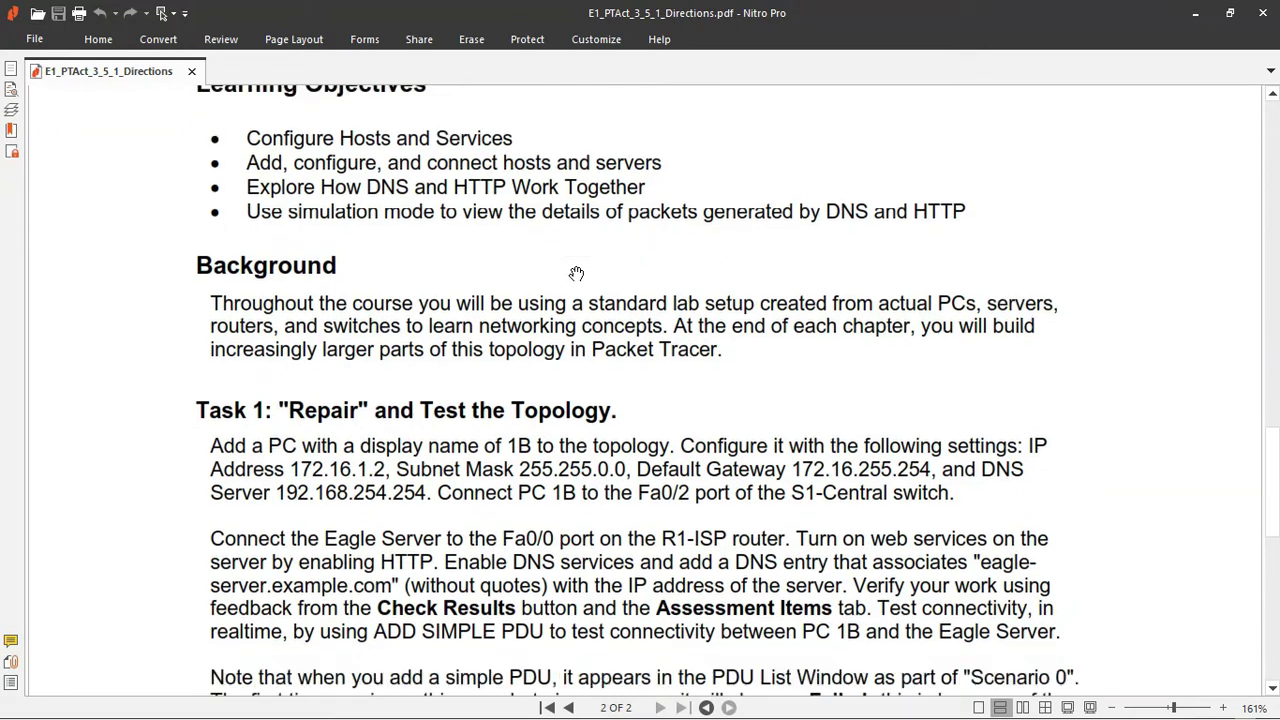
pyautogui.scroll(-1, 576, 272)
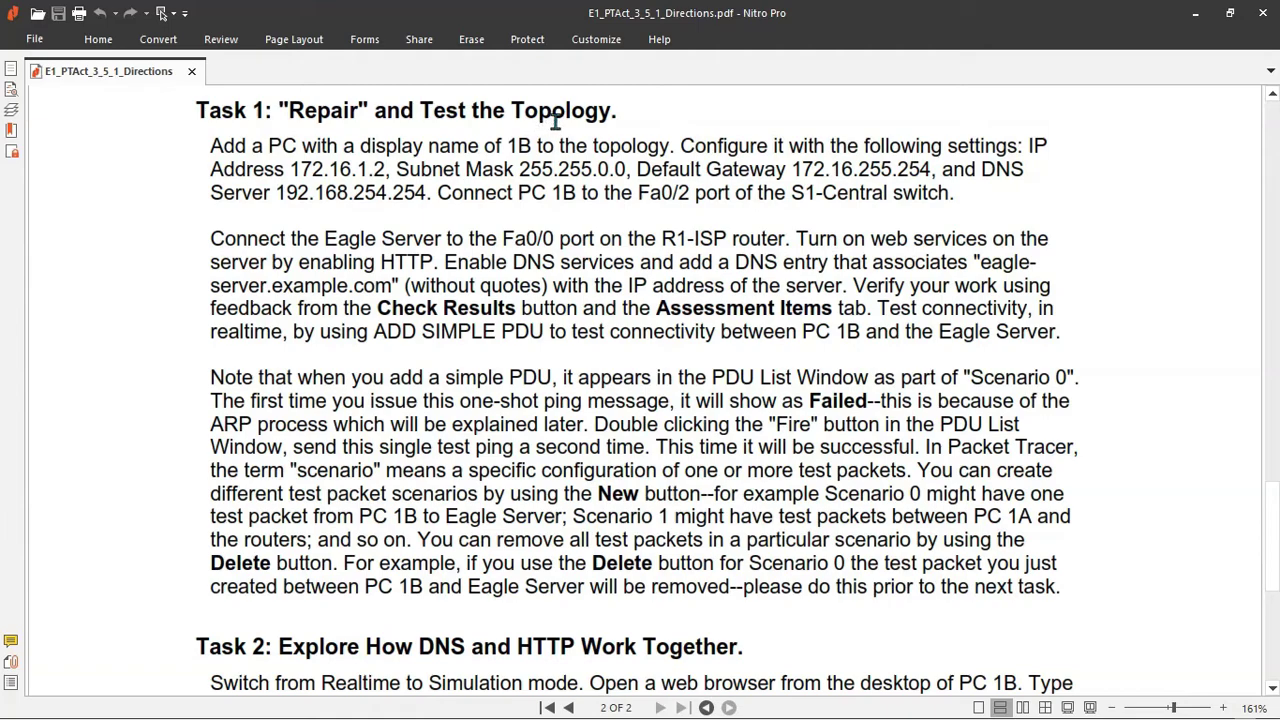
pyautogui.click(1195, 13)
pyautogui.doubleClick(241, 209)
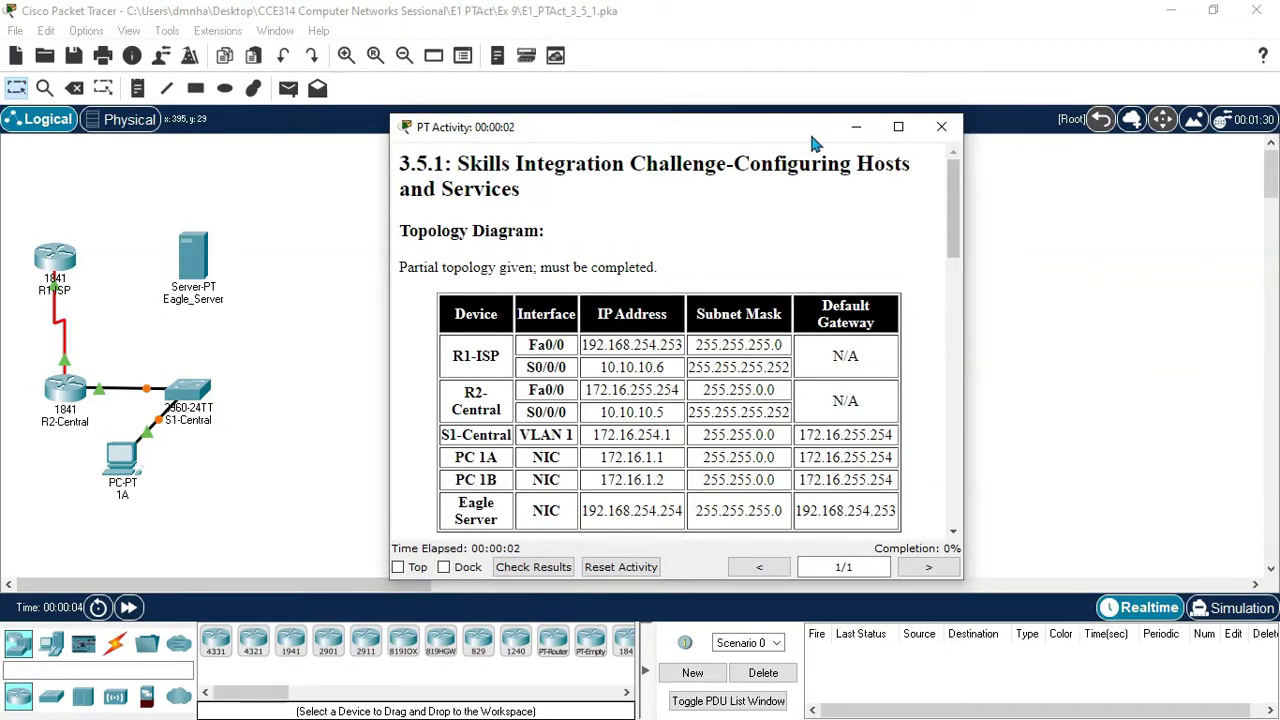
pyautogui.click(856, 127)
# Add a PC beside PC 1A, below the S1-Central switch, and give it the display name 1B.
pyautogui.hotkey('alt', 'Tab')
pyautogui.hotkey('alt', 'Tab')
pyautogui.hotkey('alt', 'Tab')
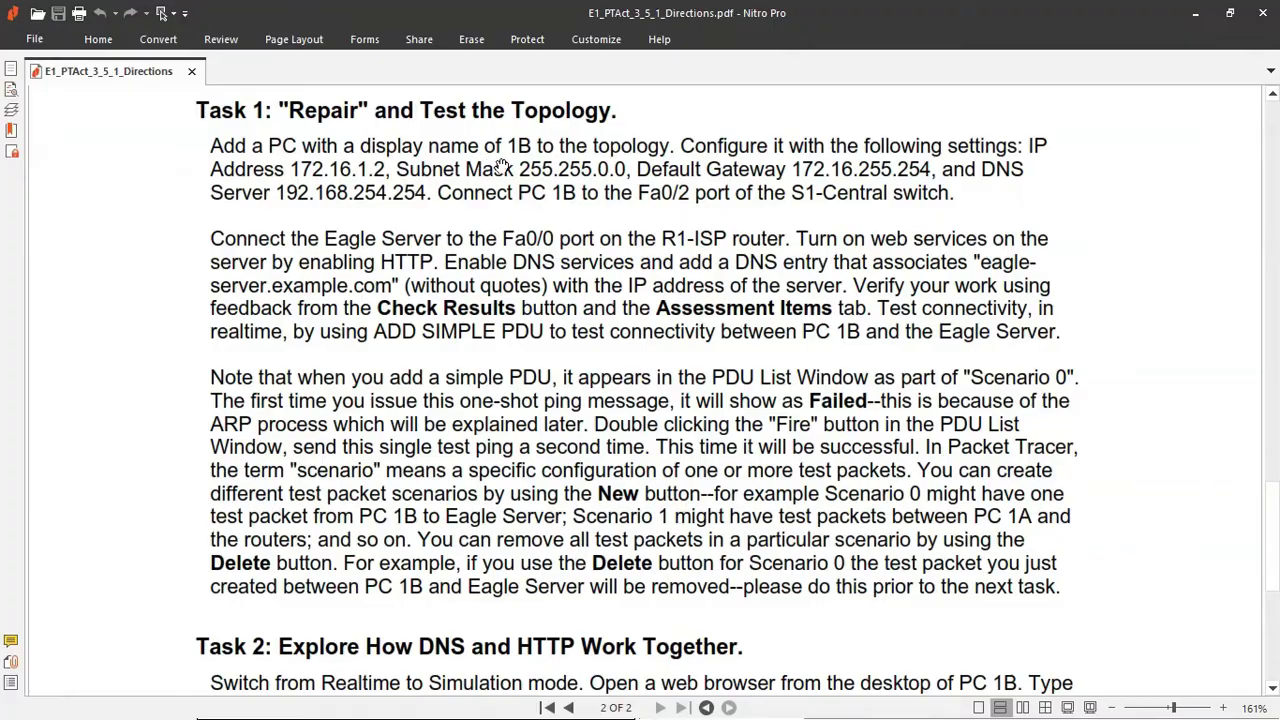
pyautogui.hotkey('alt', 'Tab')
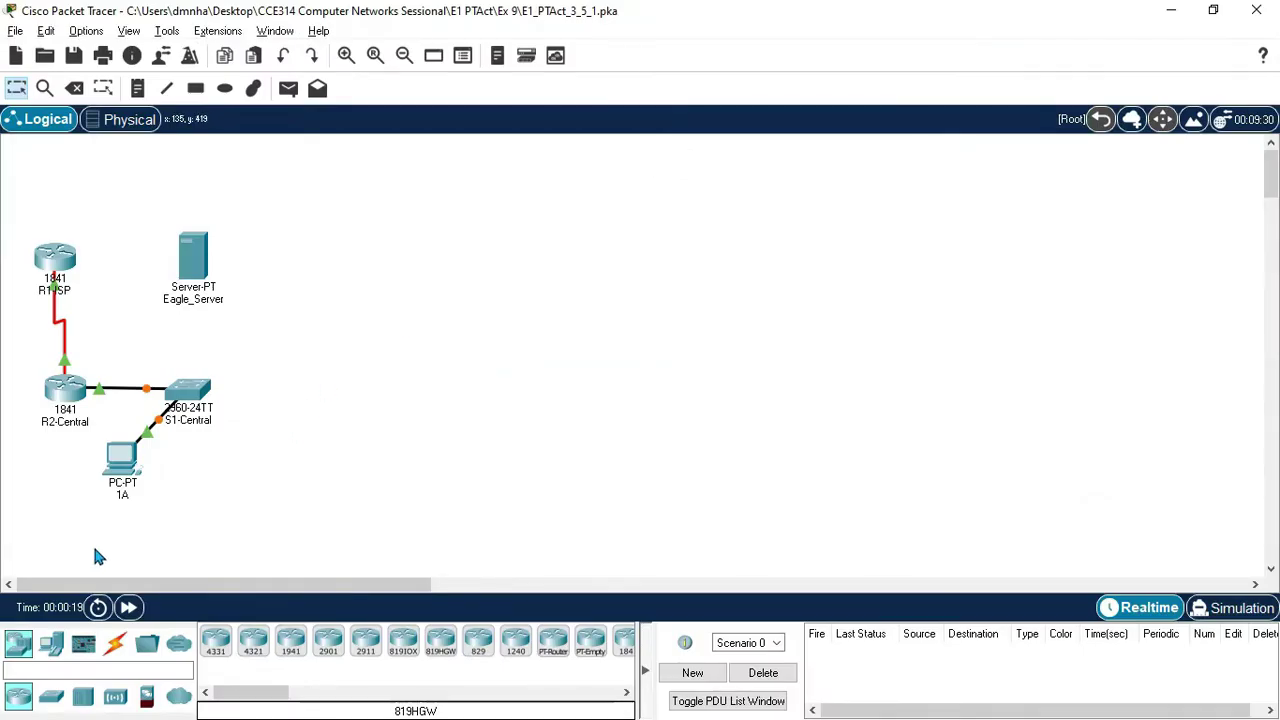
pyautogui.click(50, 648)
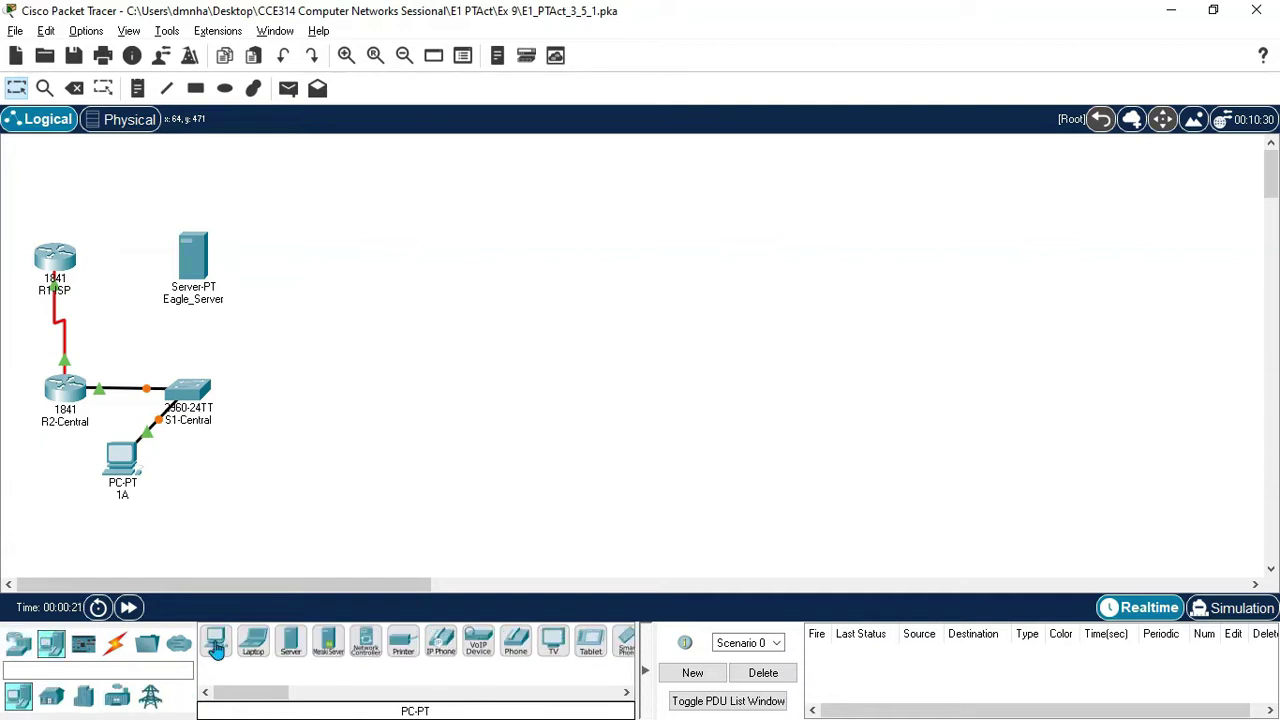
pyautogui.moveTo(216, 648); pyautogui.dragTo(243, 462)
pyautogui.click(236, 489)
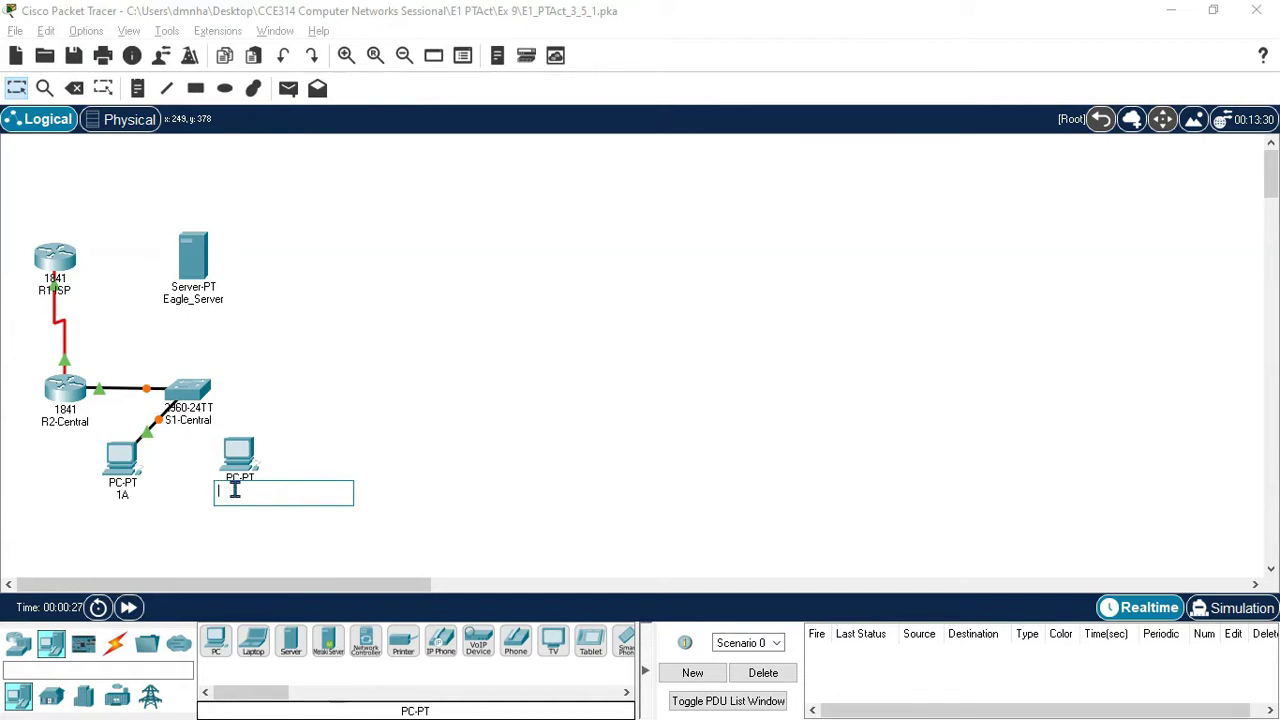
pyautogui.write('1B')
pyautogui.click(367, 455)
# Set PC 1B's FastEthernet0 IPv4 address to 172.16.1.2 with subnet mask 255.255.0.0, as given in the directions.
pyautogui.hotkey('alt', 'Tab')
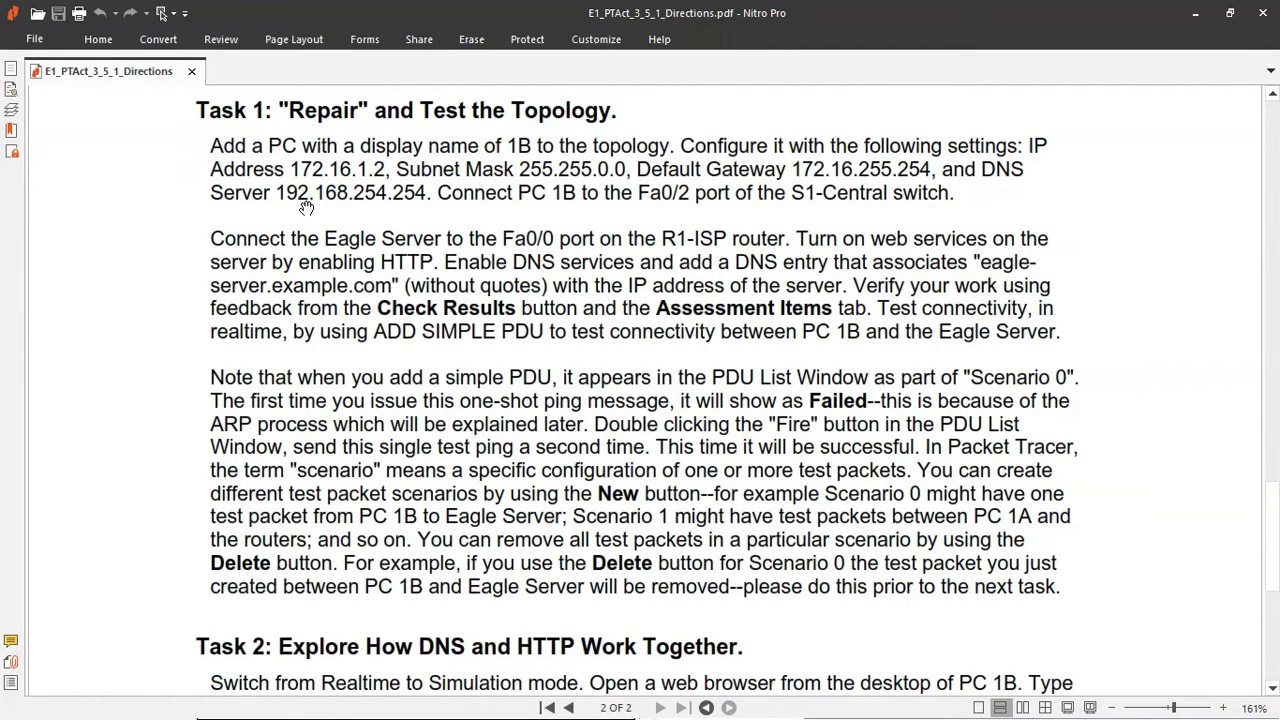
pyautogui.moveTo(291, 169); pyautogui.dragTo(383, 169)
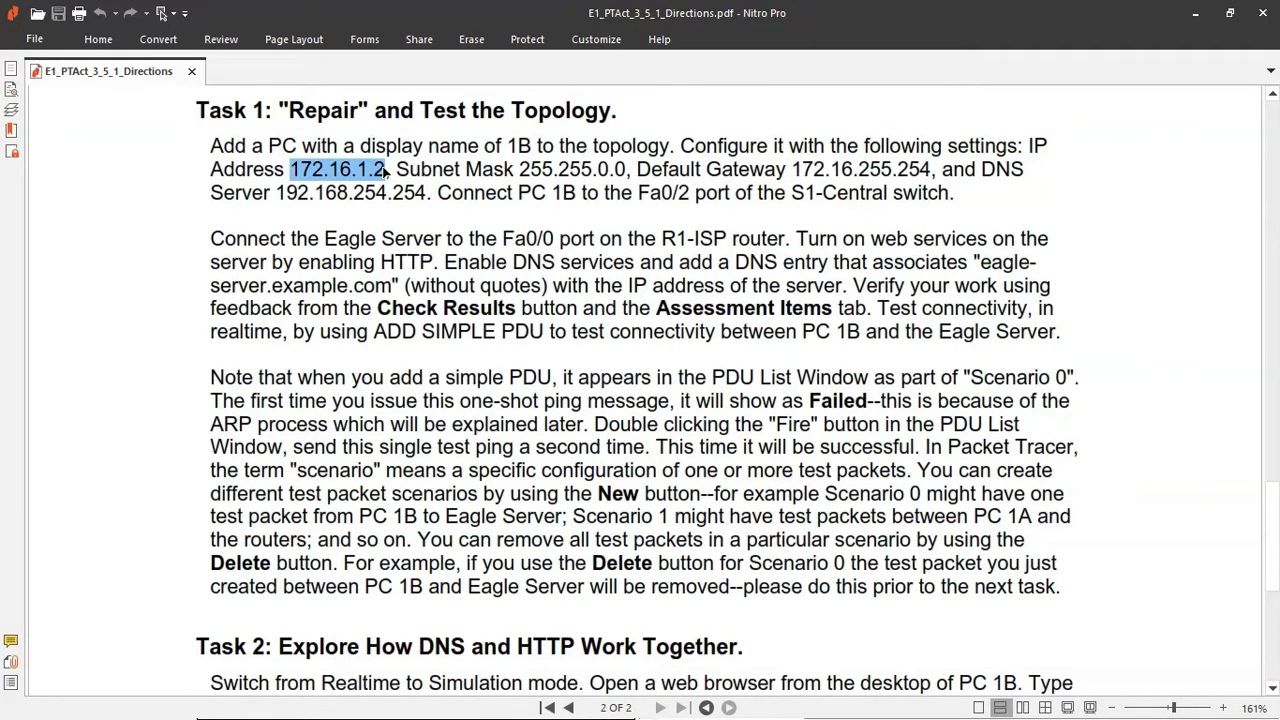
pyautogui.hotkey('alt', 'Tab')
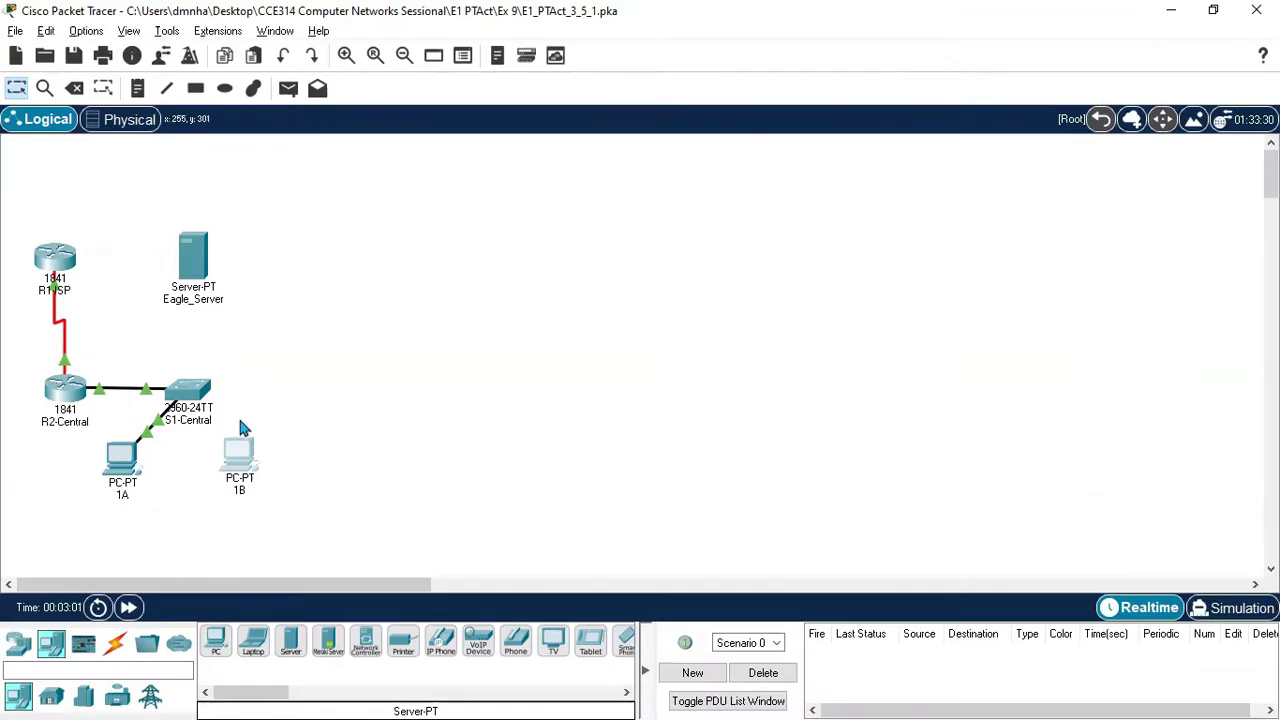
pyautogui.click(238, 450)
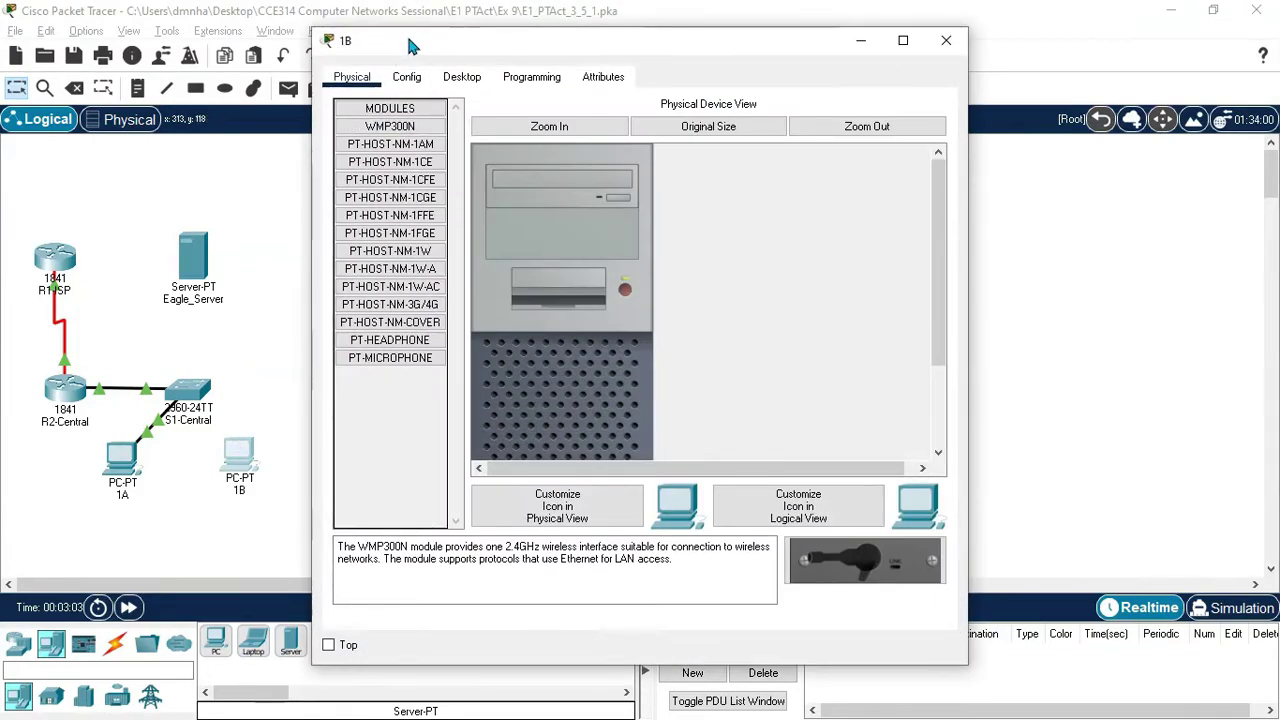
pyautogui.click(407, 78)
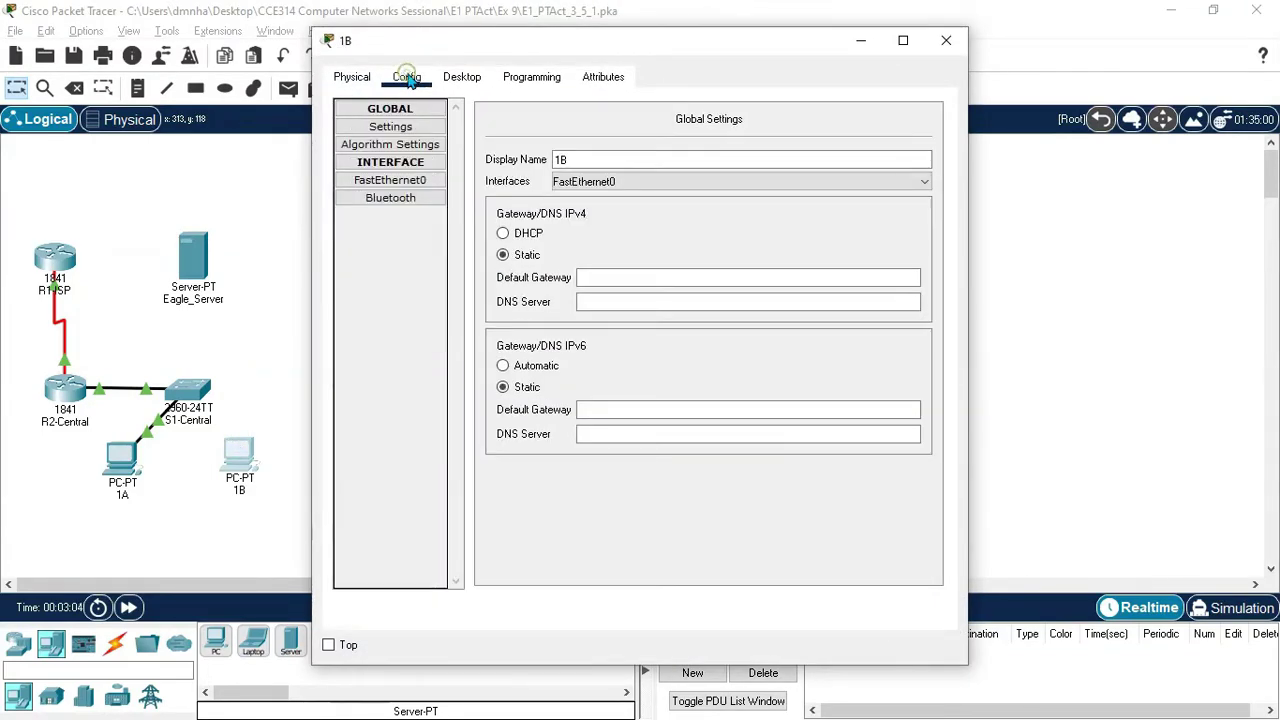
pyautogui.click(405, 180)
pyautogui.click(743, 263)
pyautogui.write('172.16.1.2')
pyautogui.click(786, 283)
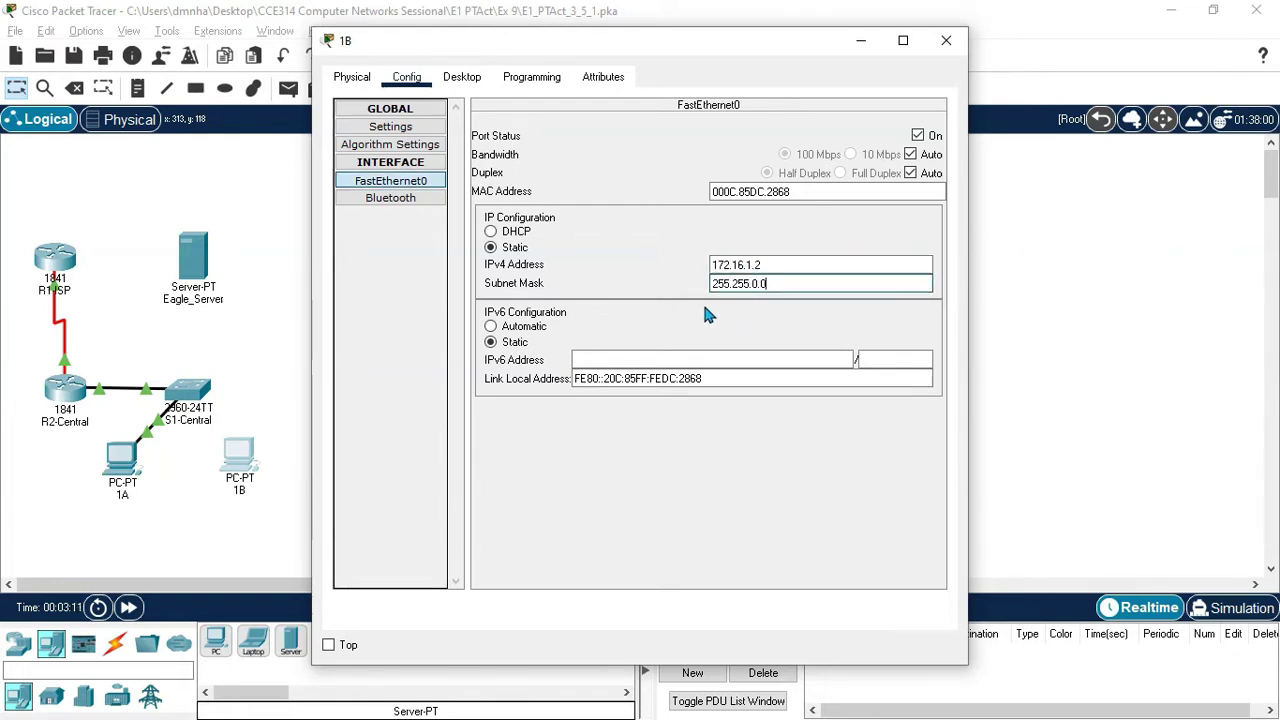
pyautogui.click(951, 40)
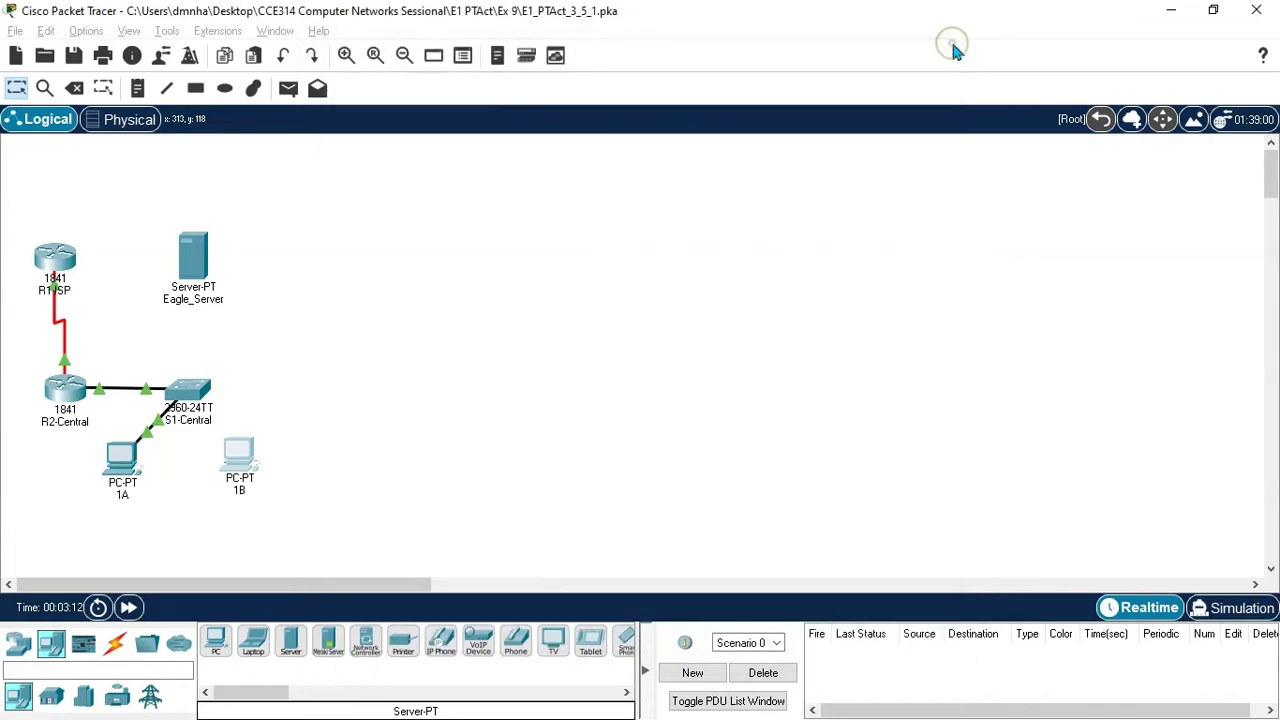
# Set PC 1B's IPv4 default gateway to 172.16.255.254, copied from the directions PDF.
pyautogui.hotkey('alt', 'Tab')
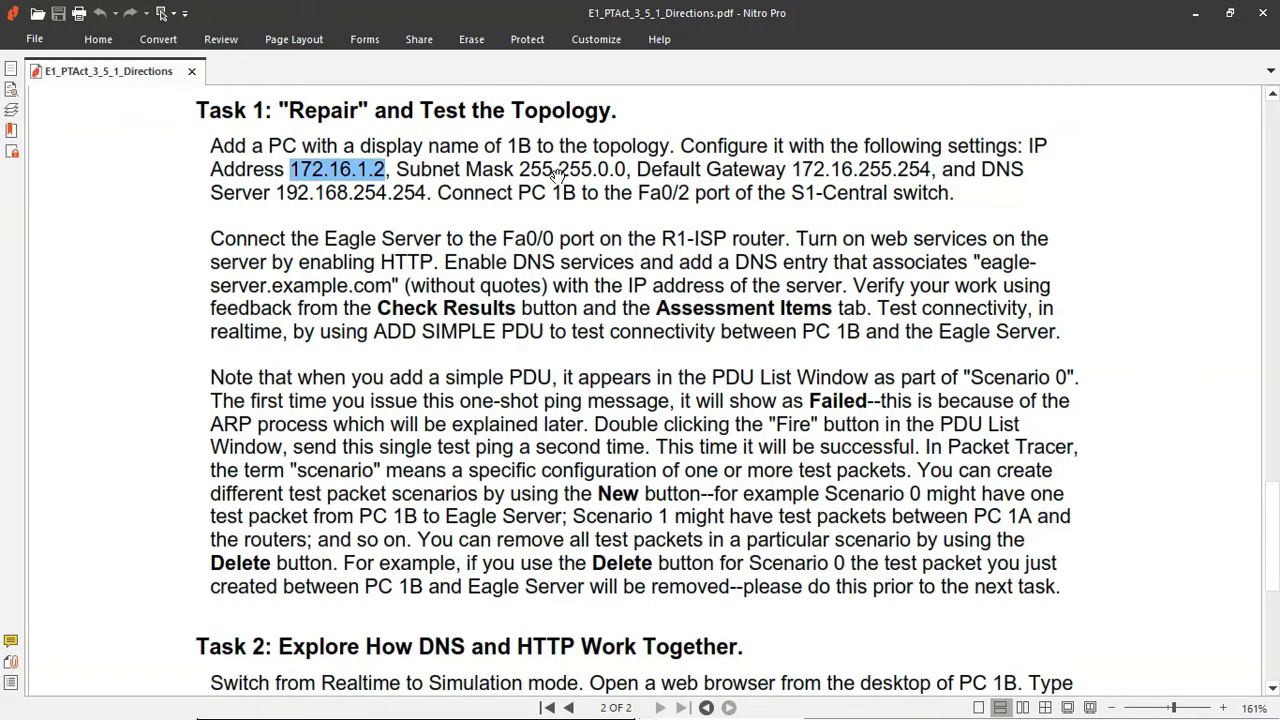
pyautogui.click(797, 170)
pyautogui.moveTo(793, 170); pyautogui.dragTo(932, 173)
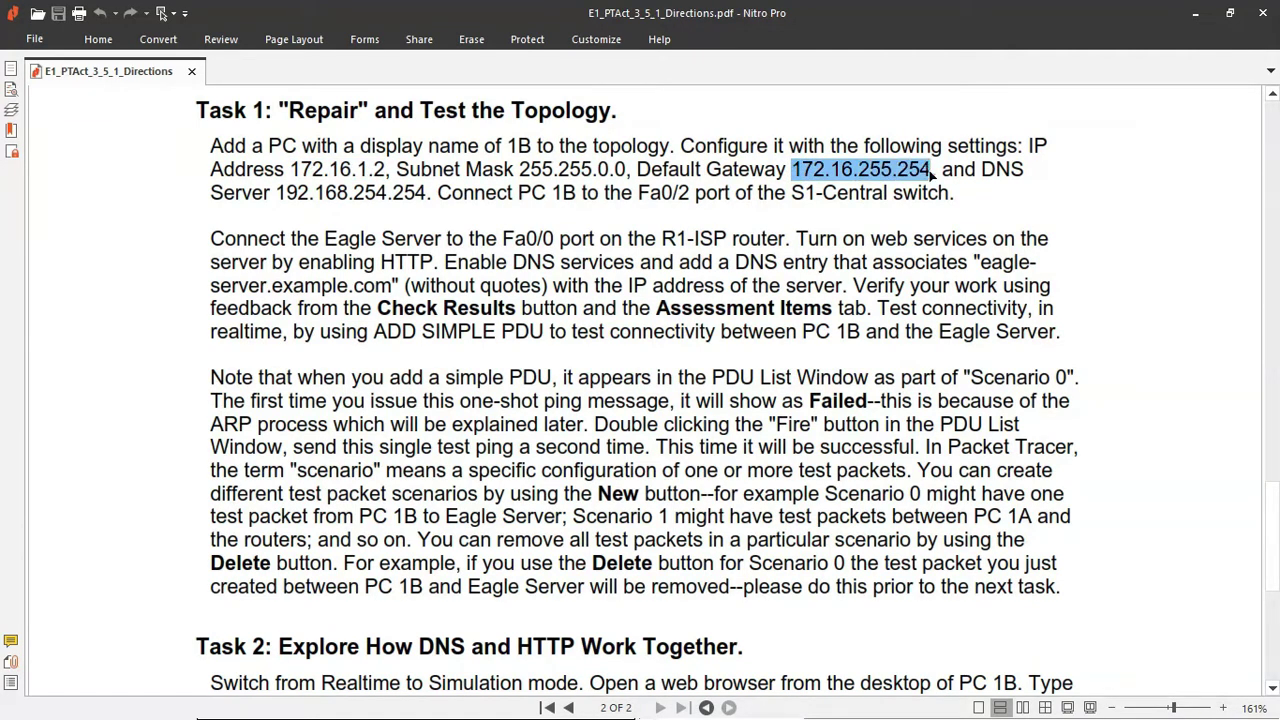
pyautogui.hotkey('alt', 'Tab')
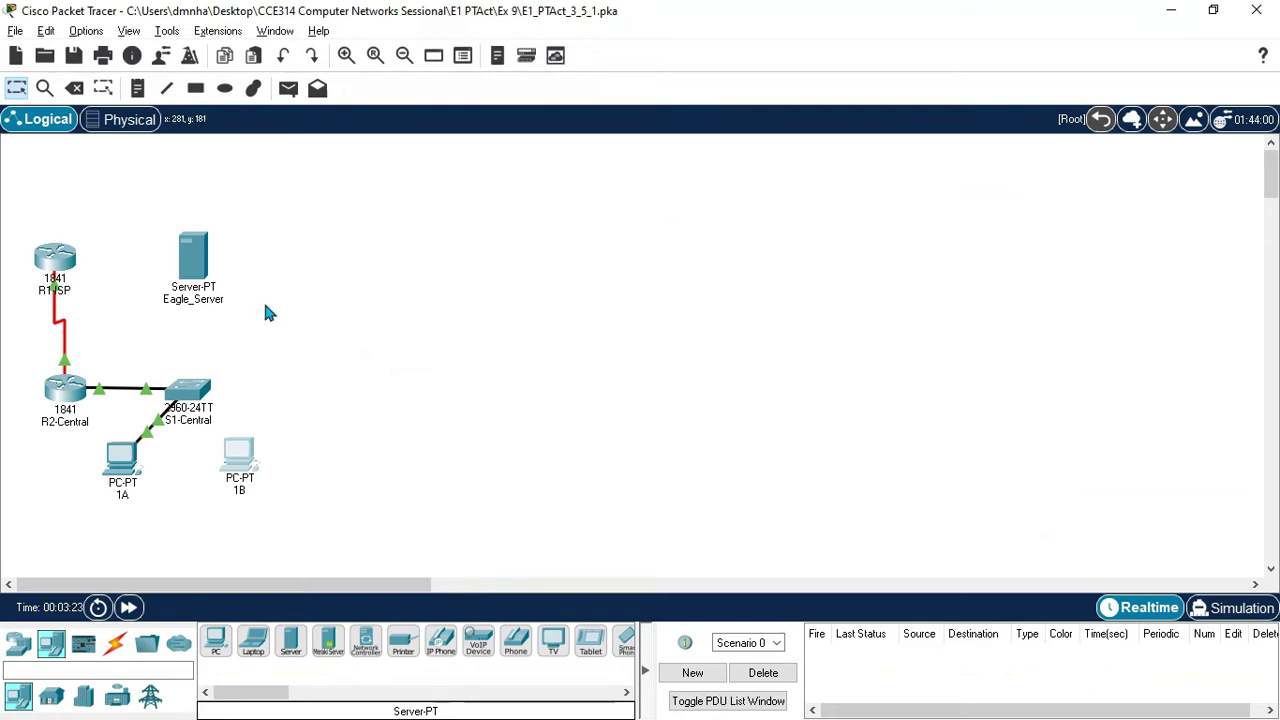
pyautogui.click(240, 455)
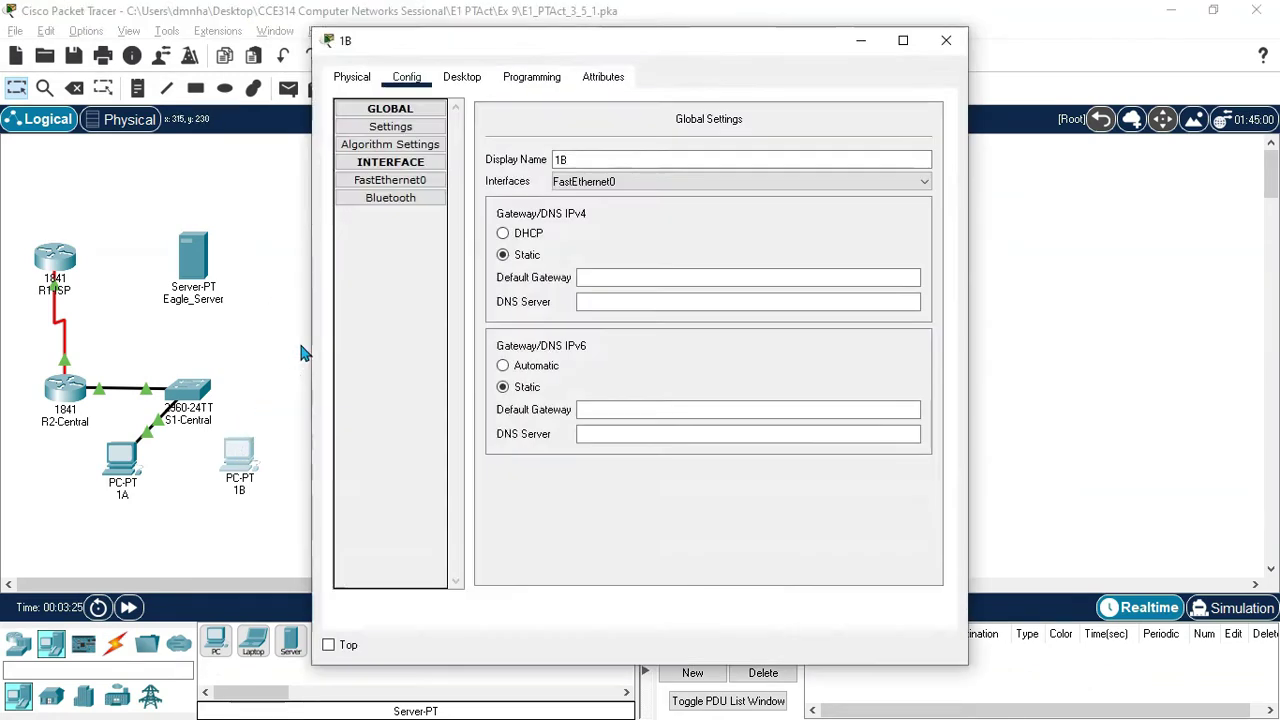
pyautogui.click(648, 277)
pyautogui.write('172.16.255.254')
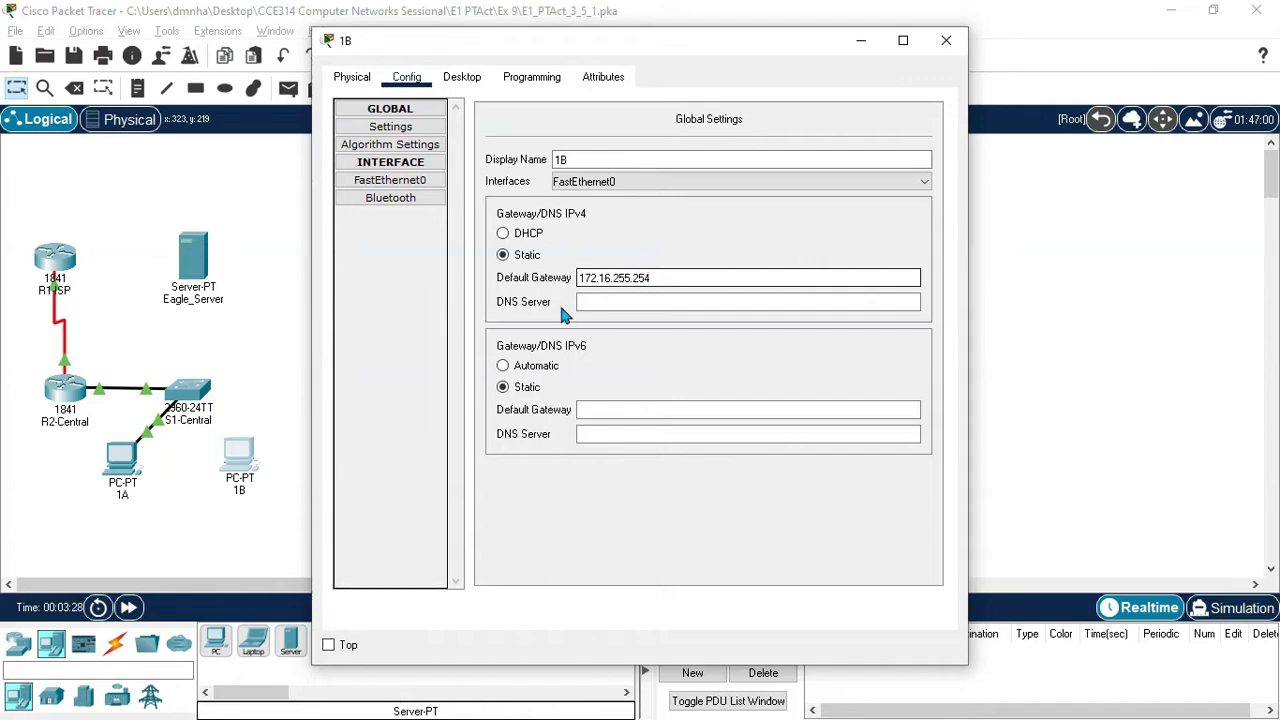
# Set PC 1B's IPv4 DNS server to 192.168.254.254, copied from the directions, and close its configuration.
pyautogui.hotkey('alt', 'Tab')
pyautogui.hotkey('alt', 'Tab')
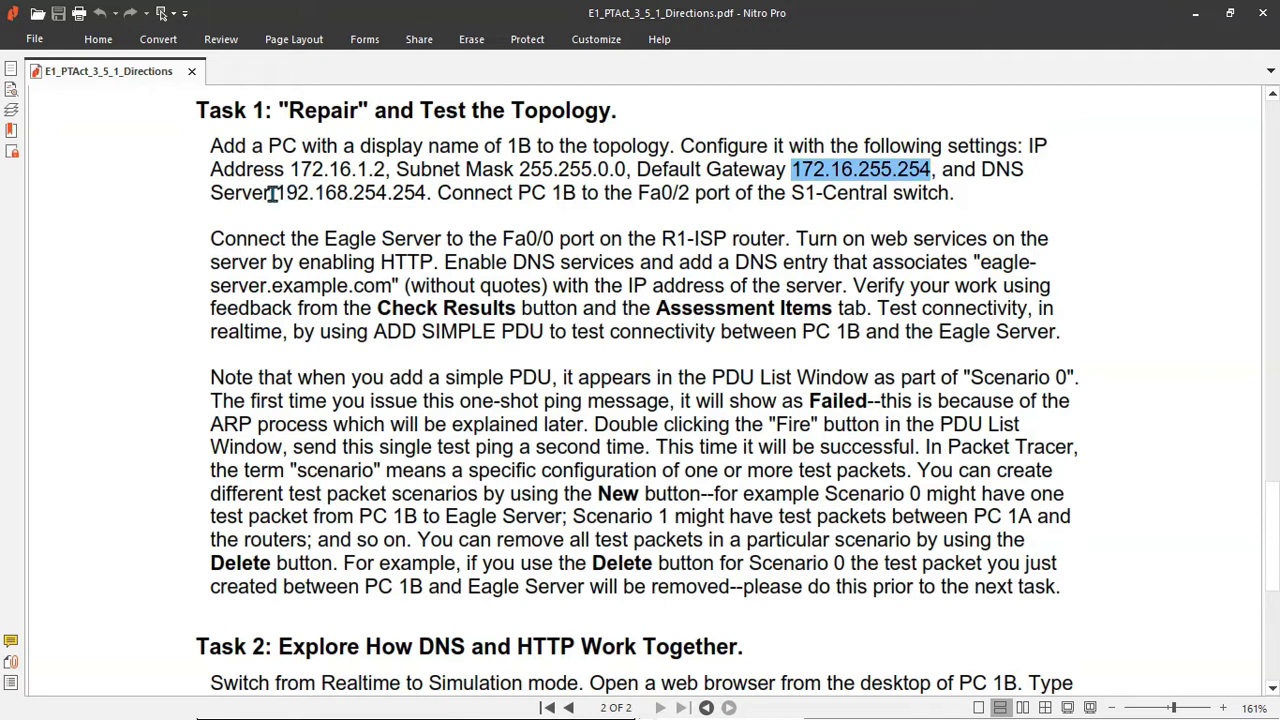
pyautogui.moveTo(279, 193); pyautogui.dragTo(421, 193)
pyautogui.hotkey('ctrl', 'c')
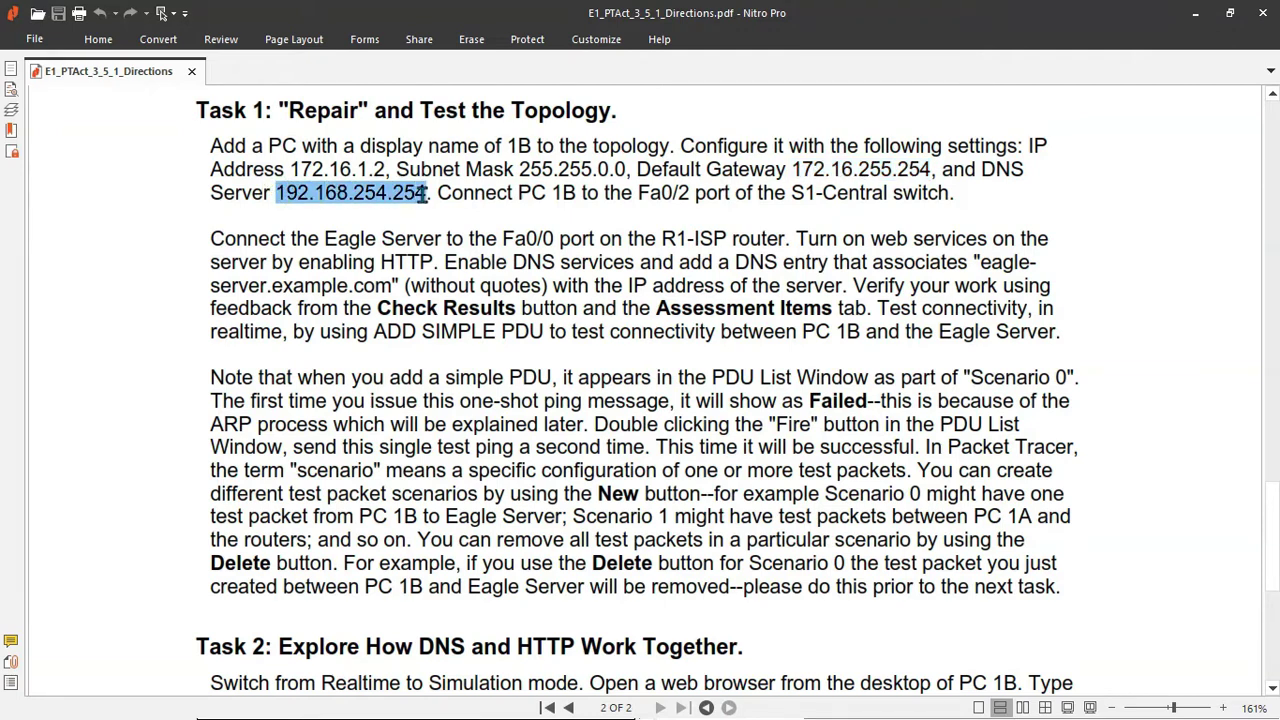
pyautogui.hotkey('alt', 'Tab')
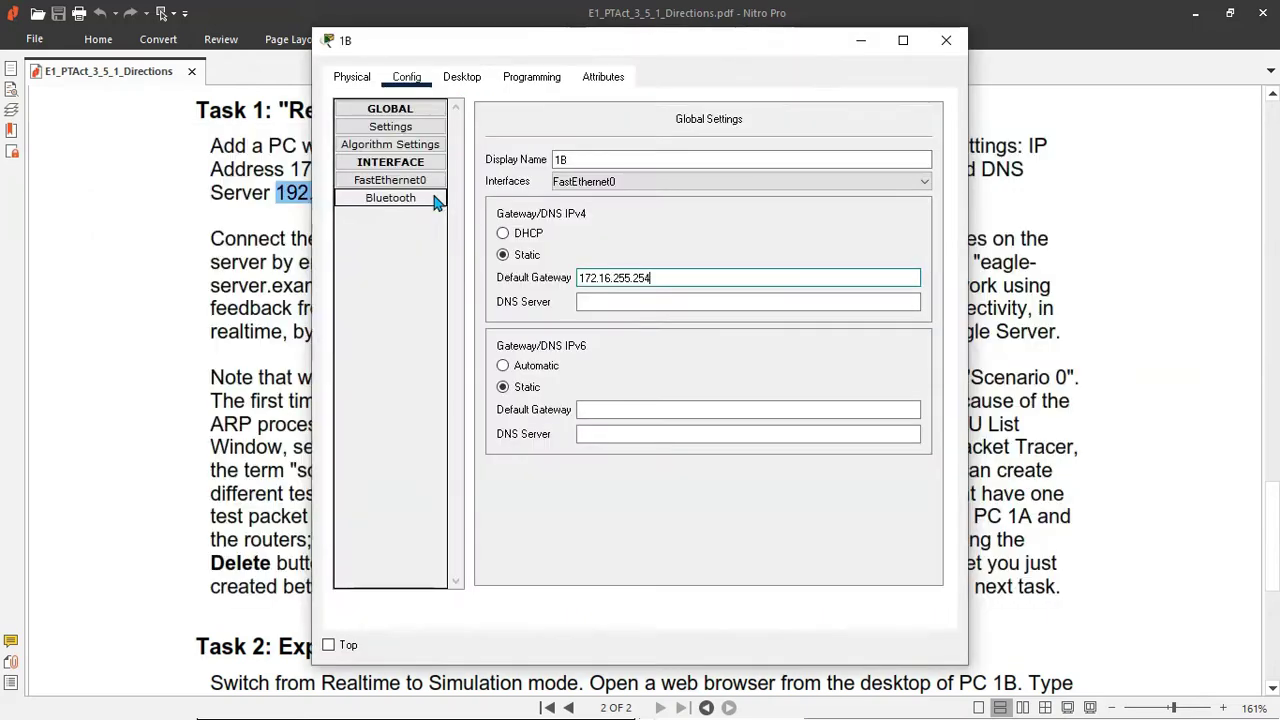
pyautogui.click(621, 302)
pyautogui.hotkey('ctrl', 'v')
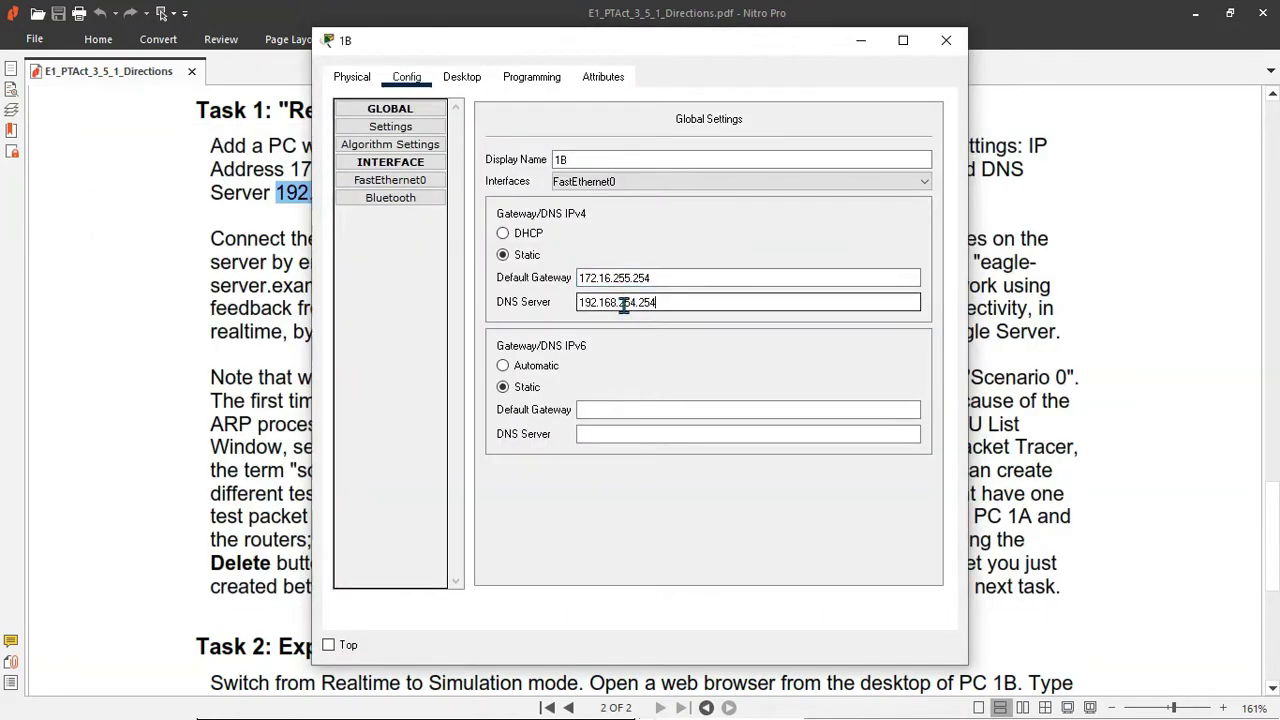
pyautogui.click(946, 40)
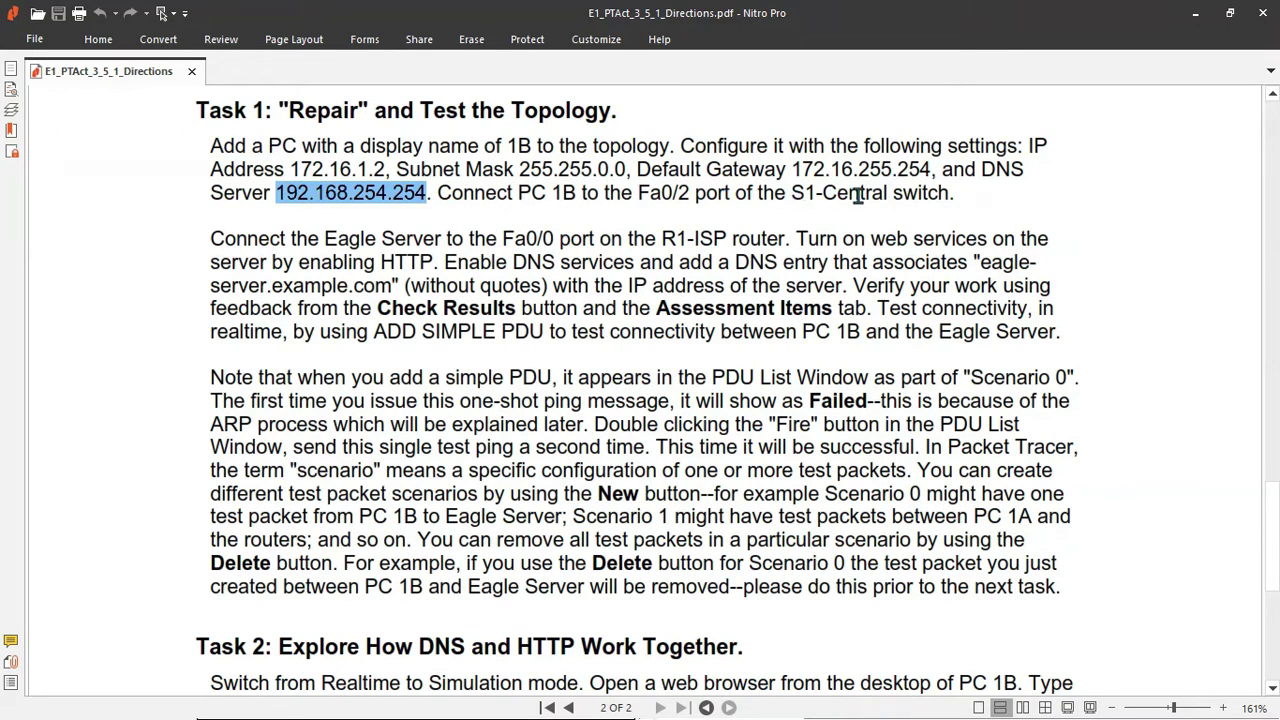
# Connect PC 1B's FastEthernet0 to FastEthernet0/2 on the S1-Central switch with a Copper Straight-Through cable.
pyautogui.hotkey('alt', 'Tab')
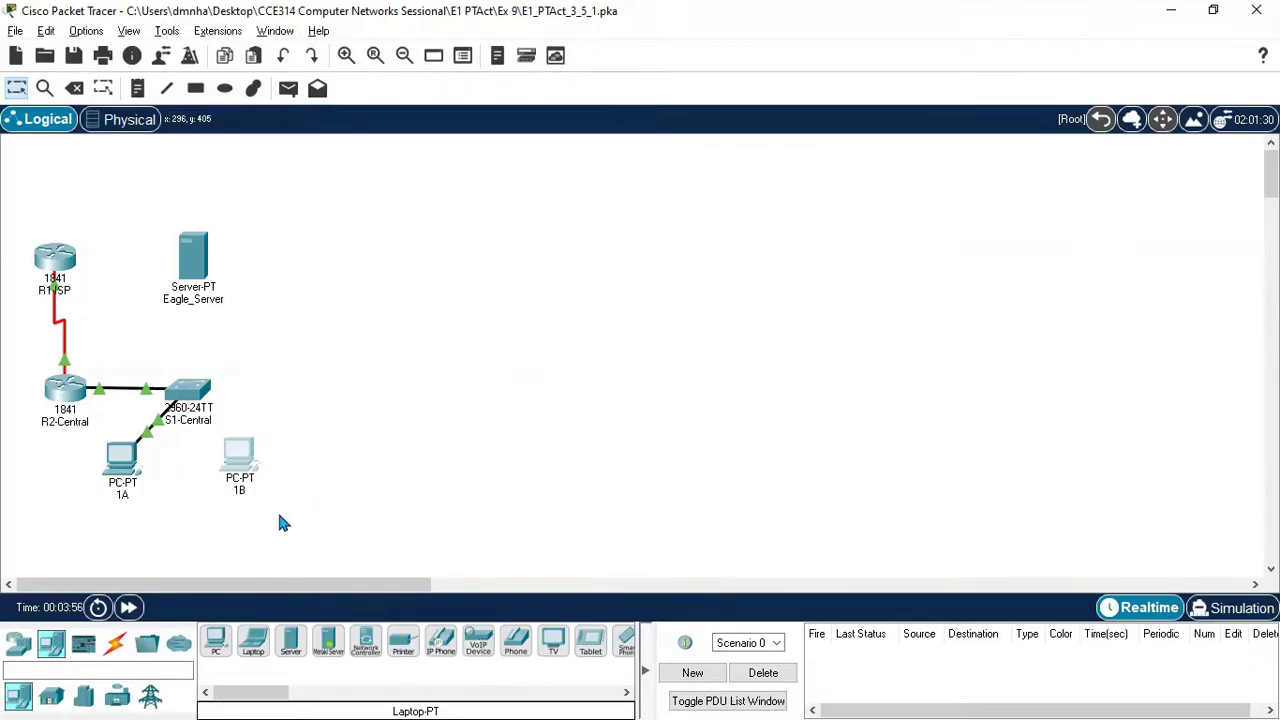
pyautogui.click(115, 650)
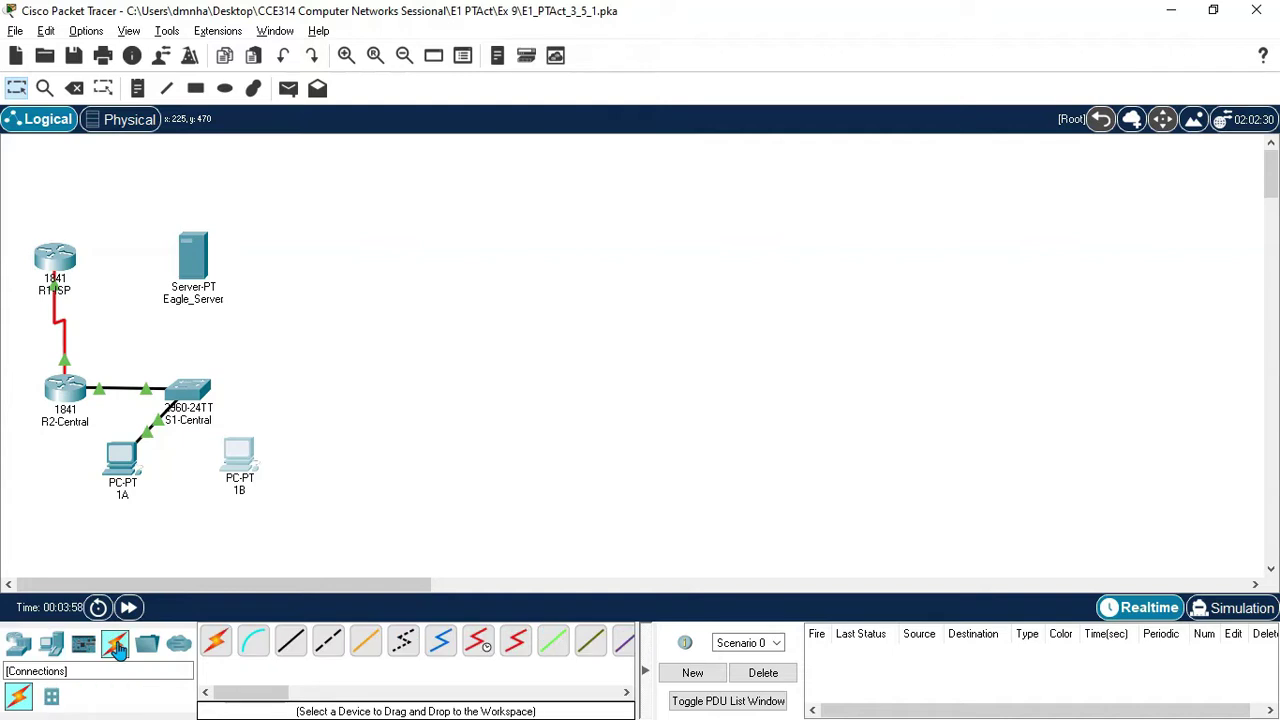
pyautogui.click(294, 644)
pyautogui.click(238, 462)
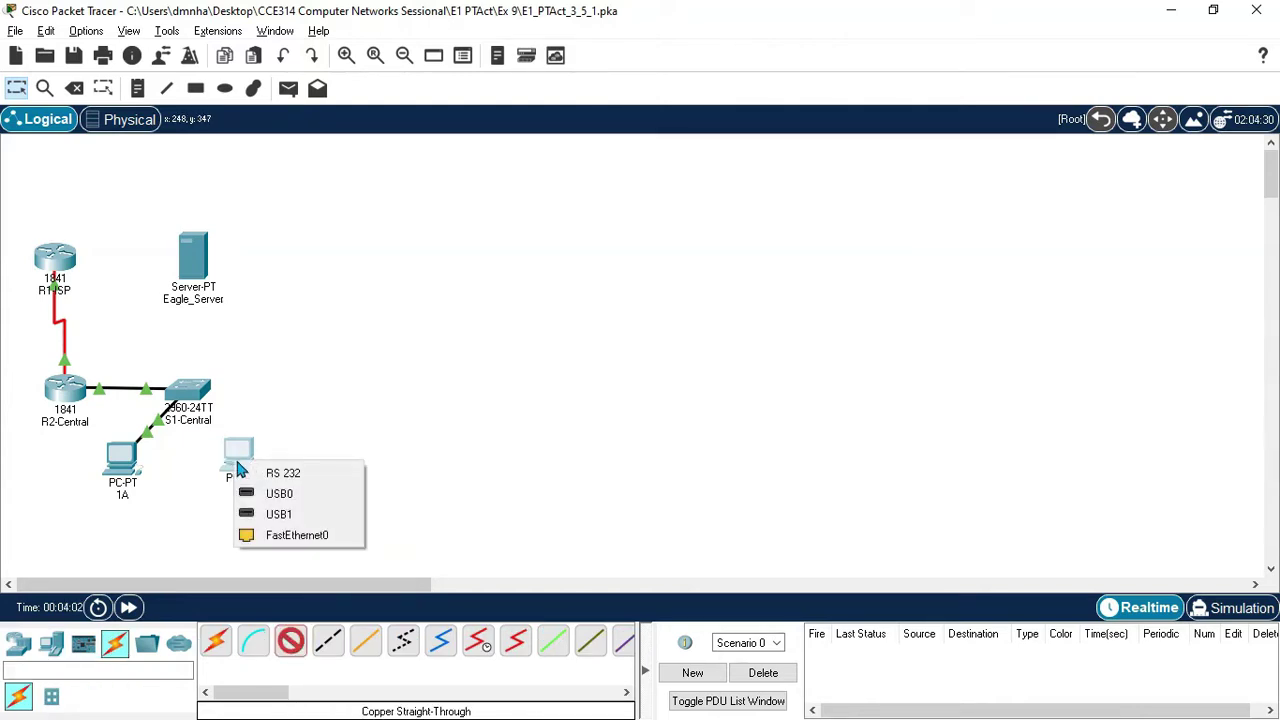
pyautogui.click(297, 535)
pyautogui.click(190, 393)
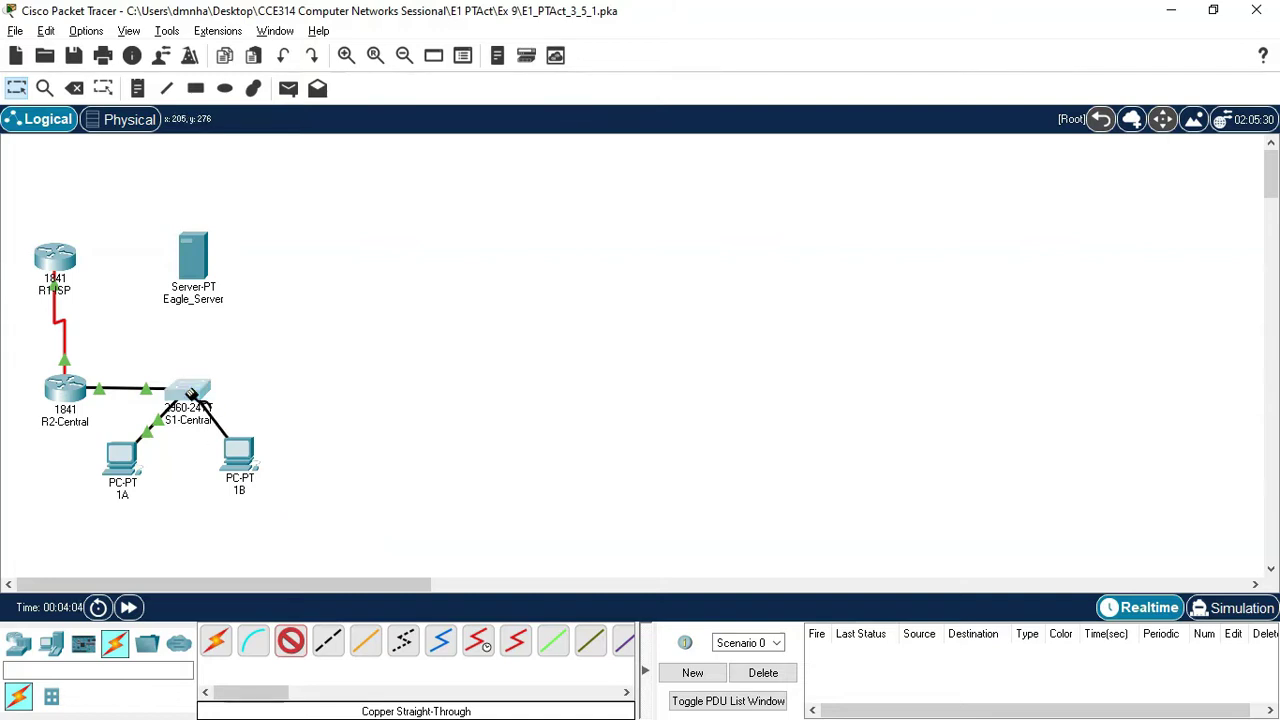
pyautogui.click(190, 393)
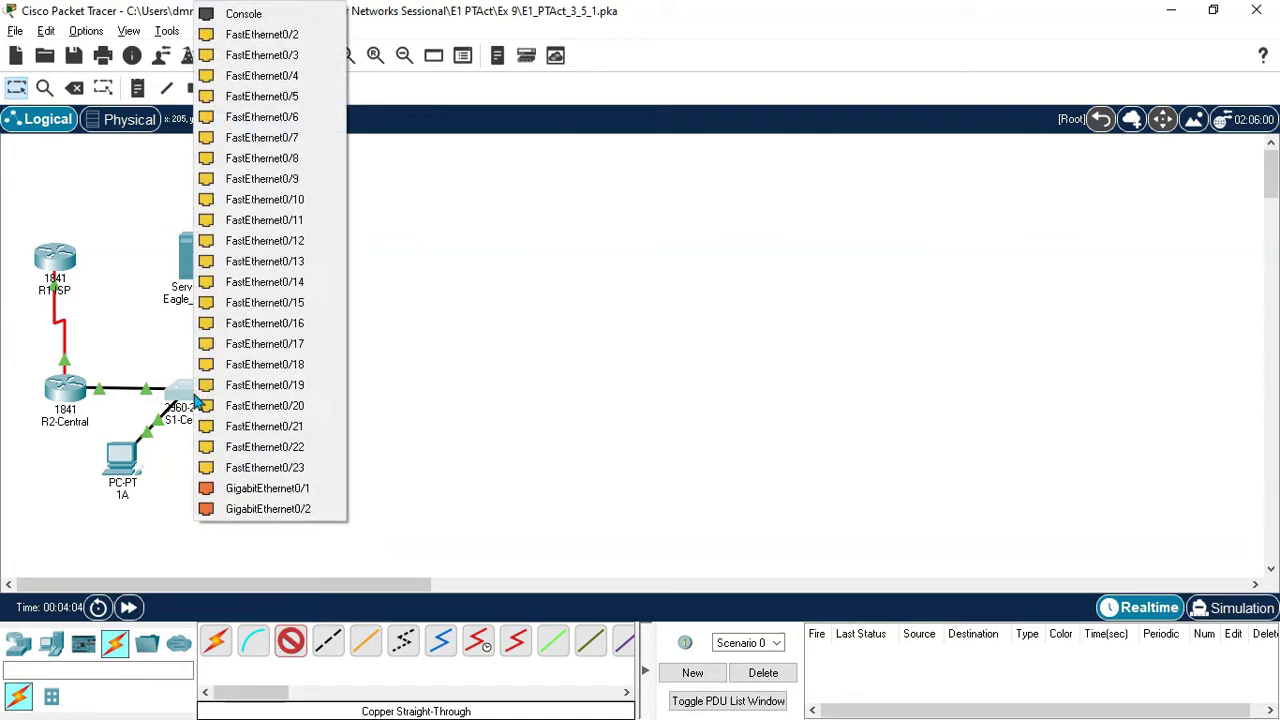
pyautogui.click(264, 35)
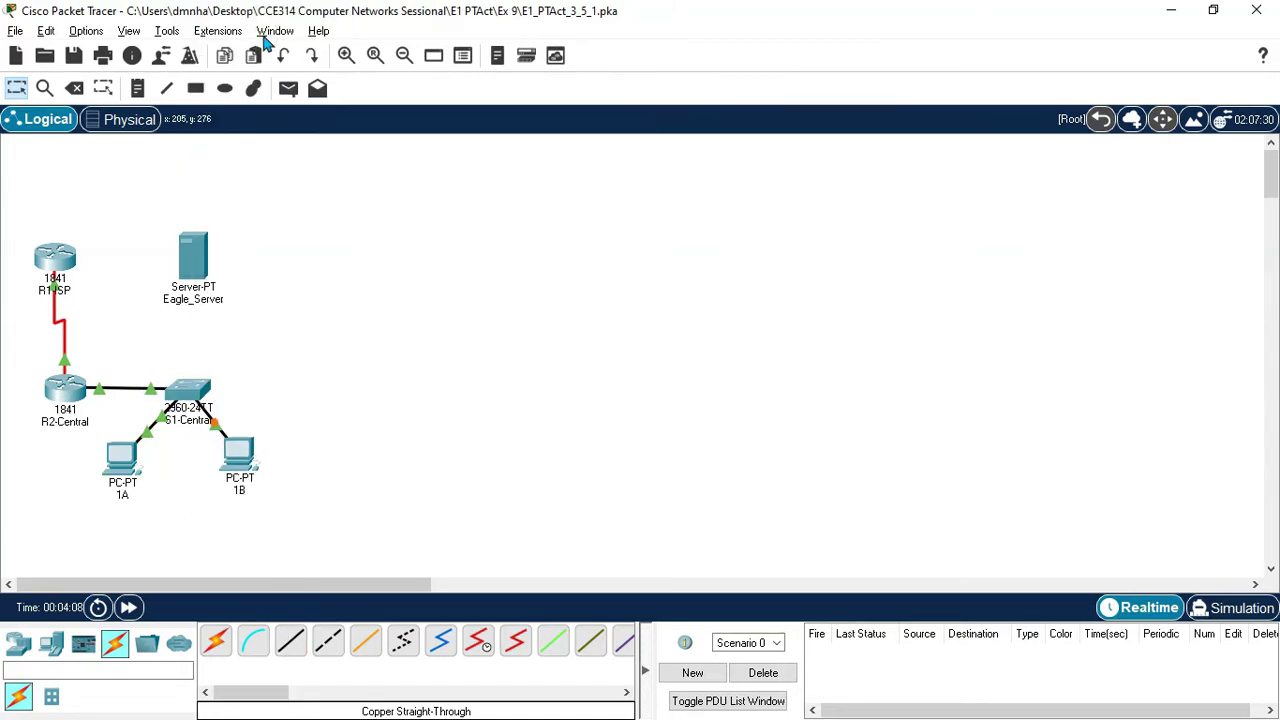
# Connect FastEthernet0/0 on the R1-ISP router to the Eagle Server's FastEthernet0 with a Copper Cross-Over cable, as the directions require.
pyautogui.hotkey('alt', 'Tab')
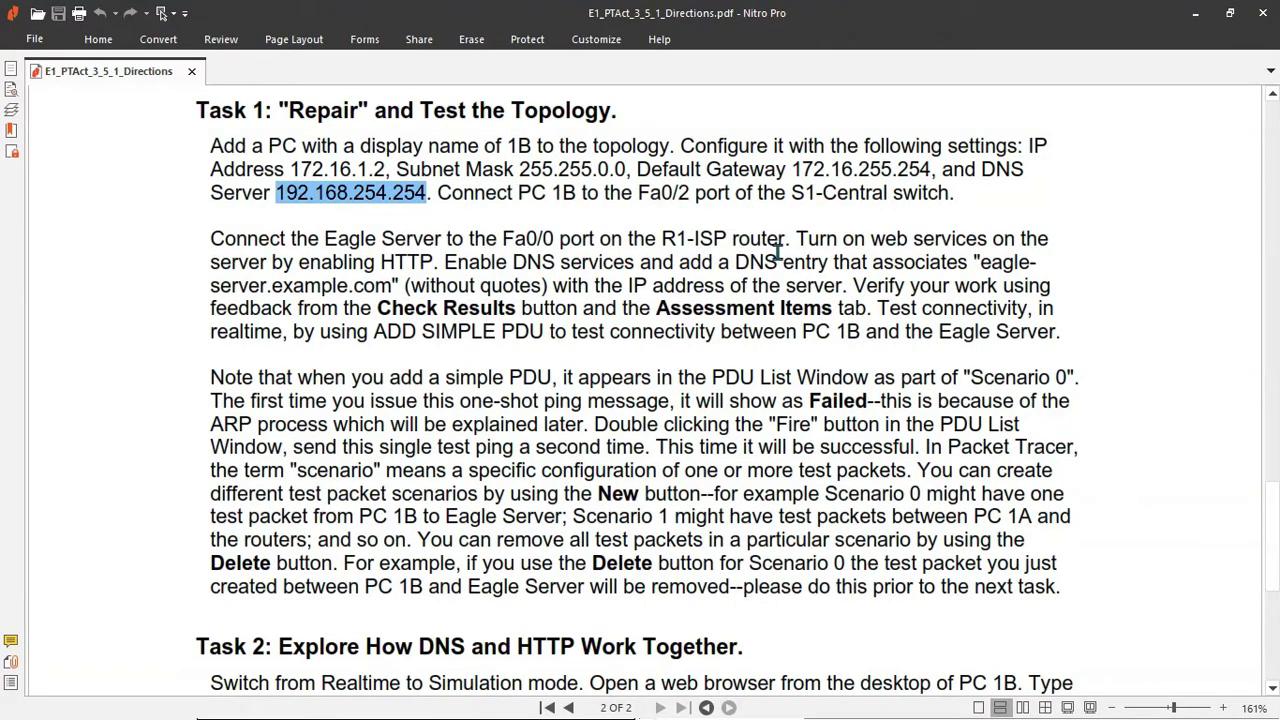
pyautogui.hotkey('alt', 'Tab')
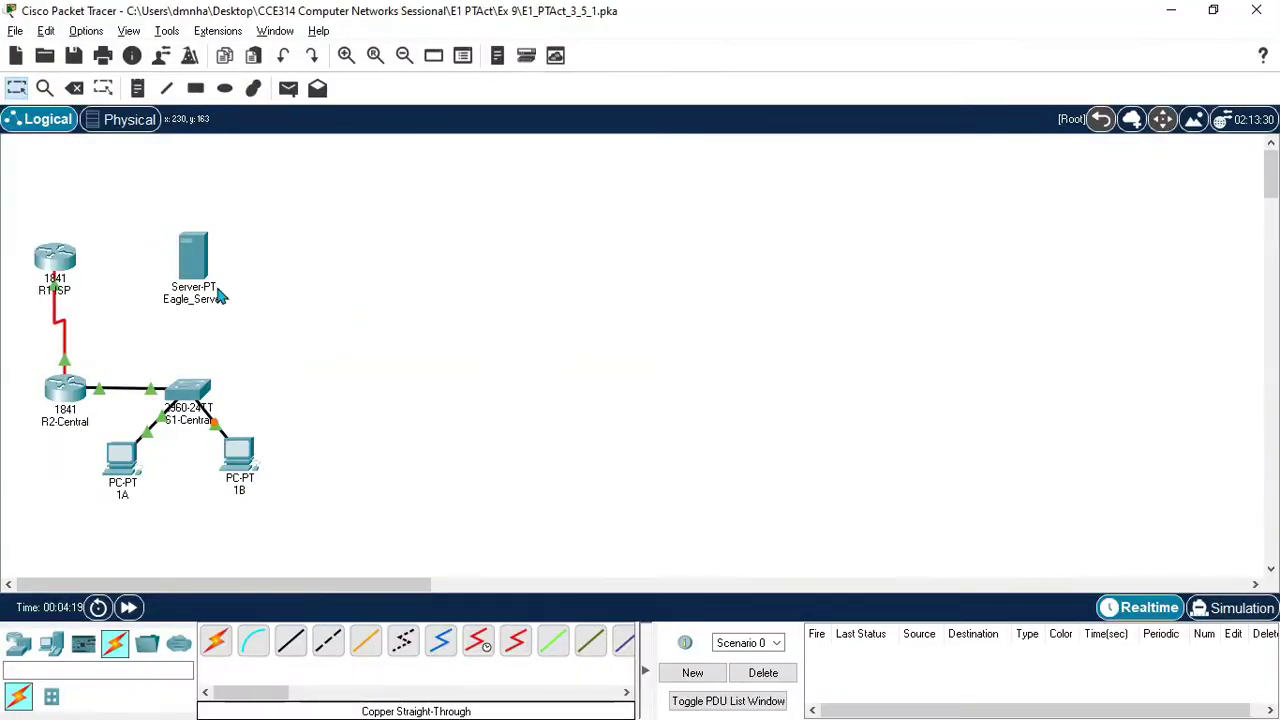
pyautogui.click(324, 642)
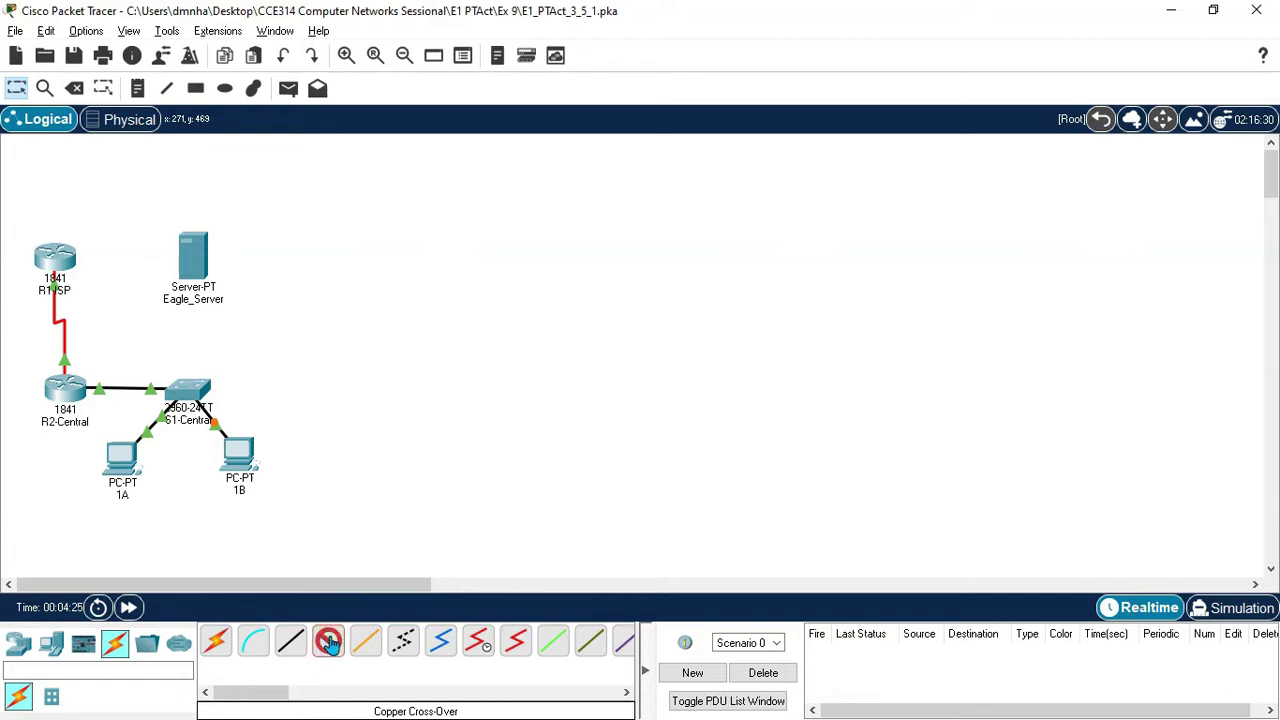
pyautogui.click(62, 263)
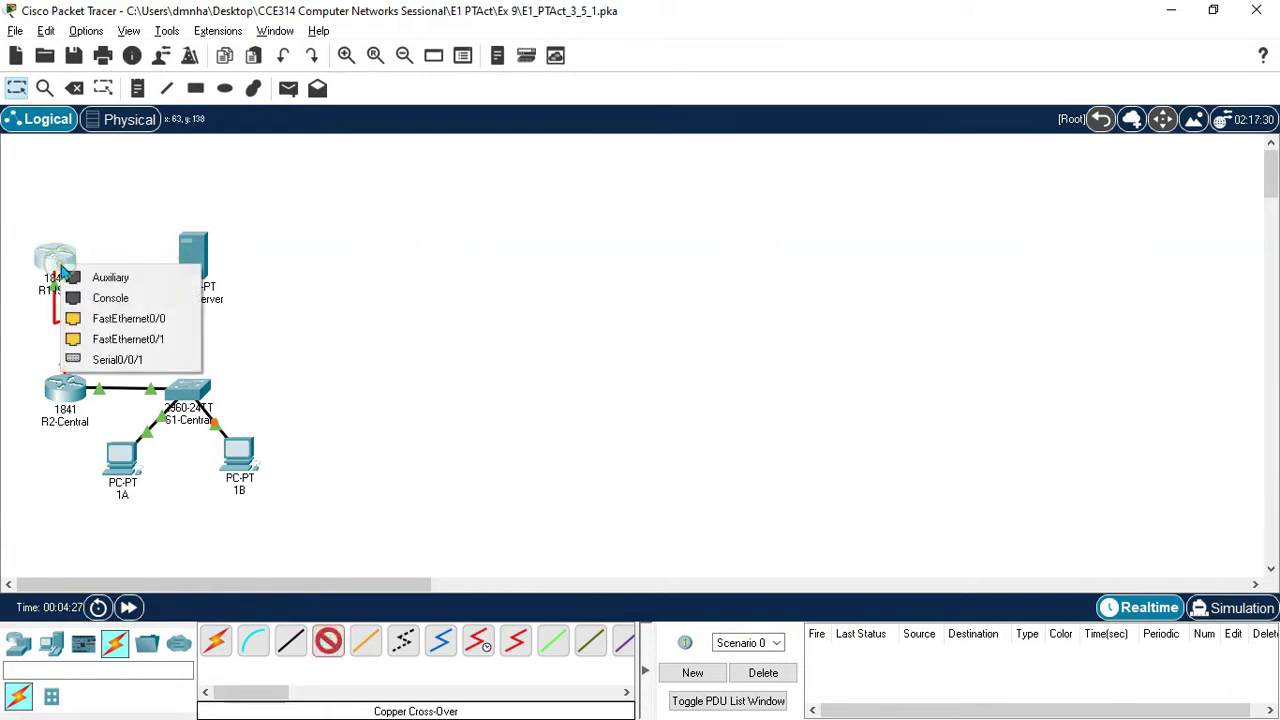
pyautogui.click(113, 320)
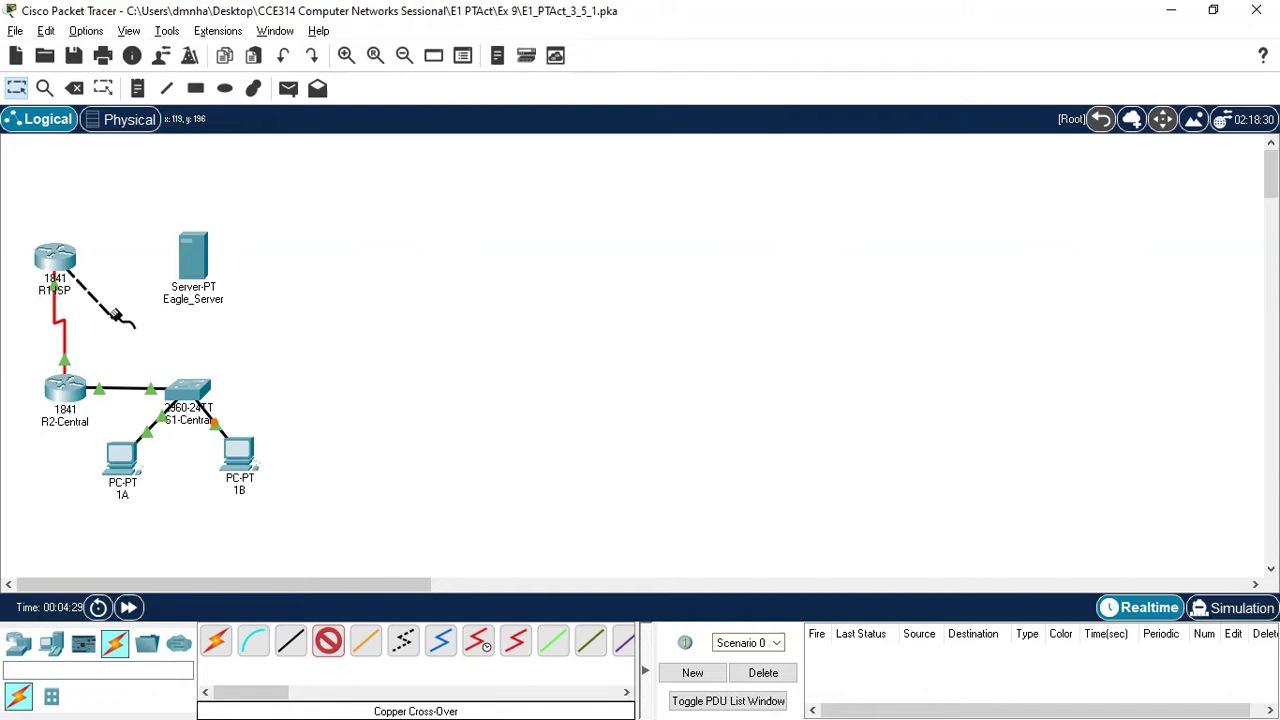
pyautogui.click(190, 260)
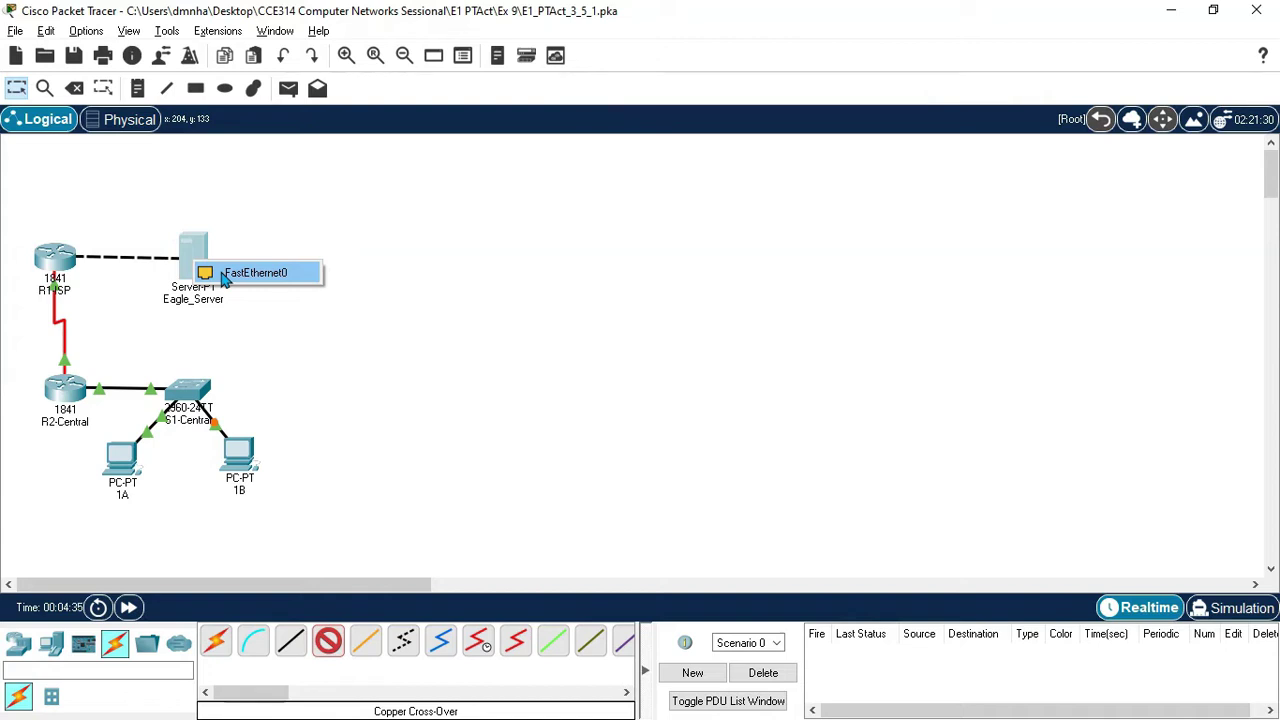
pyautogui.click(255, 273)
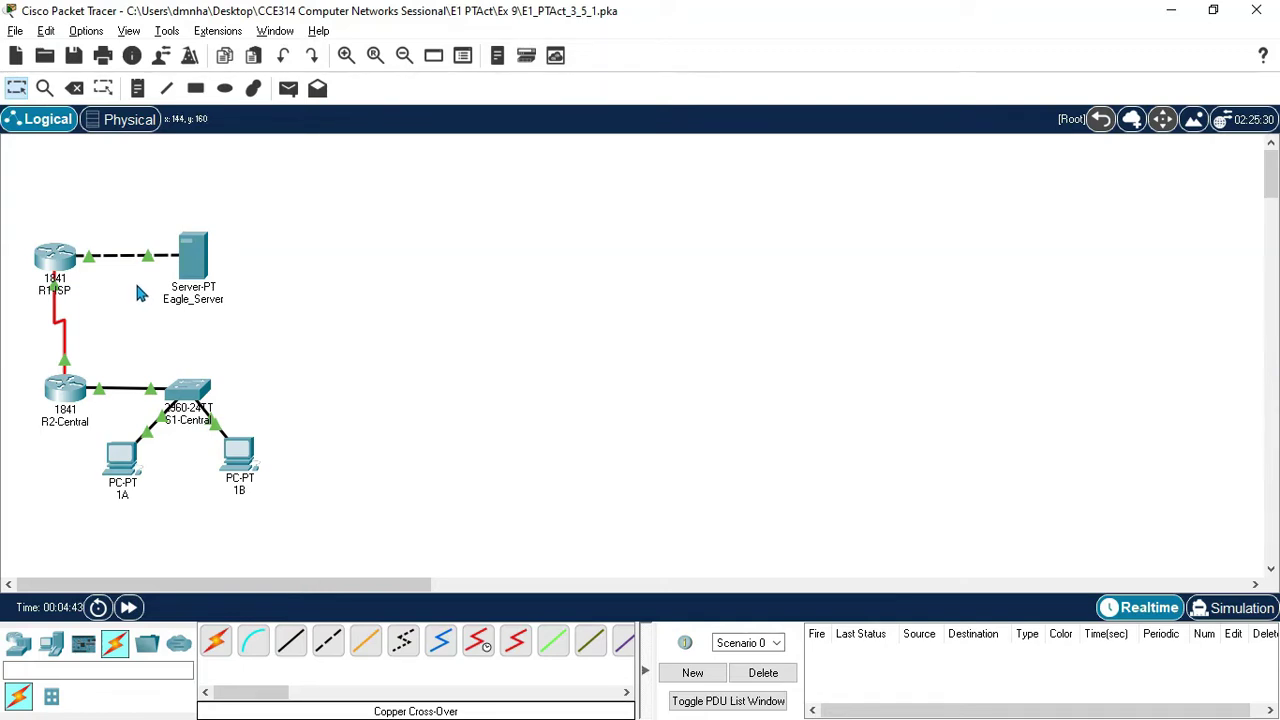
# Turn on the HTTP service on the Eagle Server, following the directions PDF.
pyautogui.hotkey('alt', 'Tab')
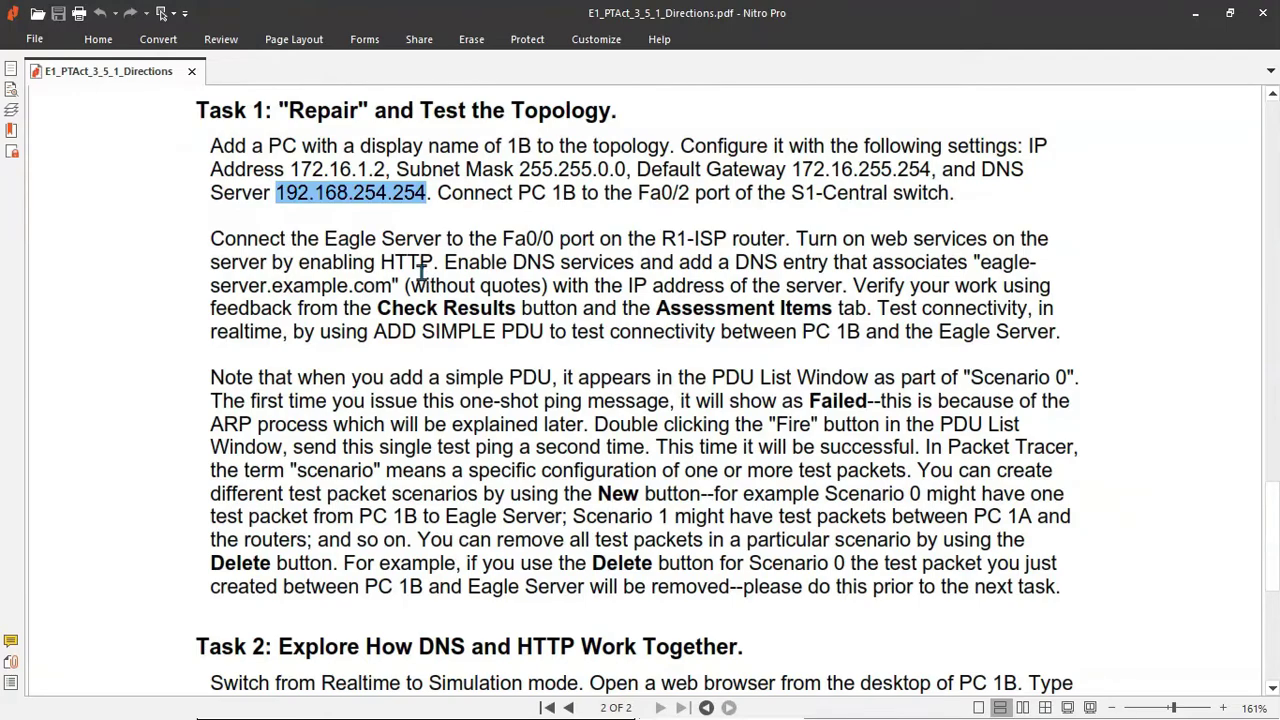
pyautogui.hotkey('alt', 'Tab')
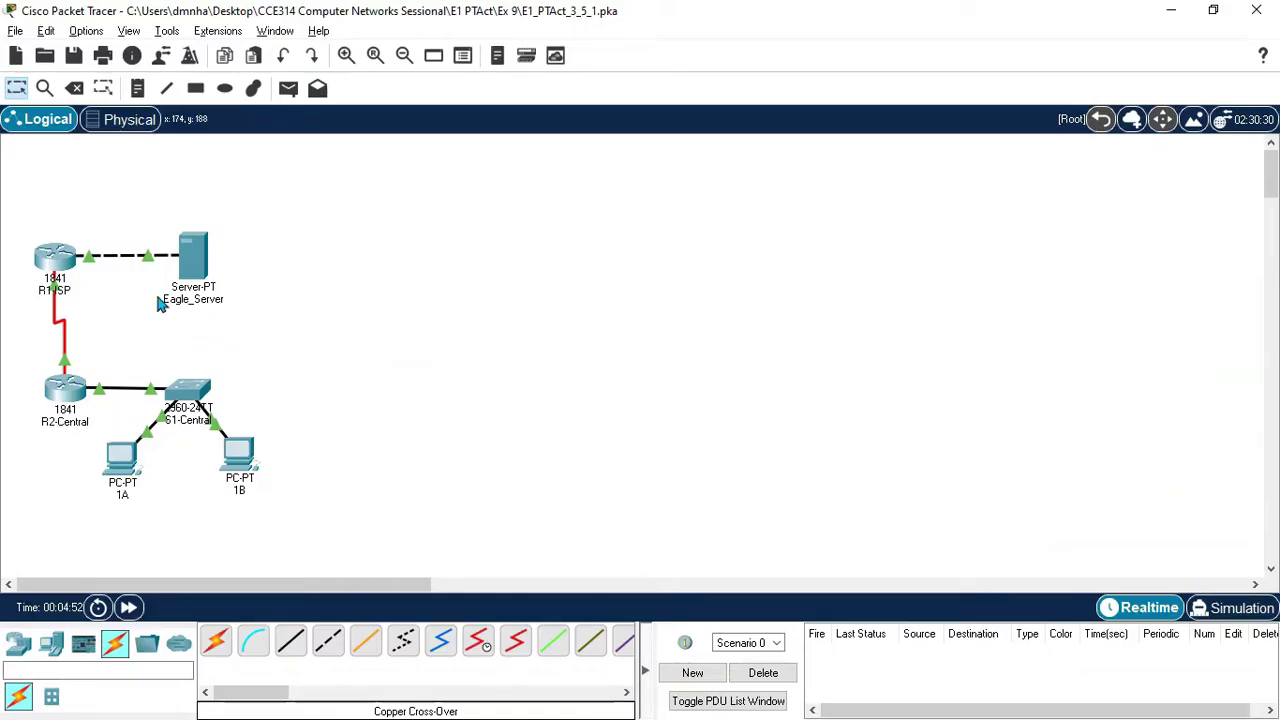
pyautogui.click(197, 272)
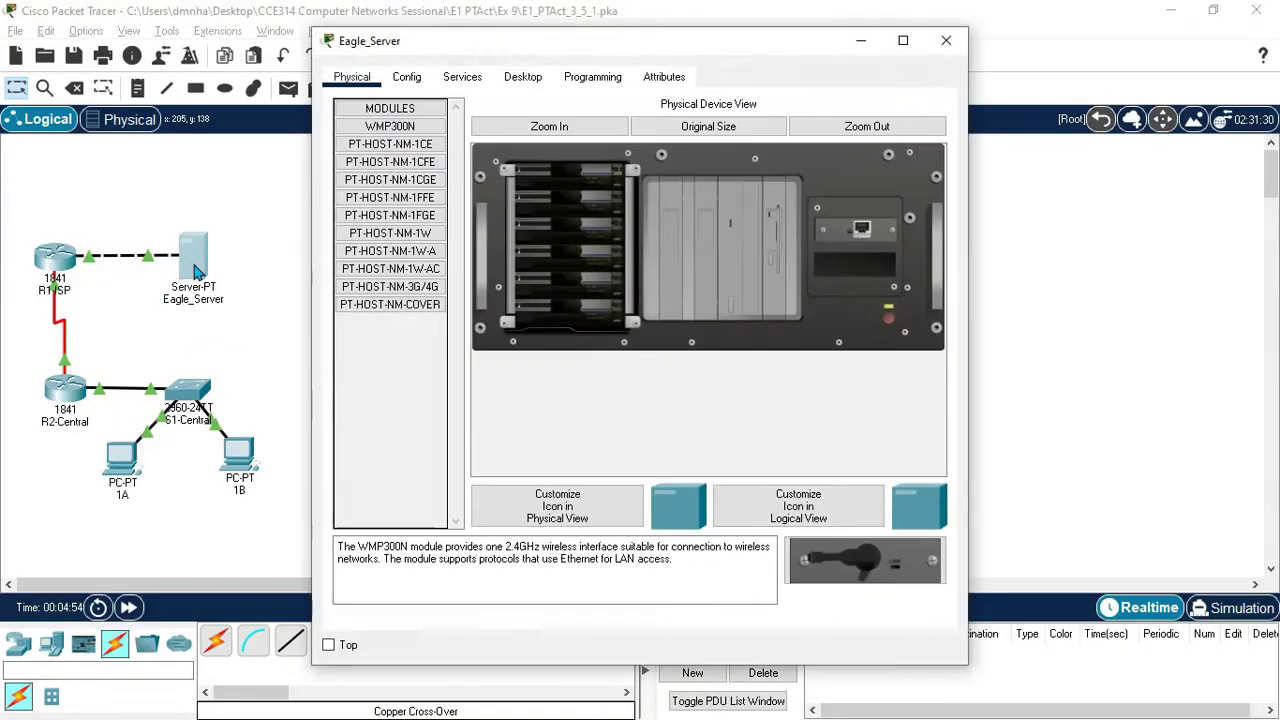
pyautogui.click(460, 79)
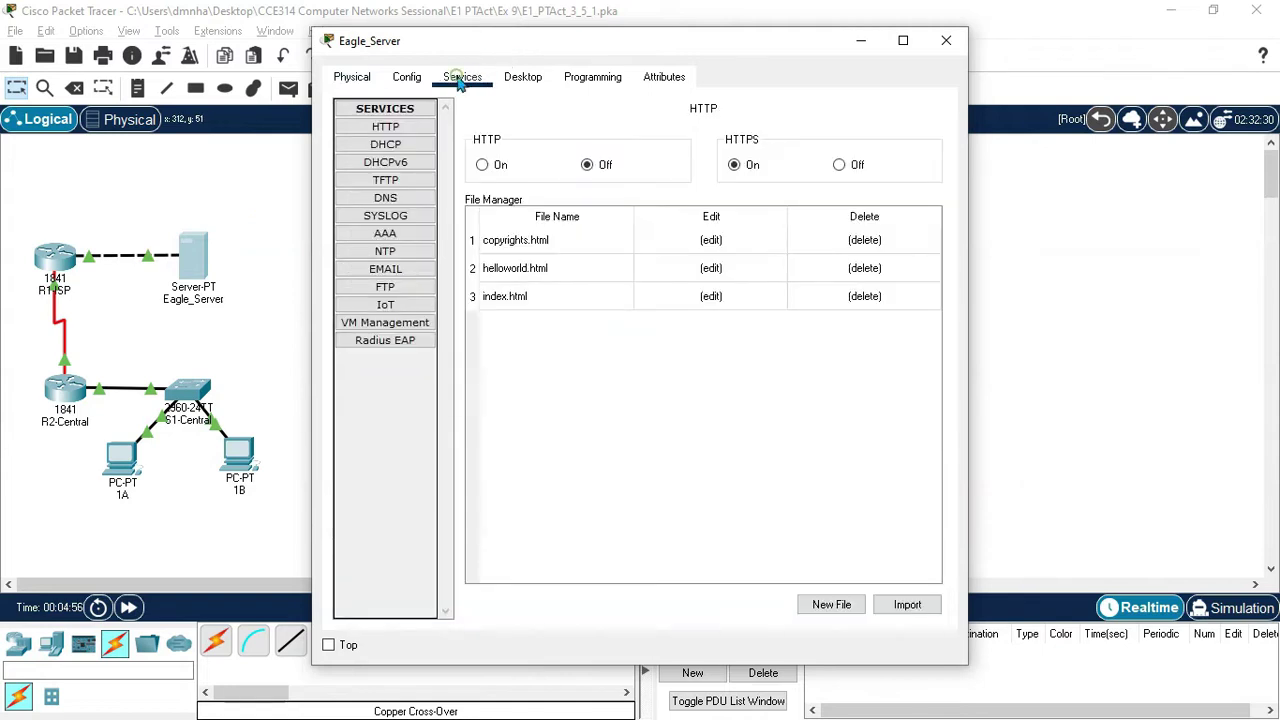
pyautogui.click(400, 127)
pyautogui.click(482, 165)
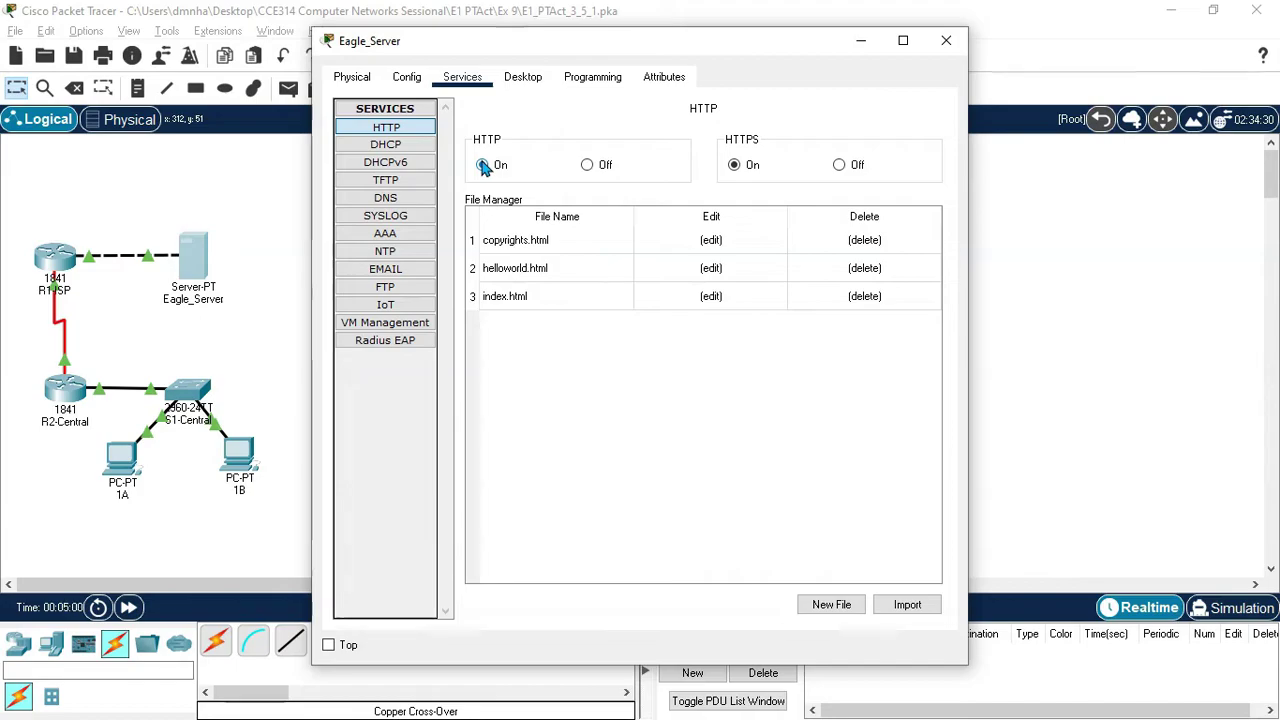
# Turn on the Eagle Server's DNS service and enter eagleserver.example.com, taken from the directions PDF, as the resource record name.
pyautogui.hotkey('alt', 'Tab')
pyautogui.press('Tab')
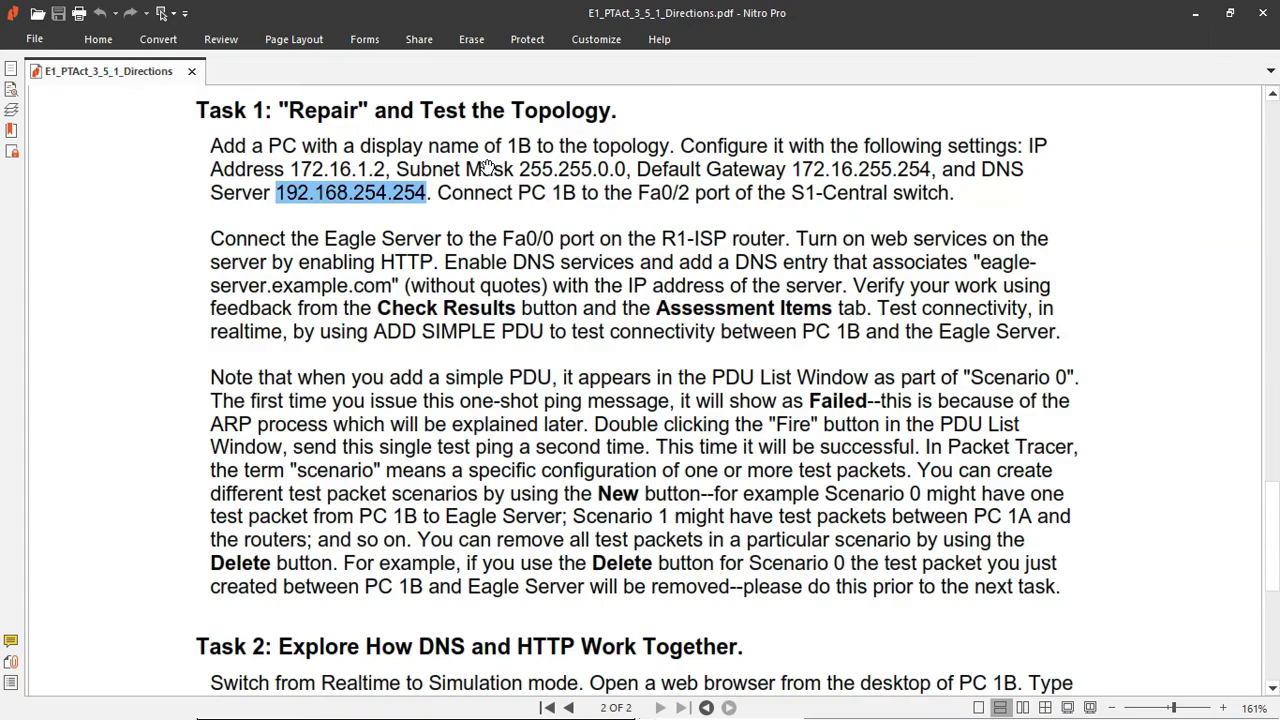
pyautogui.click(888, 270)
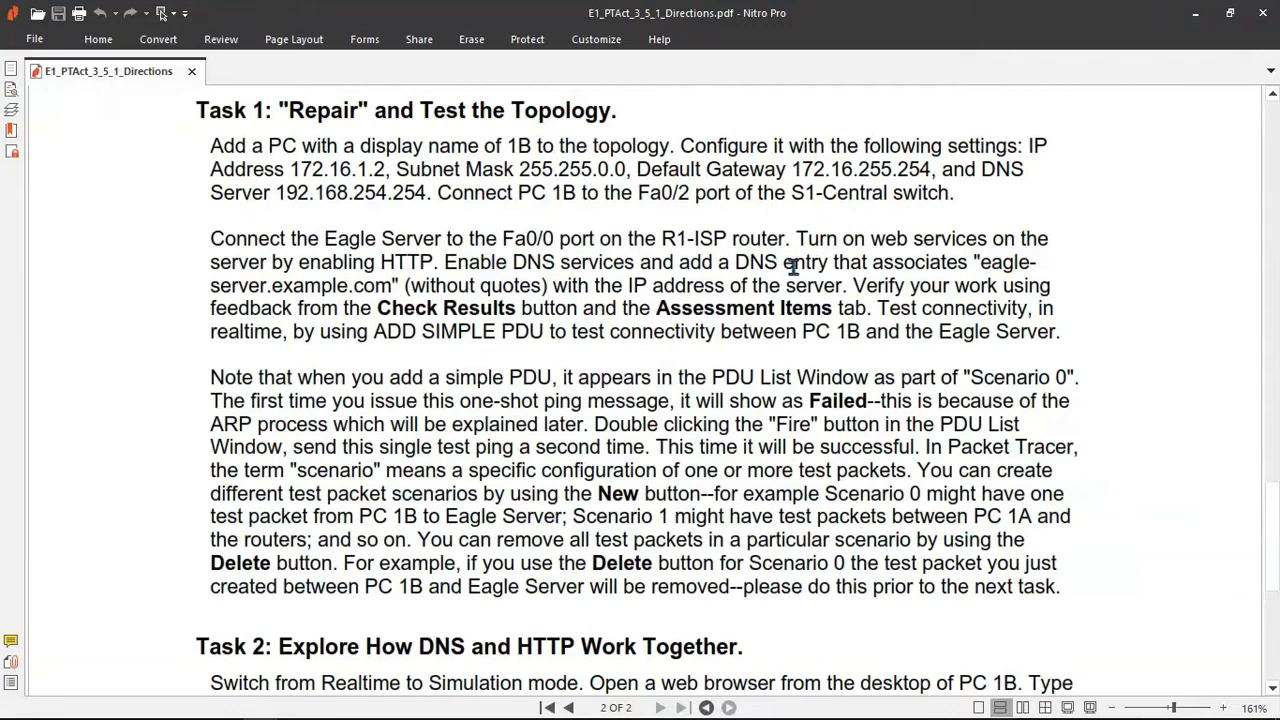
pyautogui.moveTo(980, 262); pyautogui.dragTo(397, 287)
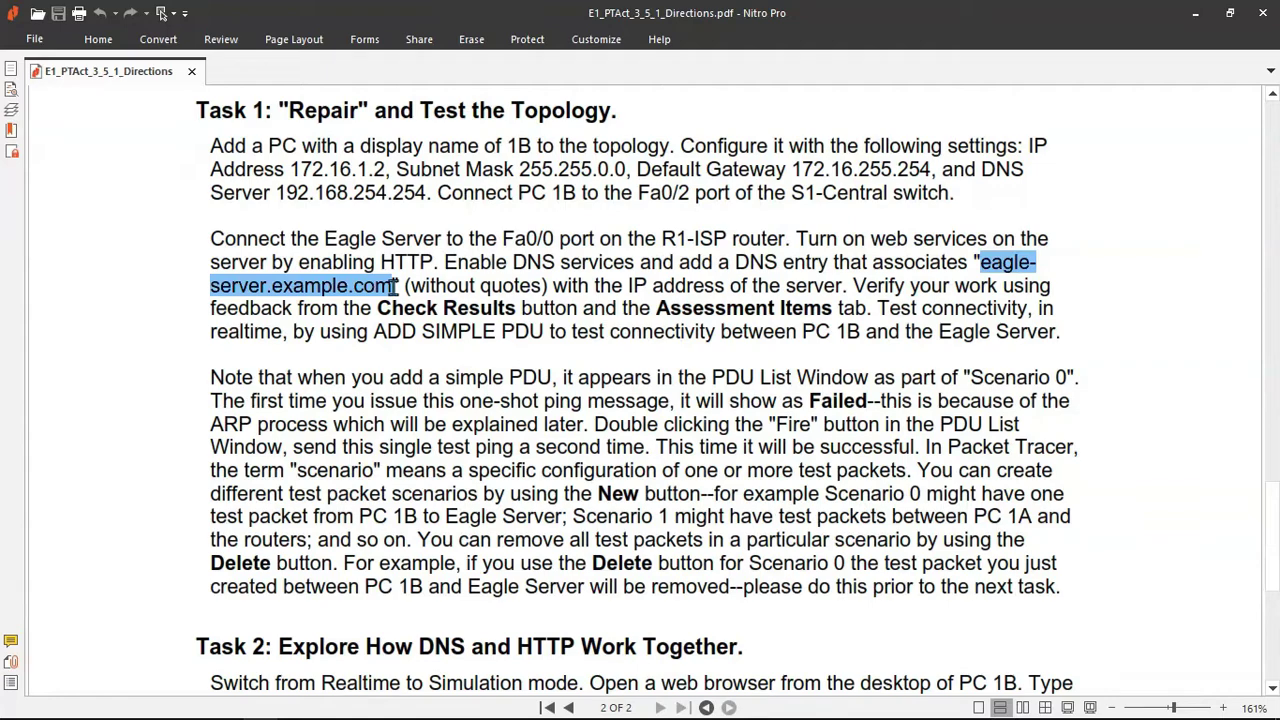
pyautogui.hotkey('alt', 'Tab')
pyautogui.hotkey('alt', 'Tab')
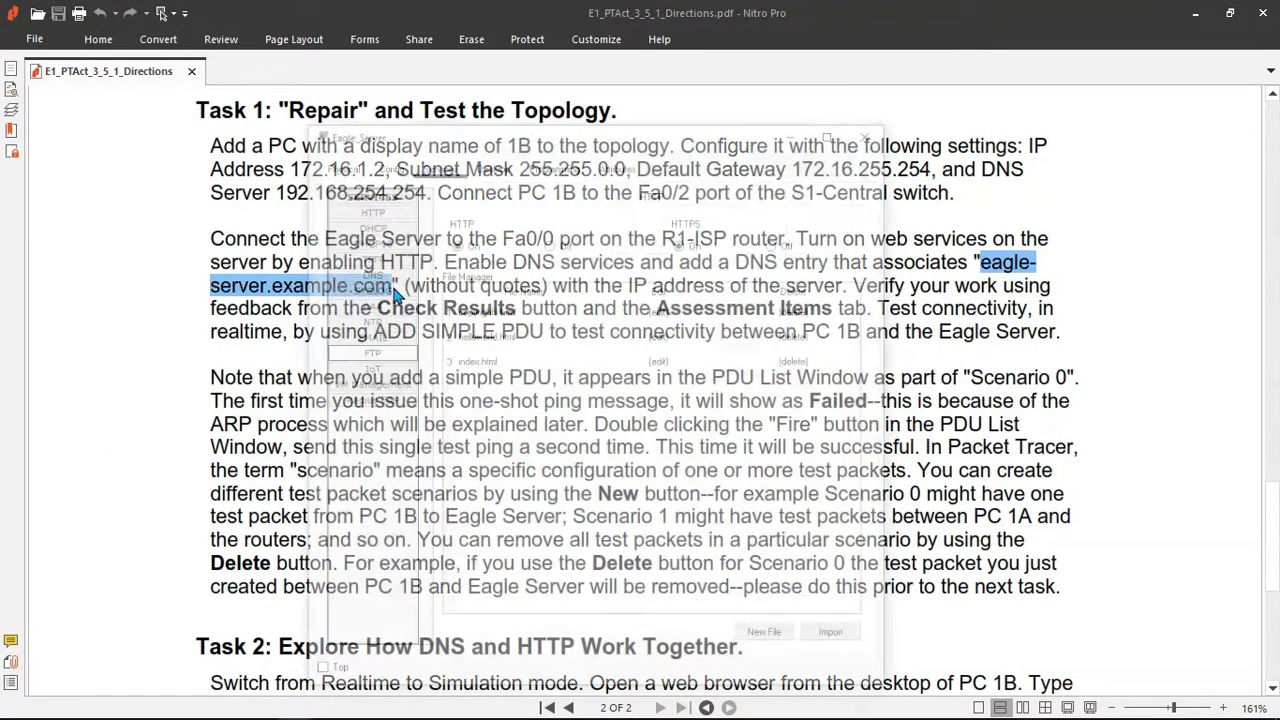
pyautogui.click(392, 199)
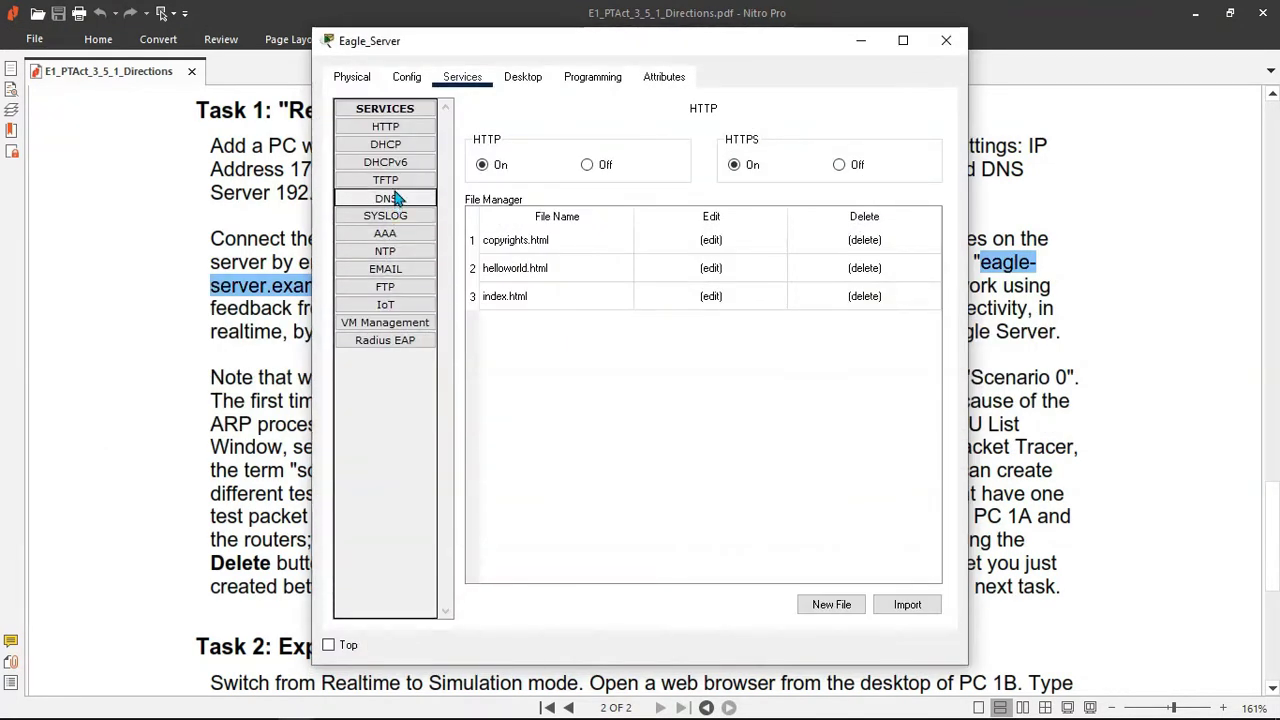
pyautogui.click(636, 143)
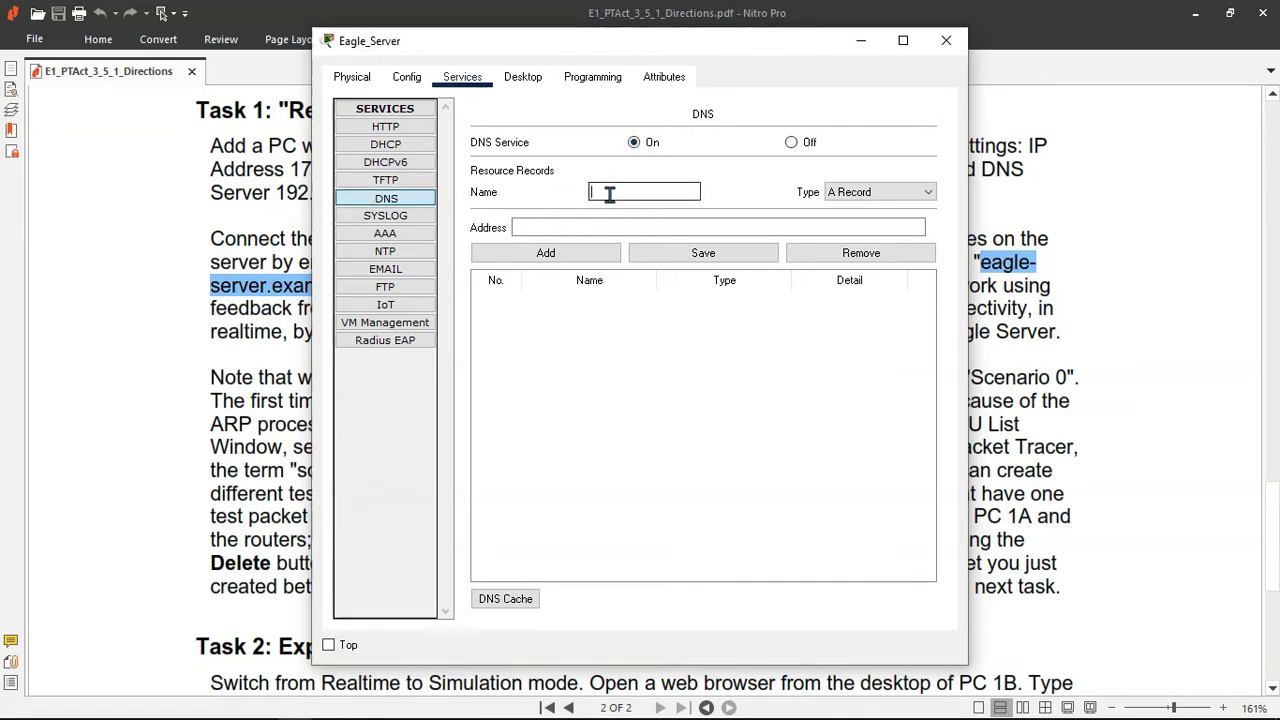
pyautogui.write('eagleserver.example.com')
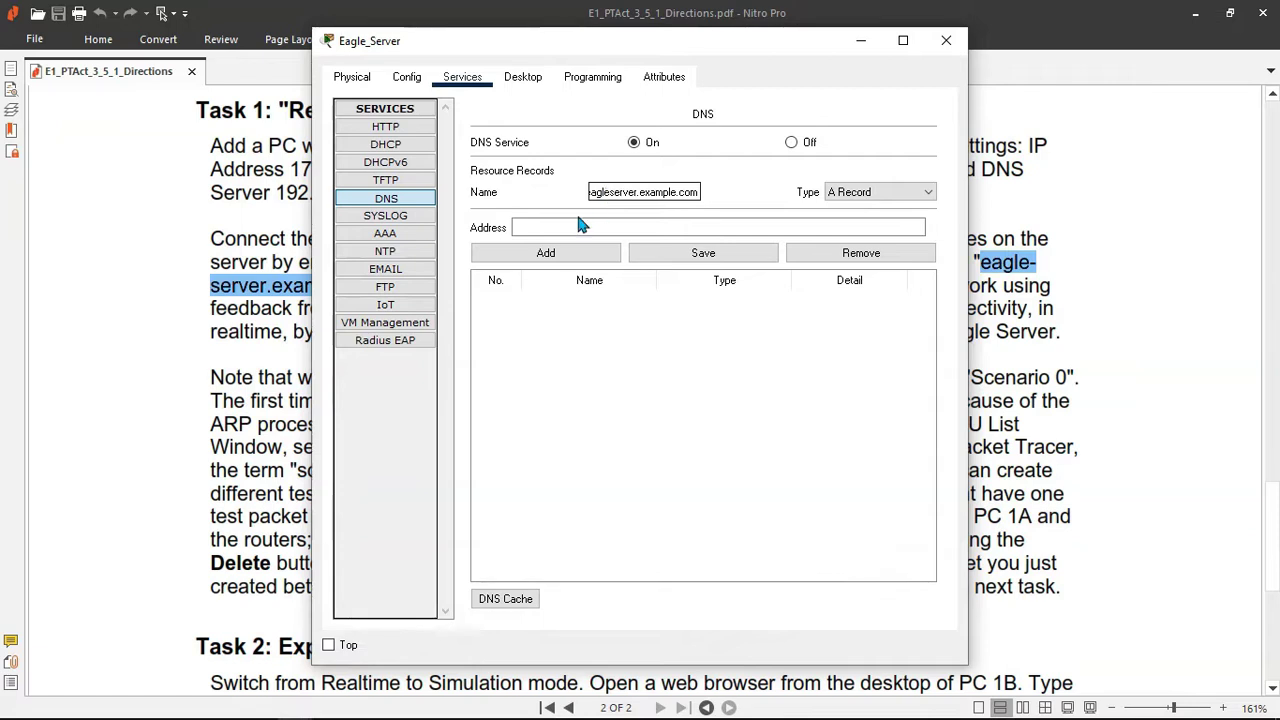
# Copy the Eagle Server's FastEthernet0 IPv4 address, 192.168.254.254, into the address of the DNS resource record.
pyautogui.click(402, 77)
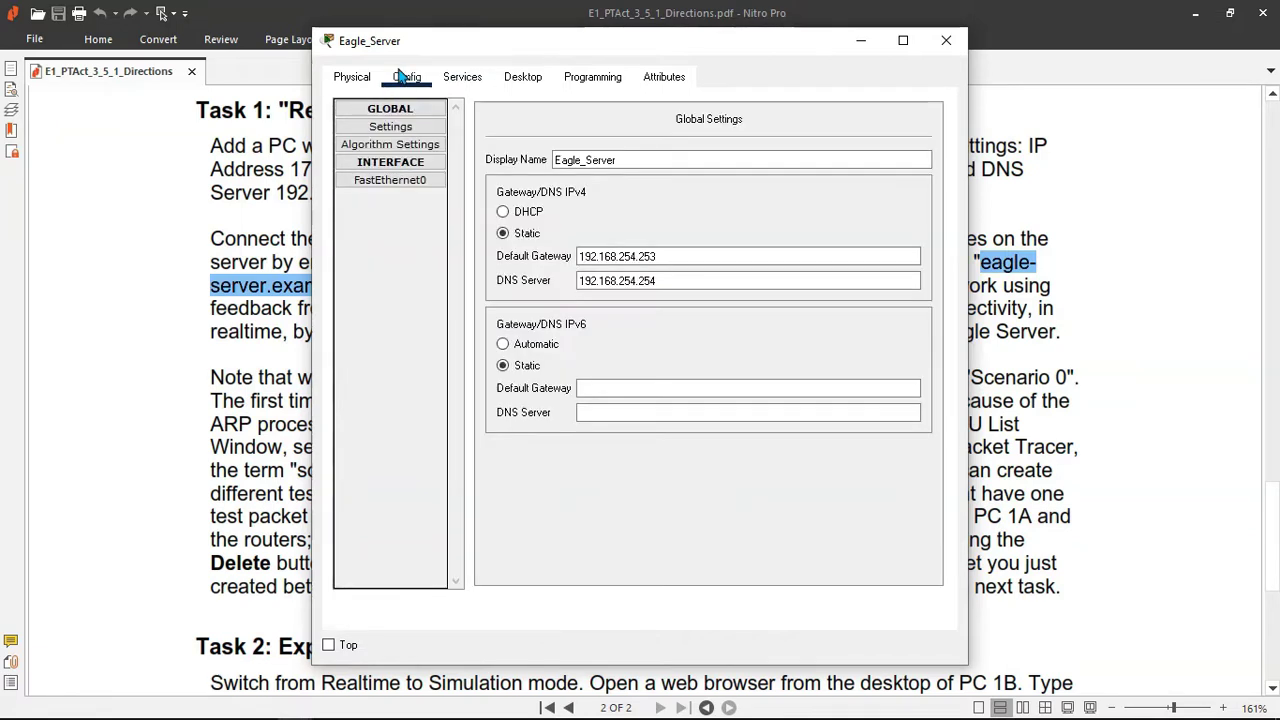
pyautogui.click(406, 181)
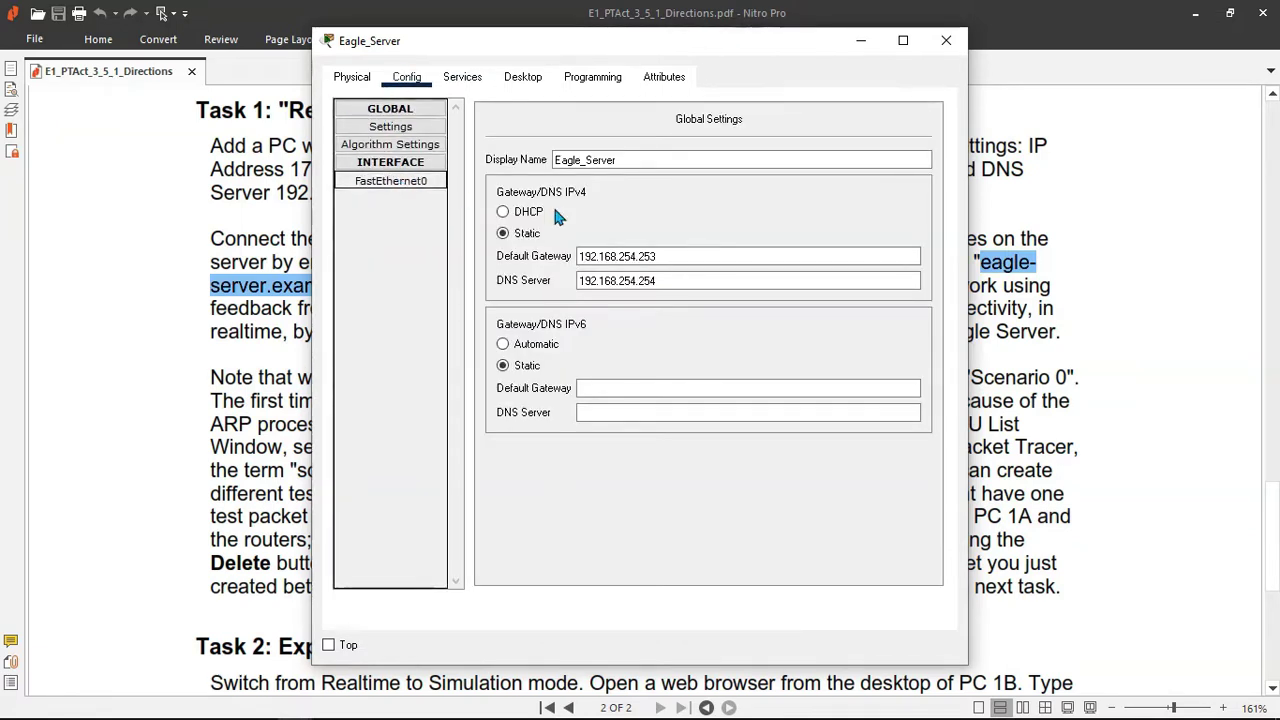
pyautogui.moveTo(805, 266); pyautogui.dragTo(685, 264)
pyautogui.hotkey('ctrl', 'c')
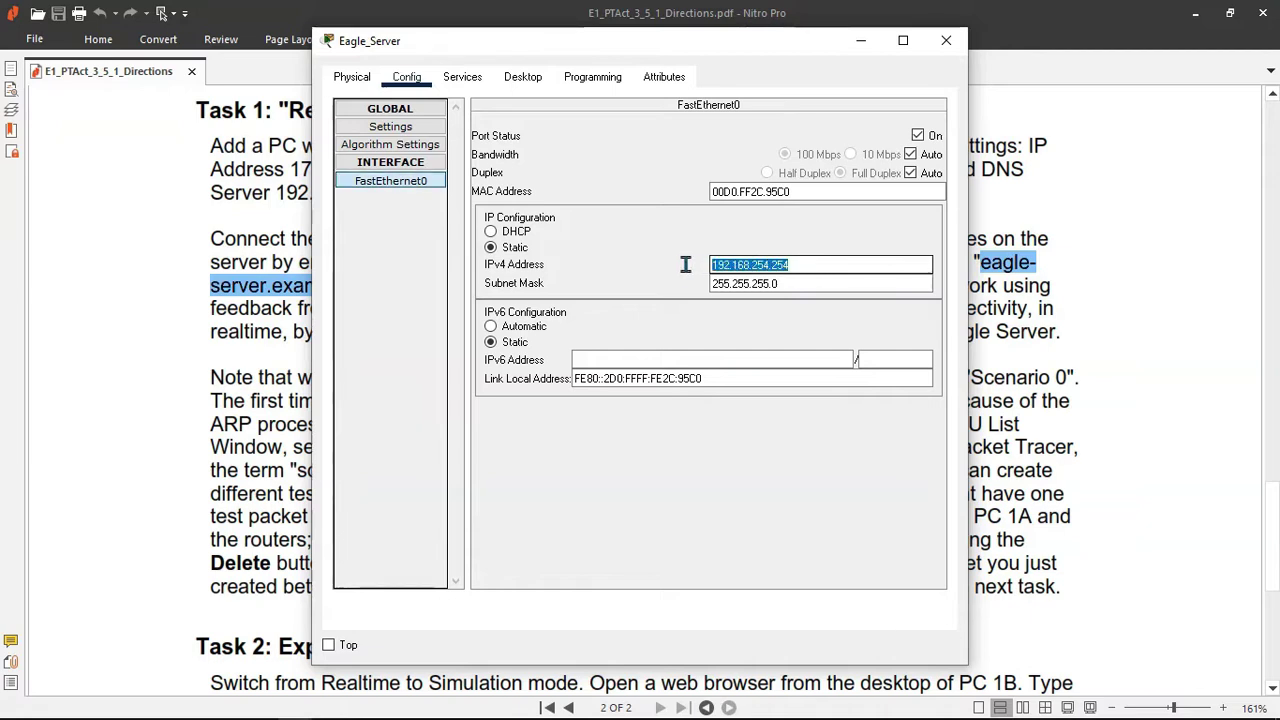
pyautogui.click(452, 77)
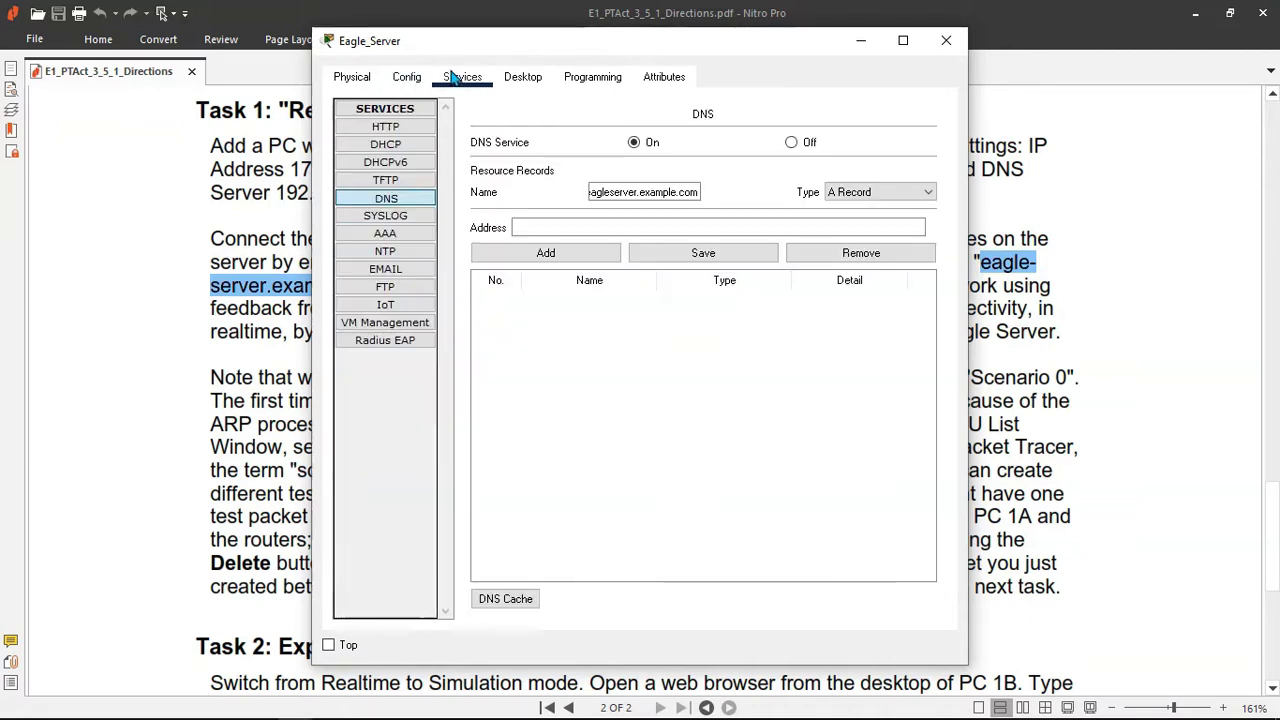
pyautogui.click(611, 226)
pyautogui.hotkey('ctrl', 'v')
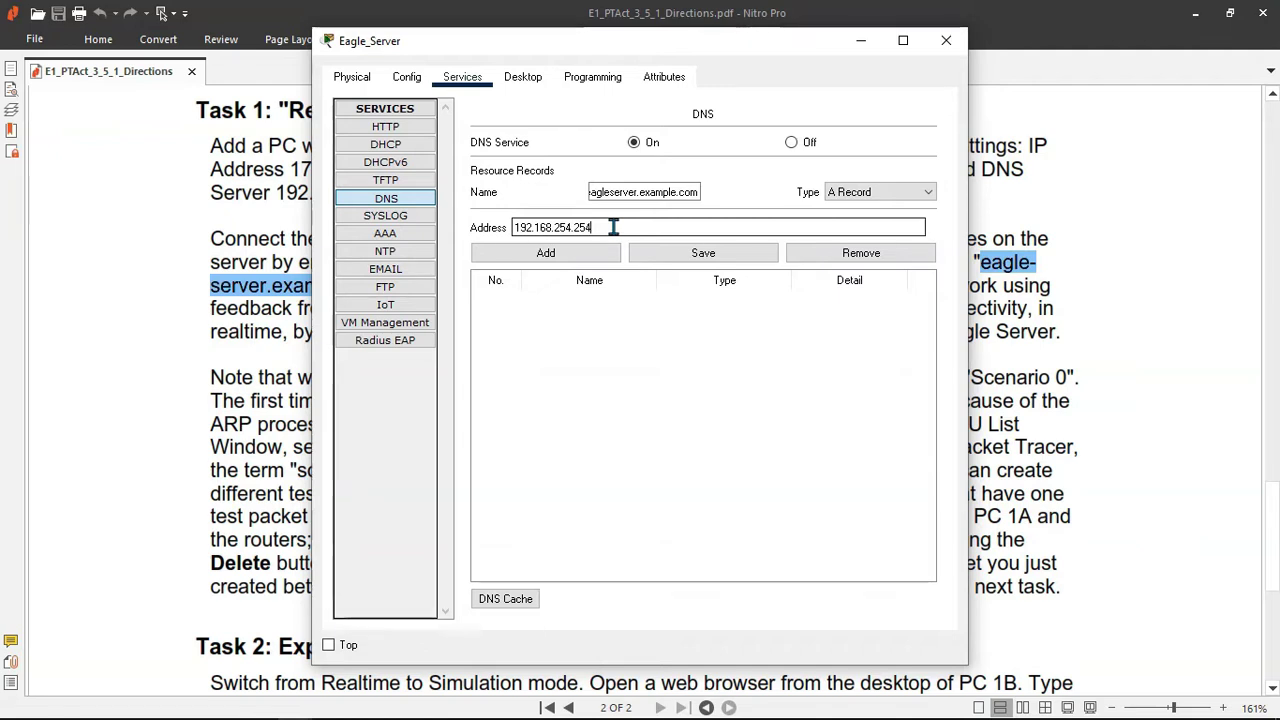
pyautogui.moveTo(590, 192); pyautogui.dragTo(631, 199)
pyautogui.click(668, 227)
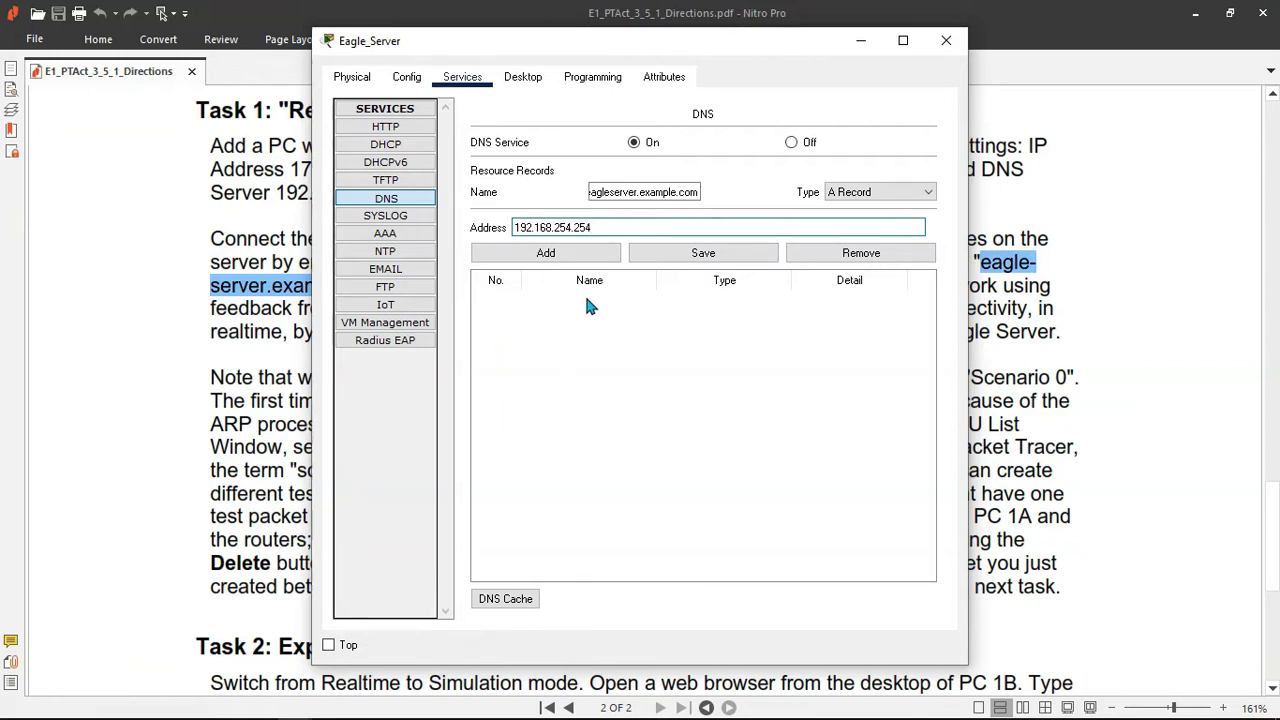
pyautogui.moveTo(598, 227); pyautogui.dragTo(512, 227)
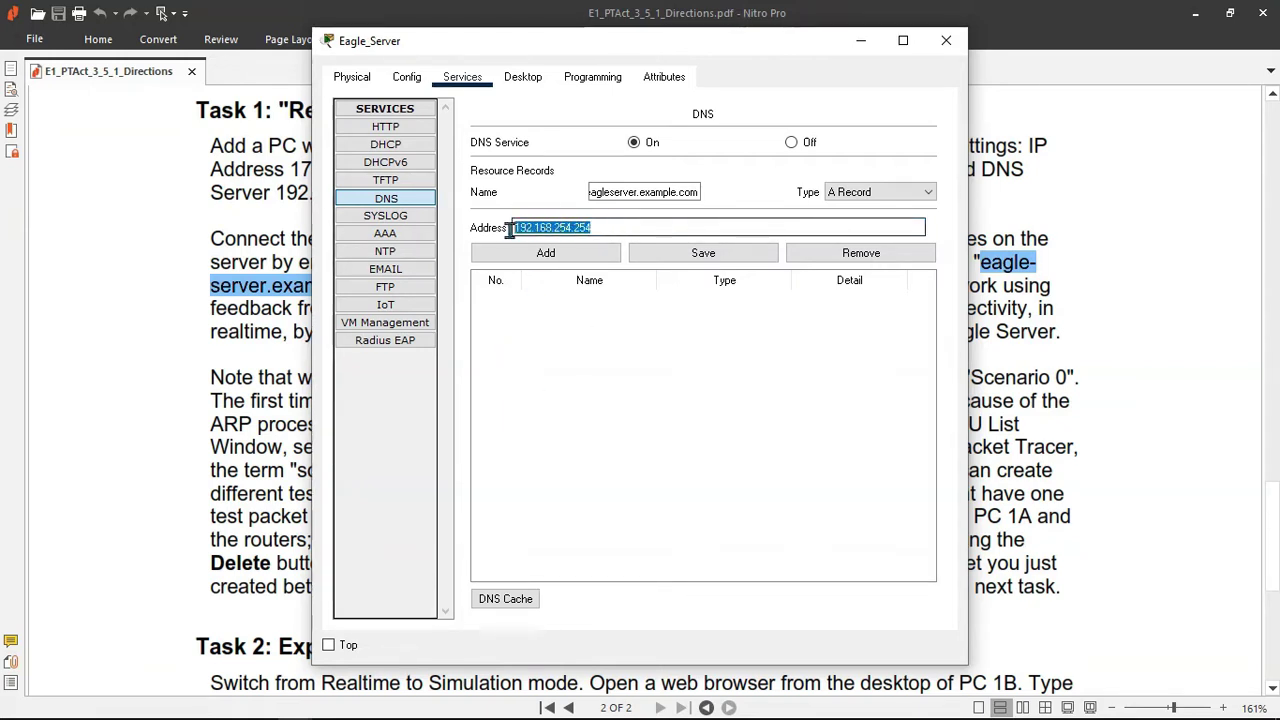
pyautogui.click(604, 228)
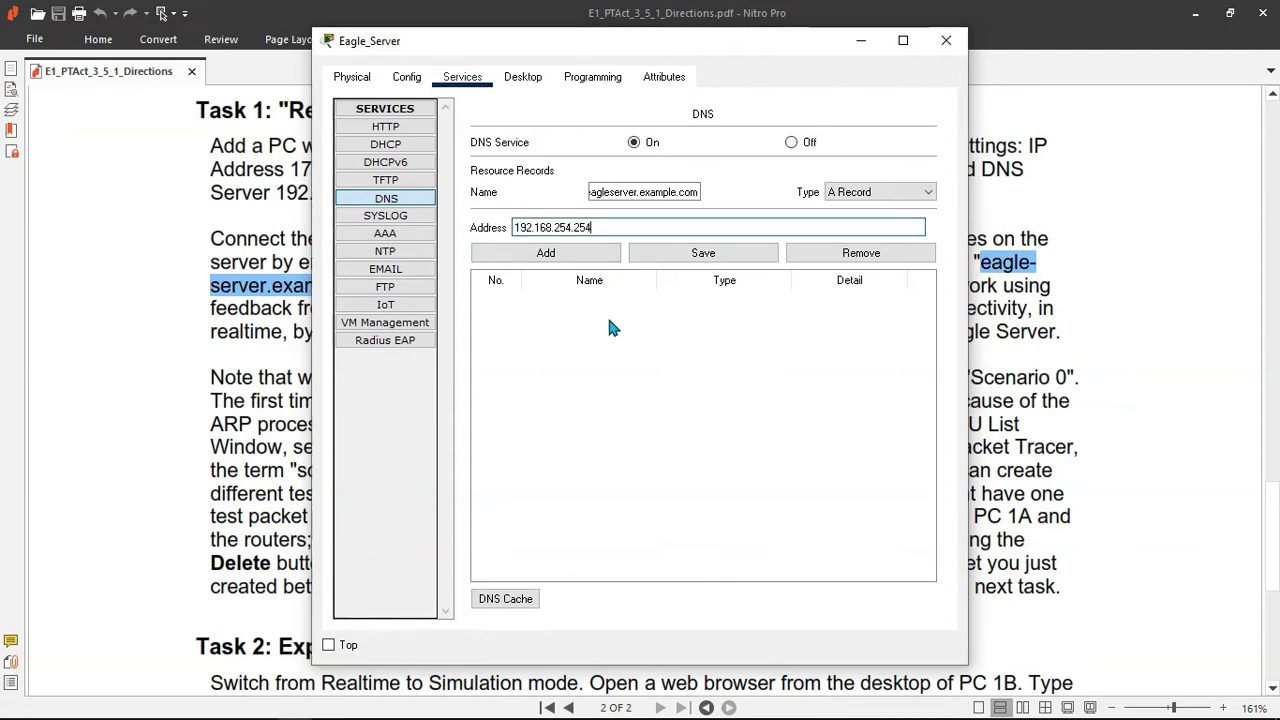
pyautogui.click(654, 193)
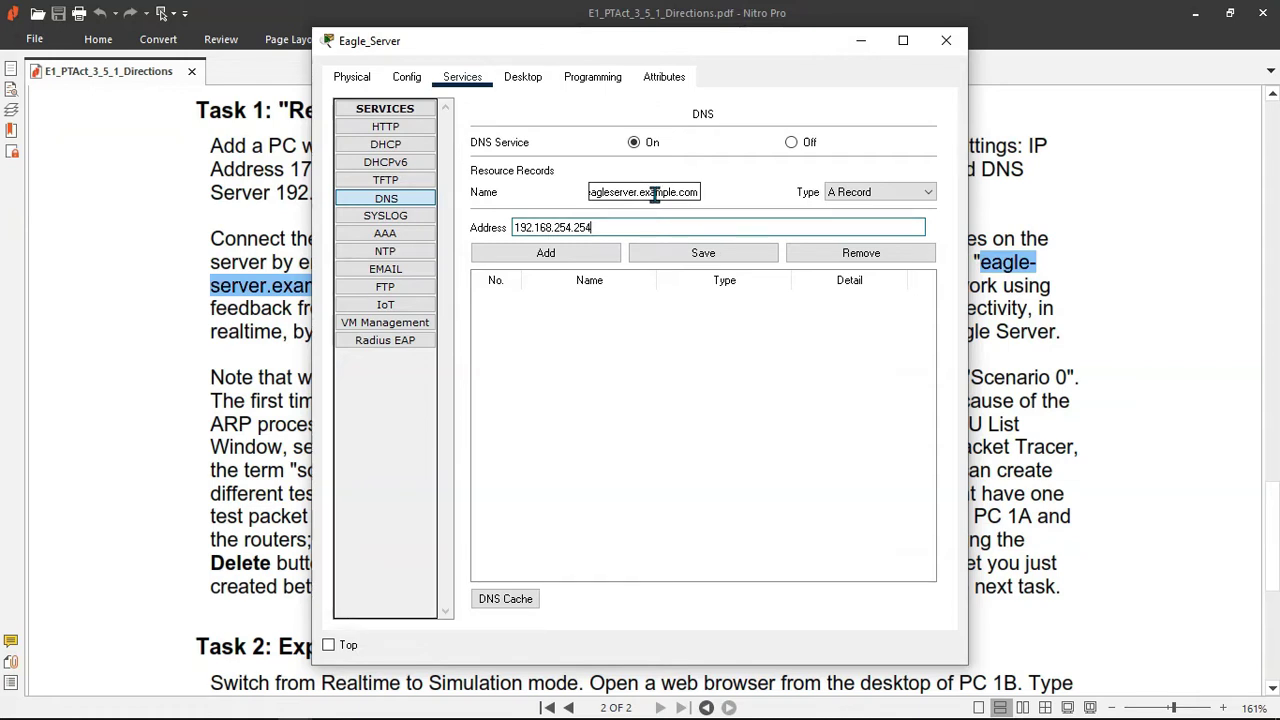
pyautogui.click(598, 194)
pyautogui.moveTo(598, 194); pyautogui.dragTo(676, 192)
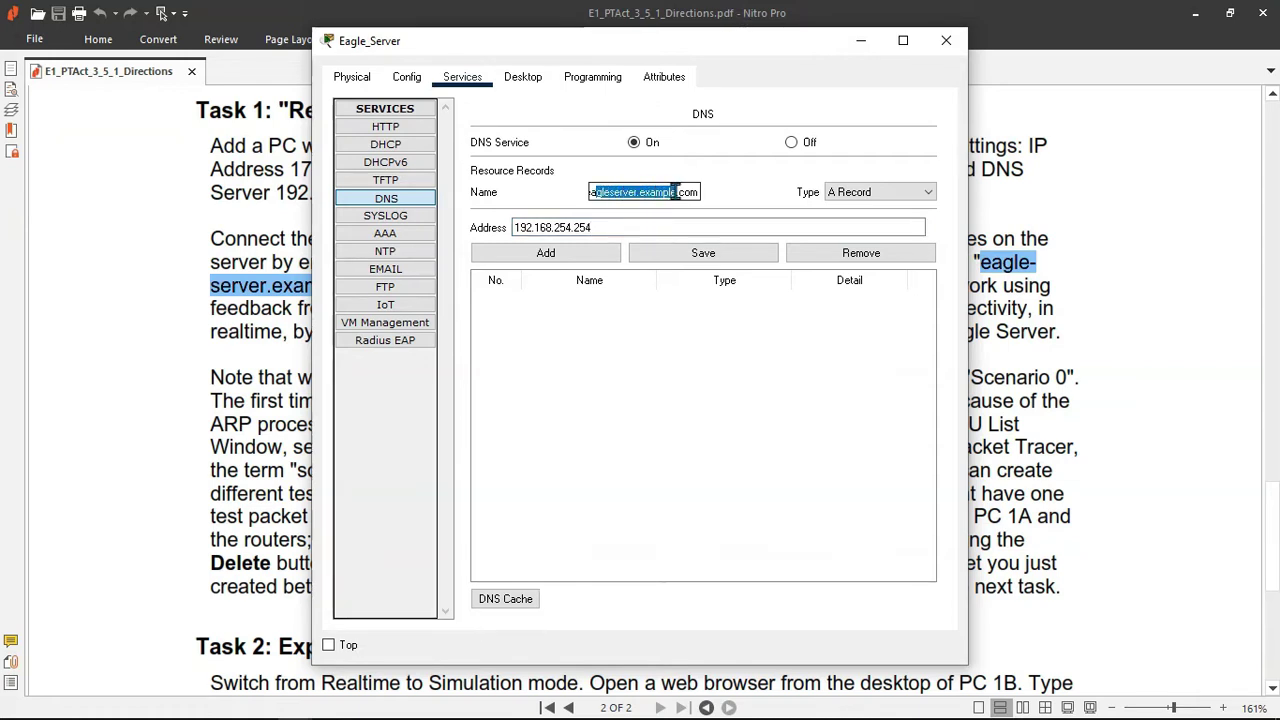
pyautogui.click(712, 197)
# Choose A Record as the record type and add the eagleserver.example.com entry to the DNS table.
pyautogui.click(876, 196)
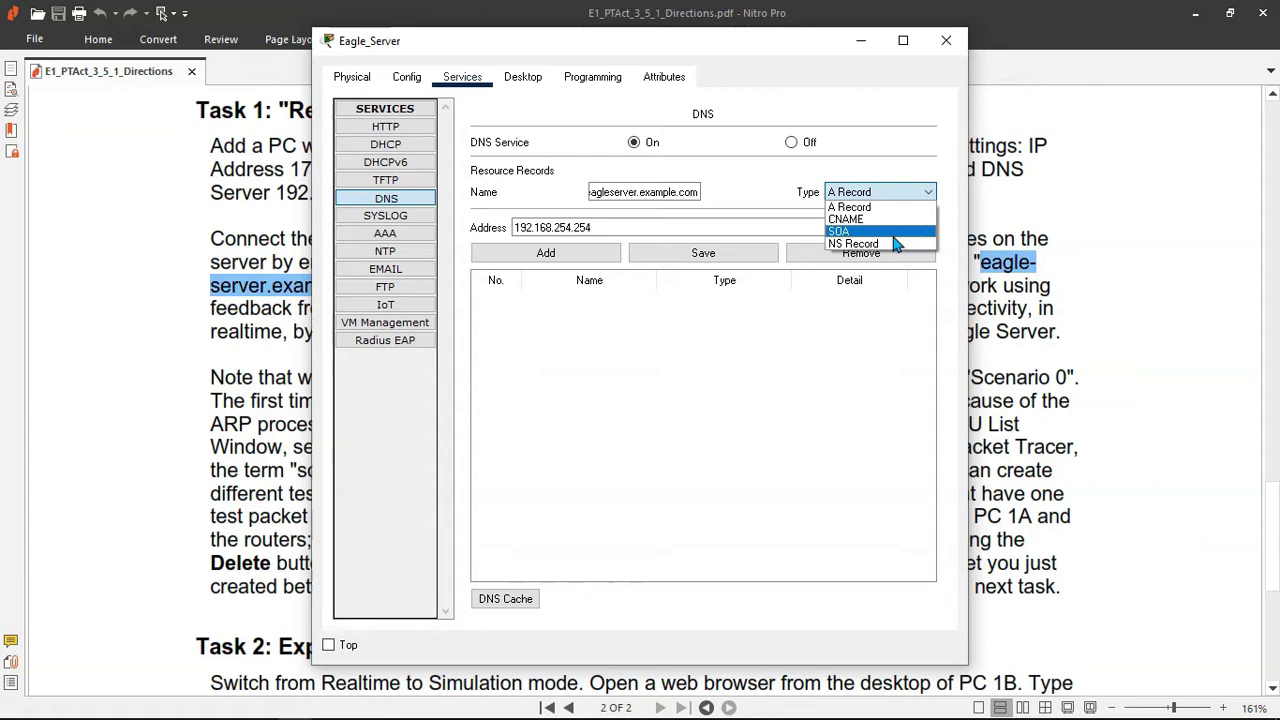
pyautogui.click(860, 208)
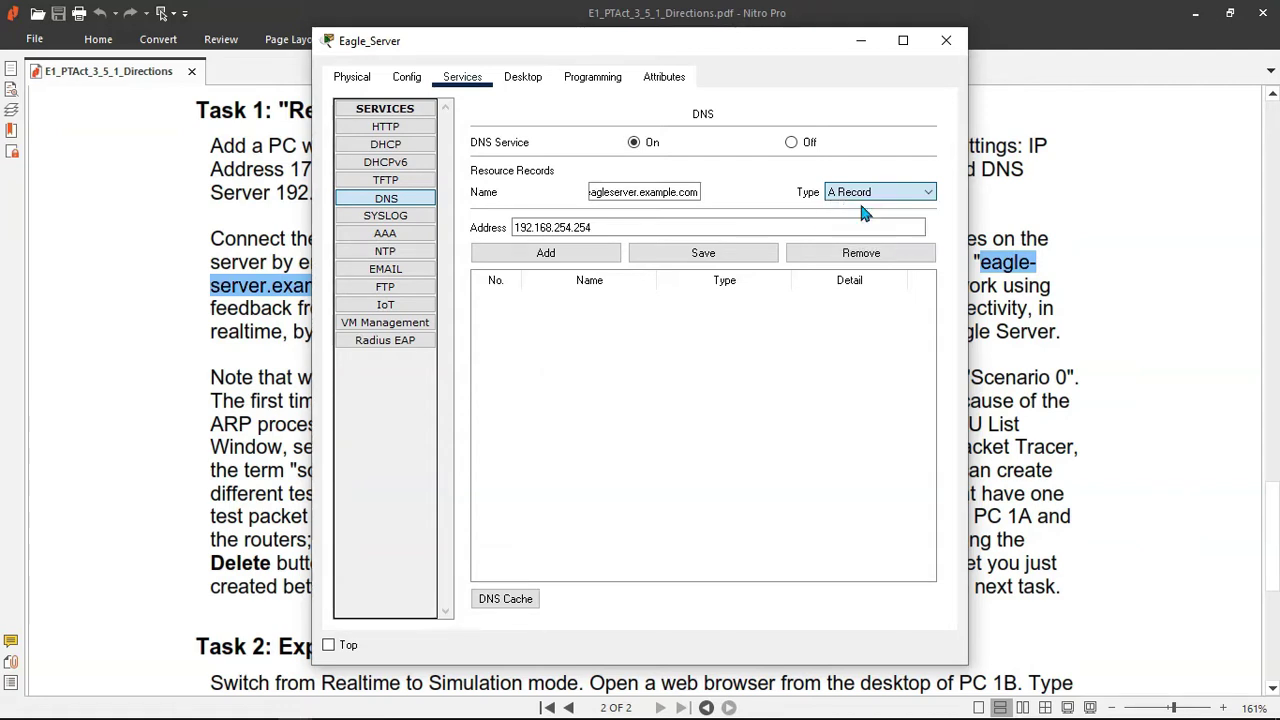
pyautogui.click(576, 259)
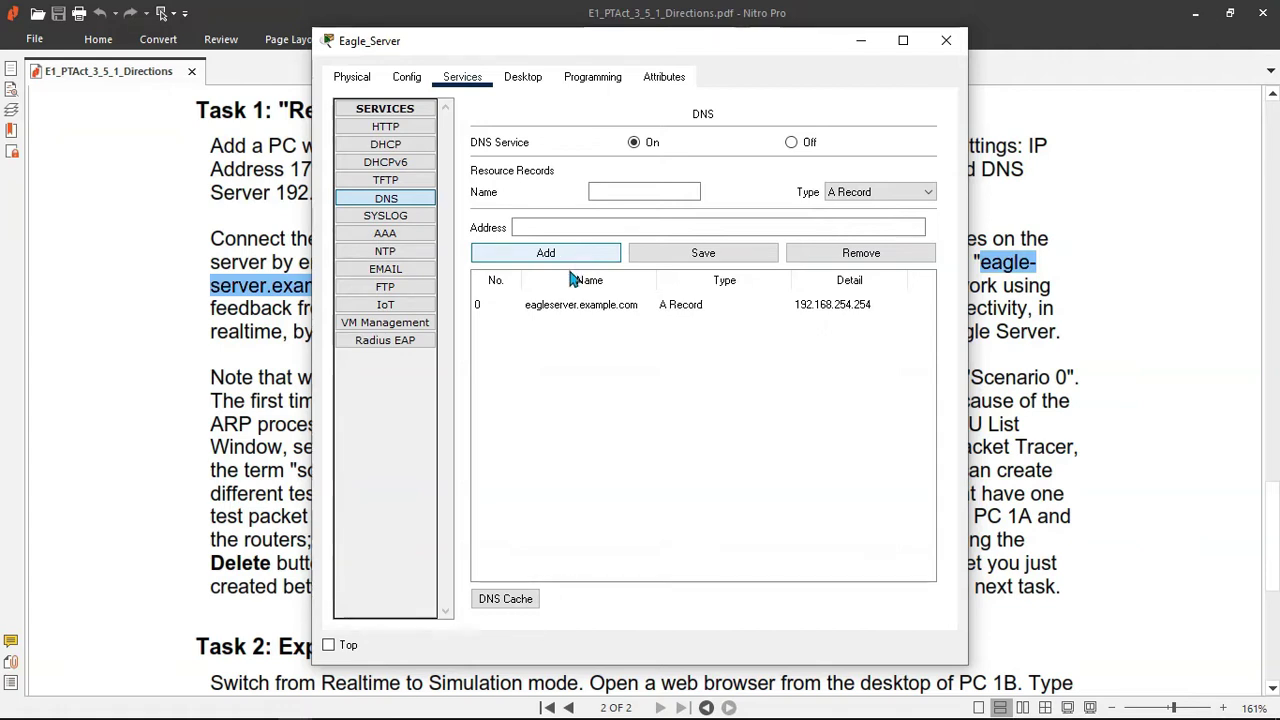
# Add a second A Record named eagle-server.example.com with address 192.168.254.254, based on the existing entry, to the Eagle Server's DNS table.
pyautogui.click(586, 306)
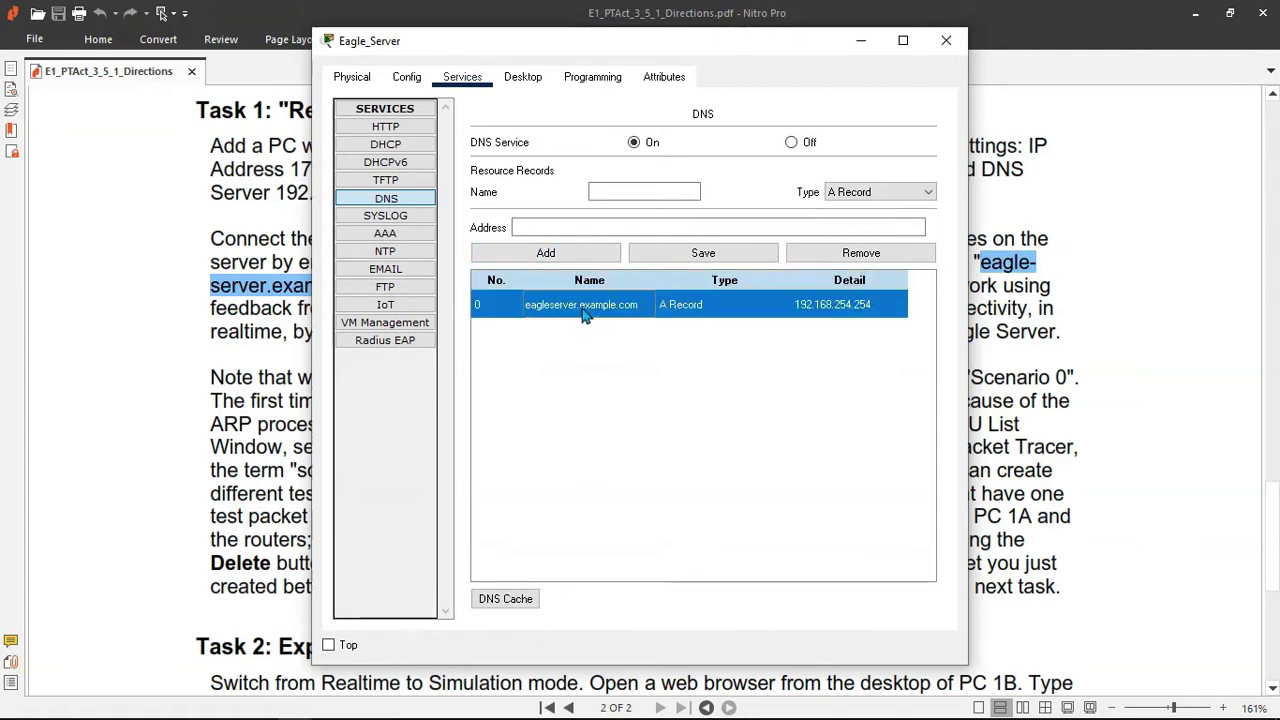
pyautogui.click(608, 190)
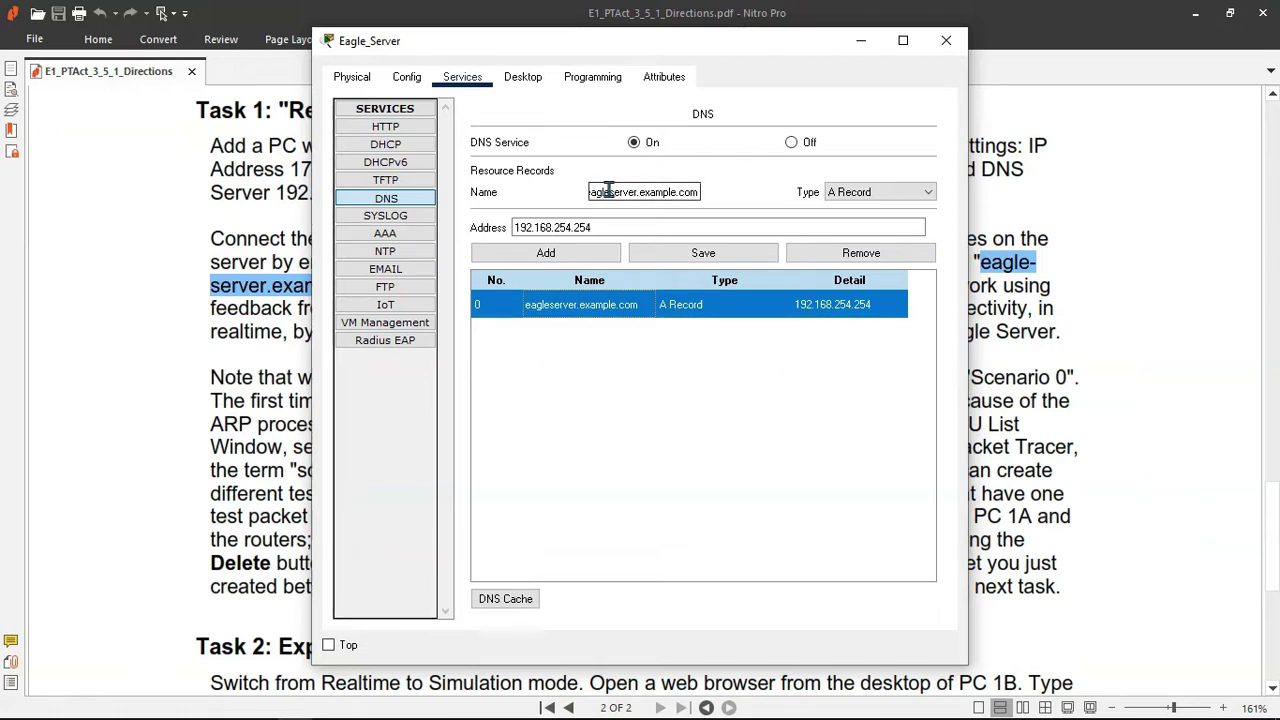
pyautogui.write('-')
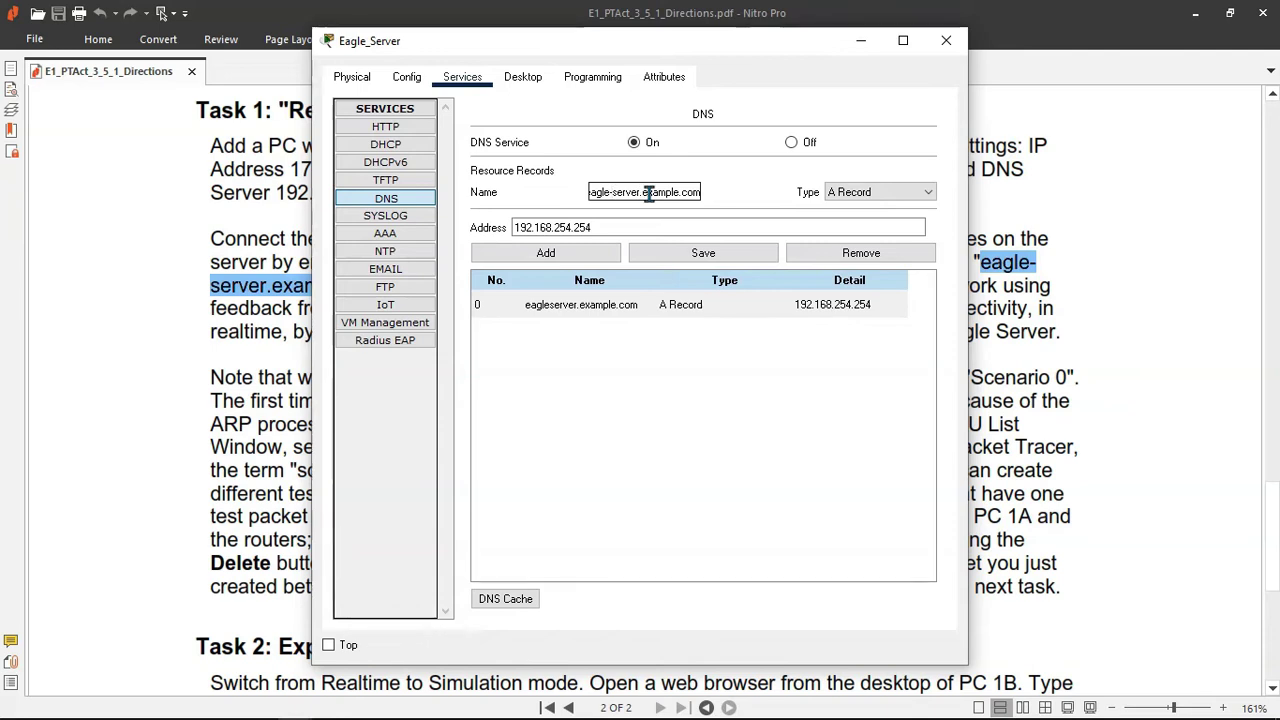
pyautogui.click(585, 255)
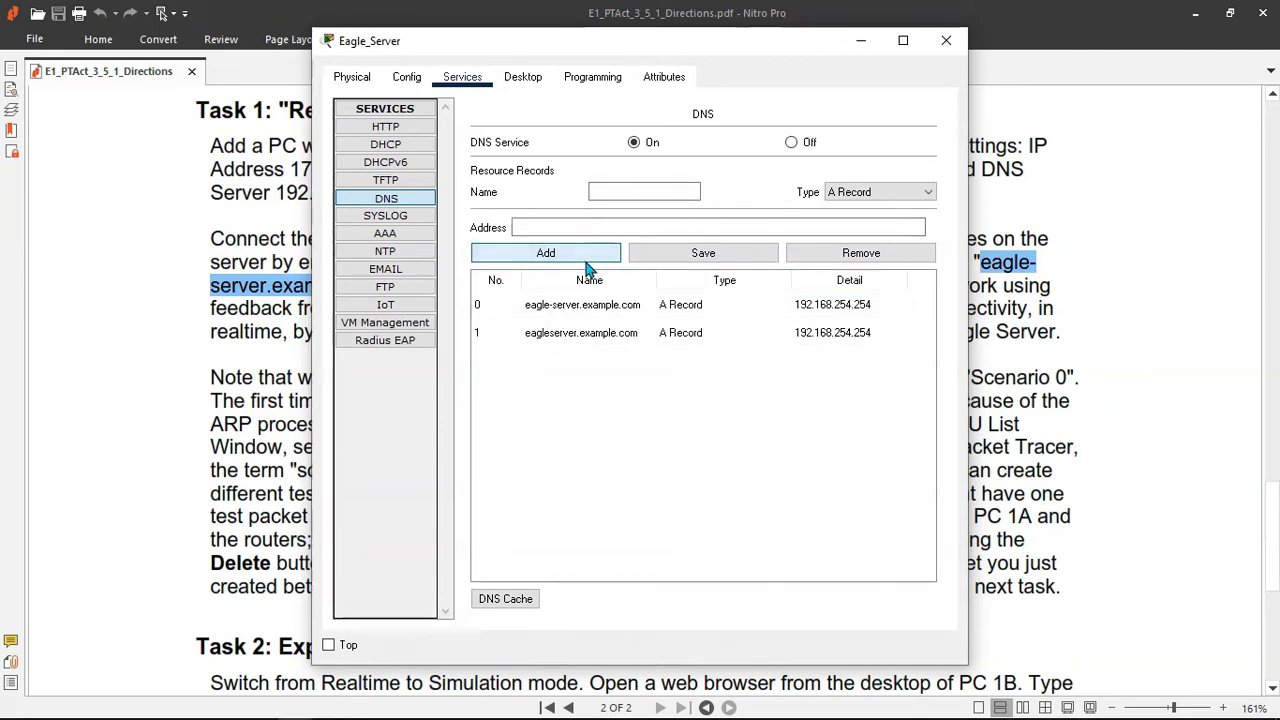
# Remove the misspelled eagleserver.example.com record from the DNS table and close the Eagle Server's window.
pyautogui.click(630, 336)
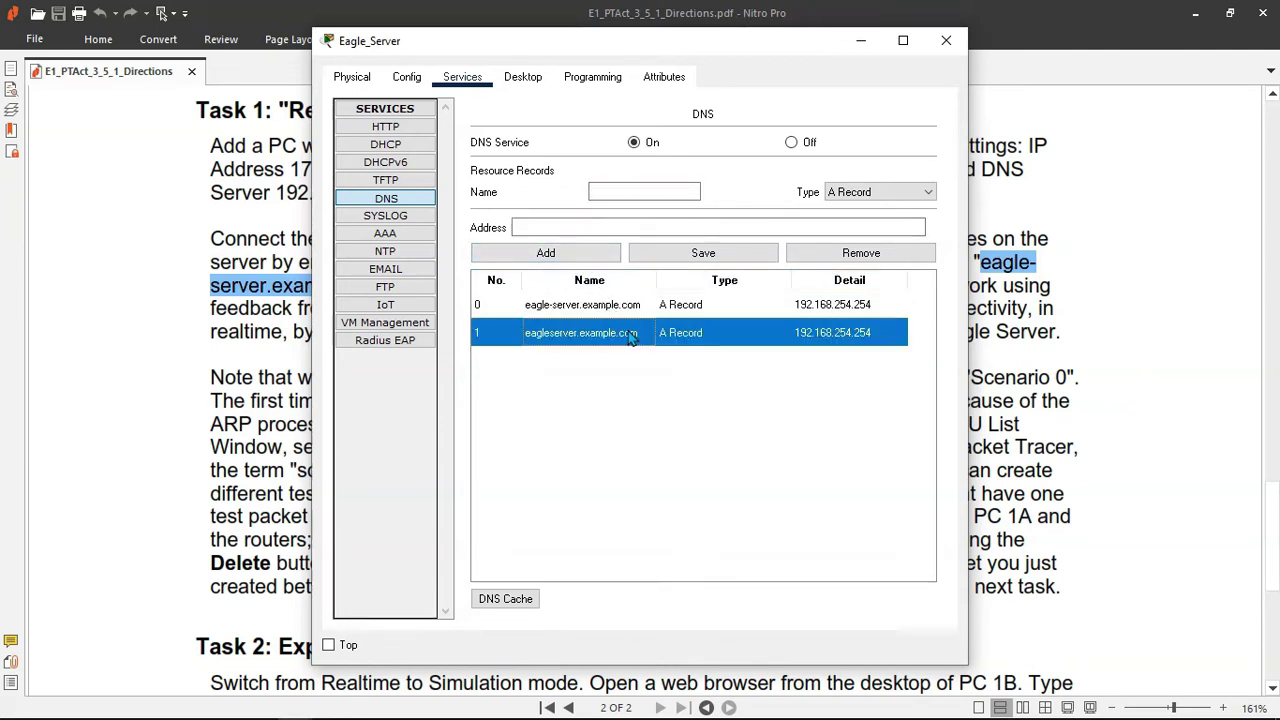
pyautogui.click(860, 253)
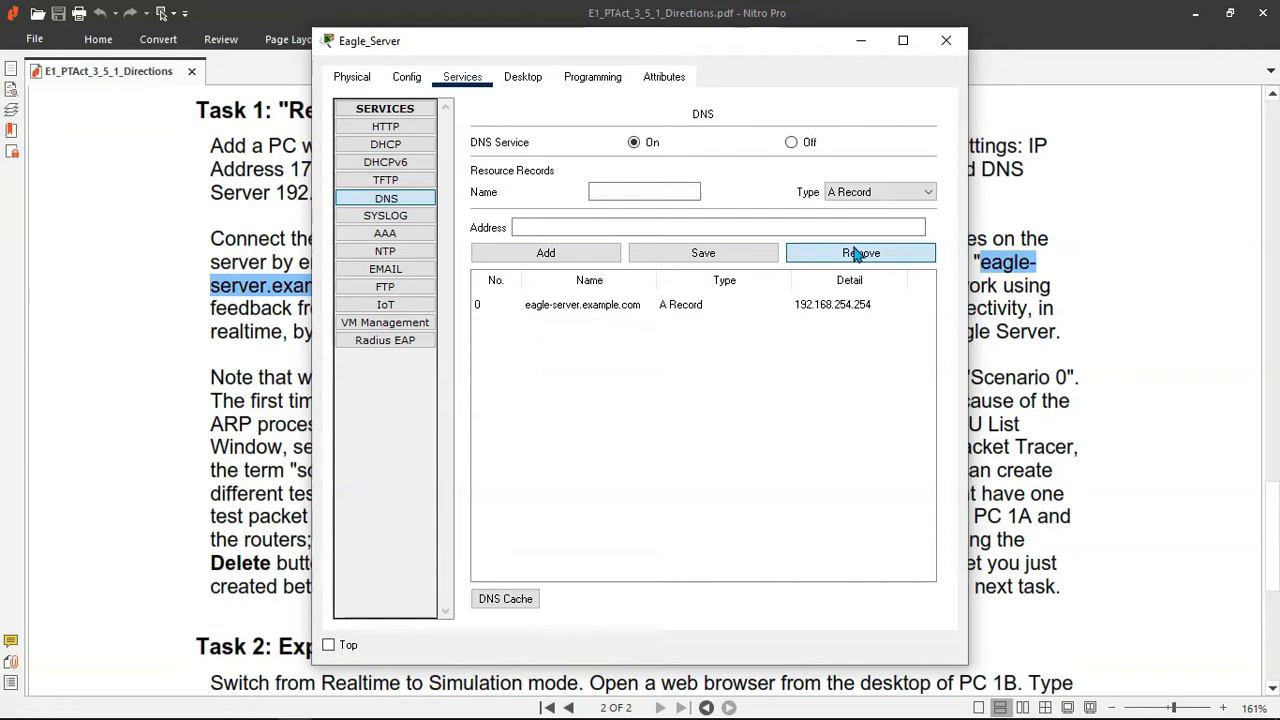
pyautogui.click(946, 41)
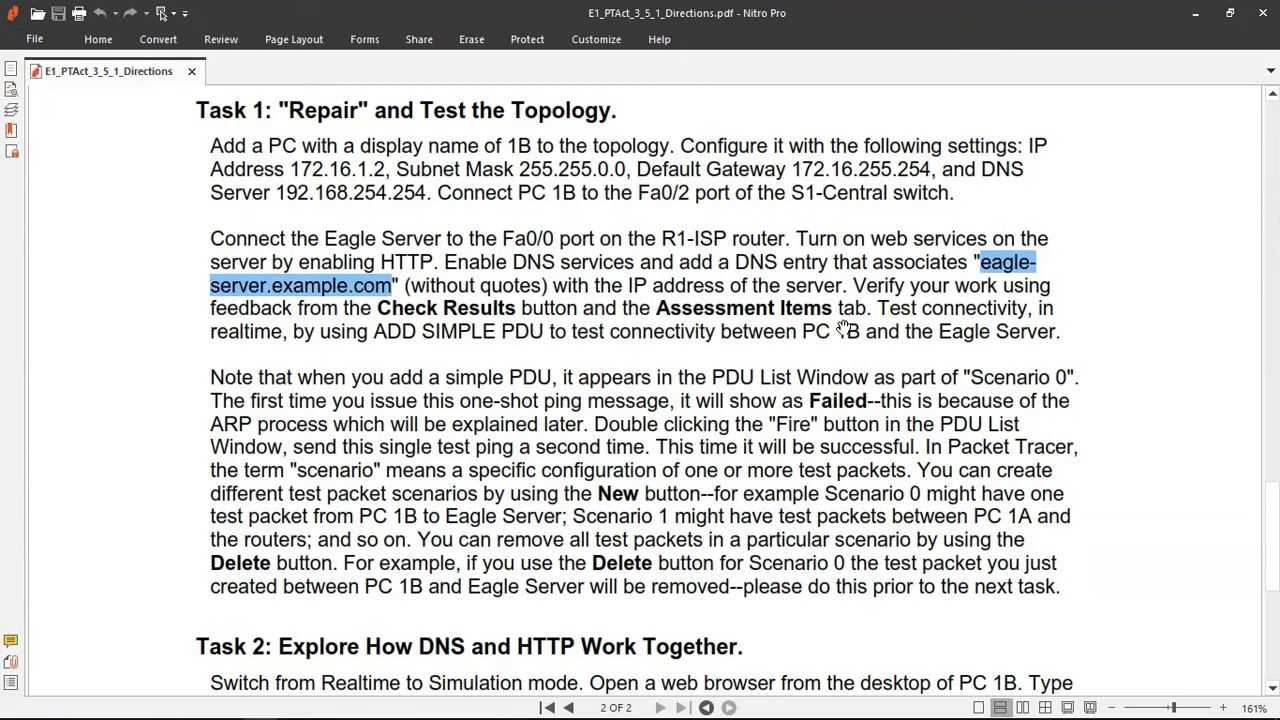
# Check the activity results, review the status of the assessment items, and return to the activity.
pyautogui.hotkey('alt', 'Tab')
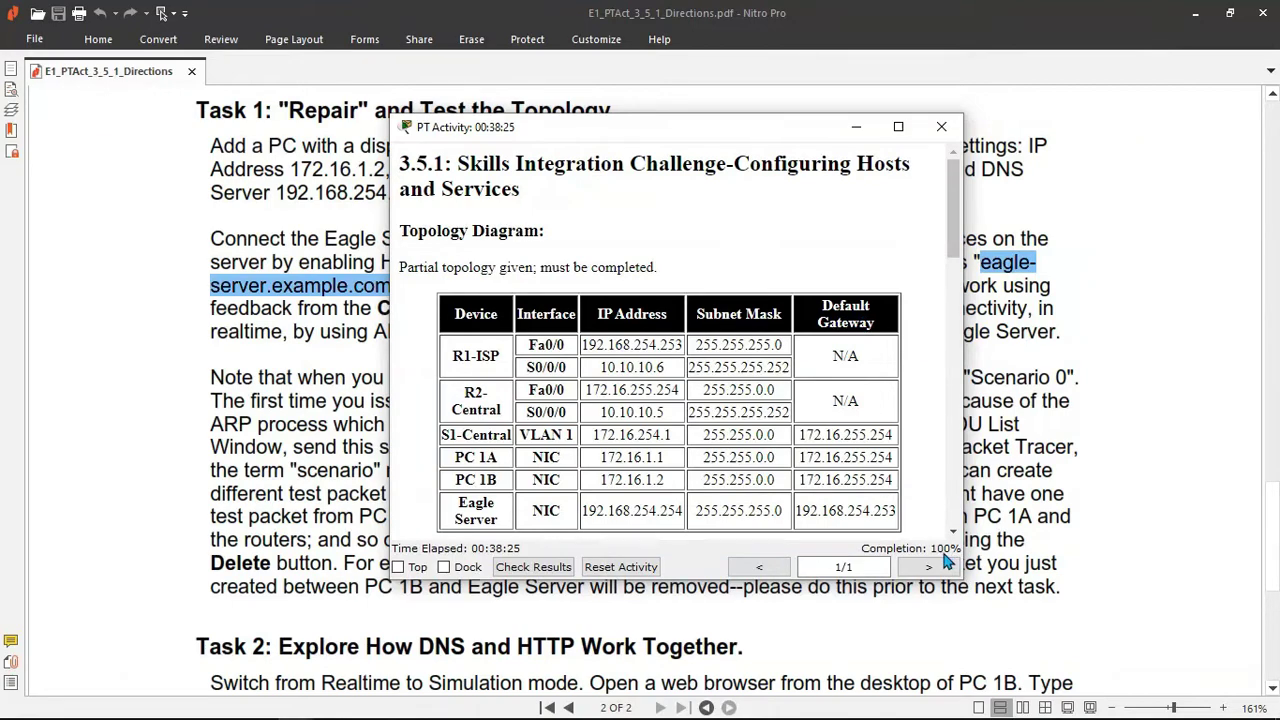
pyautogui.hotkey('alt', 'Tab')
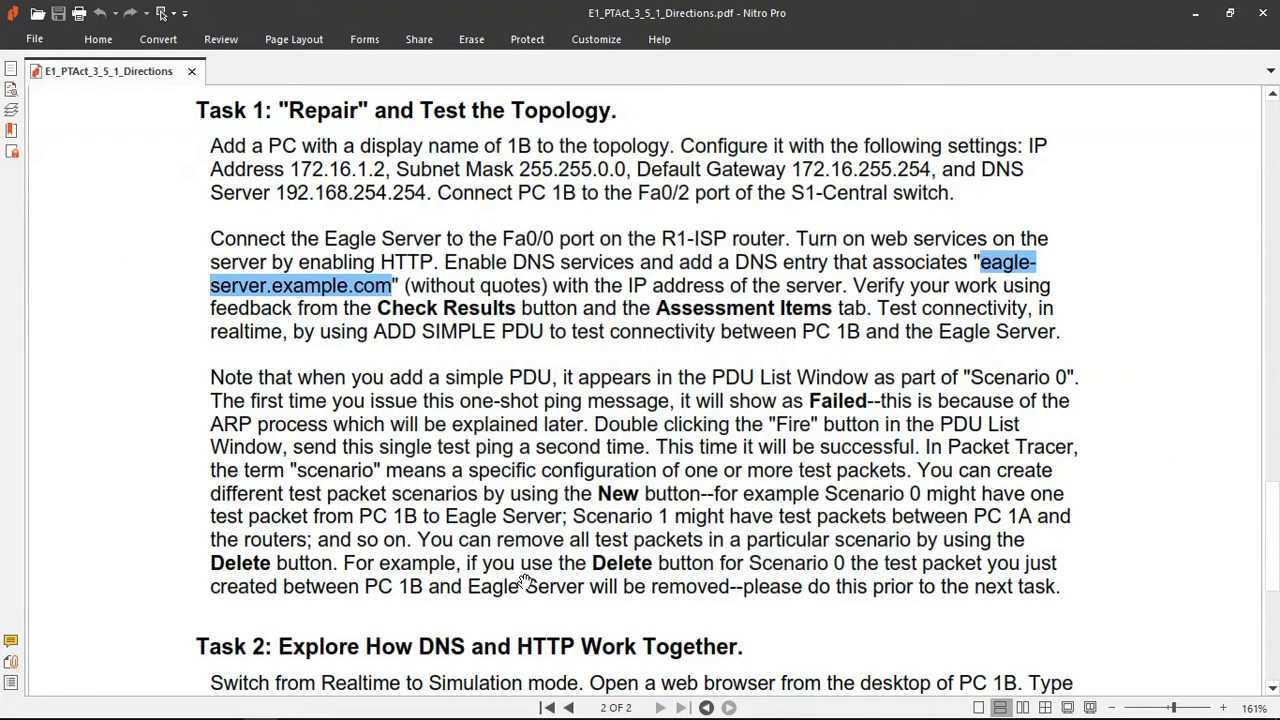
pyautogui.hotkey('alt', 'Tab')
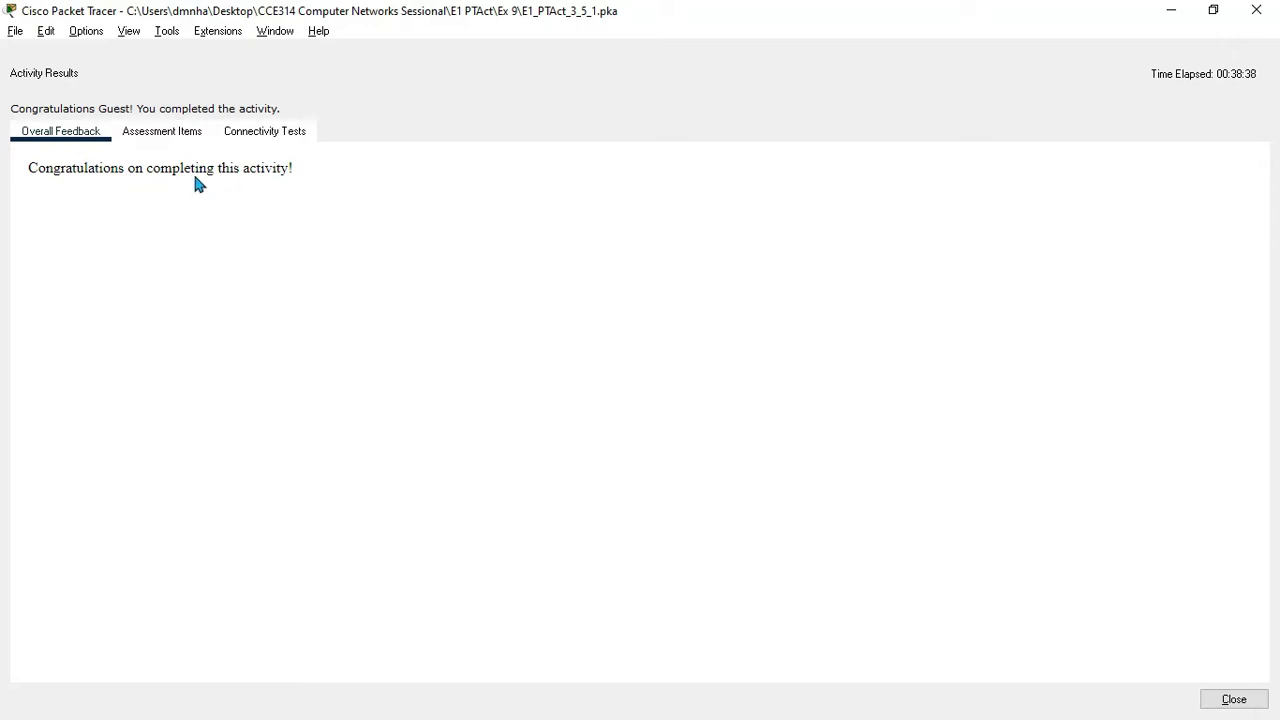
pyautogui.click(168, 140)
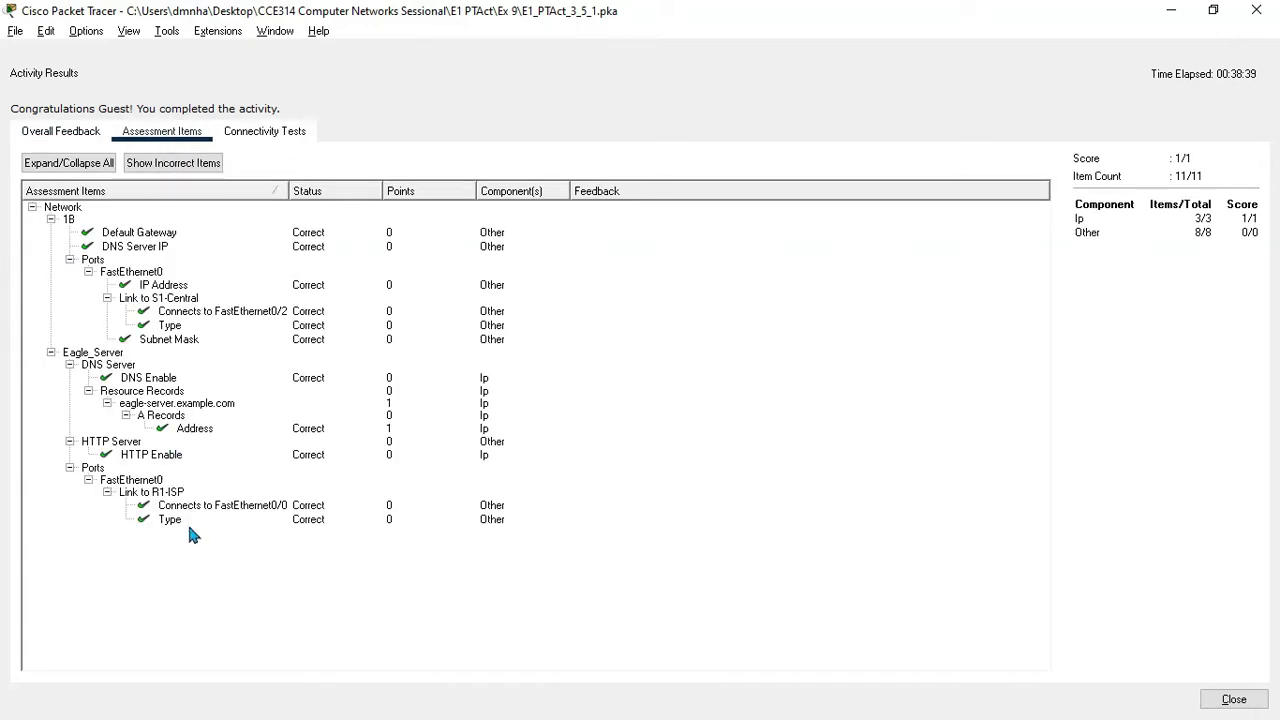
pyautogui.click(1256, 10)
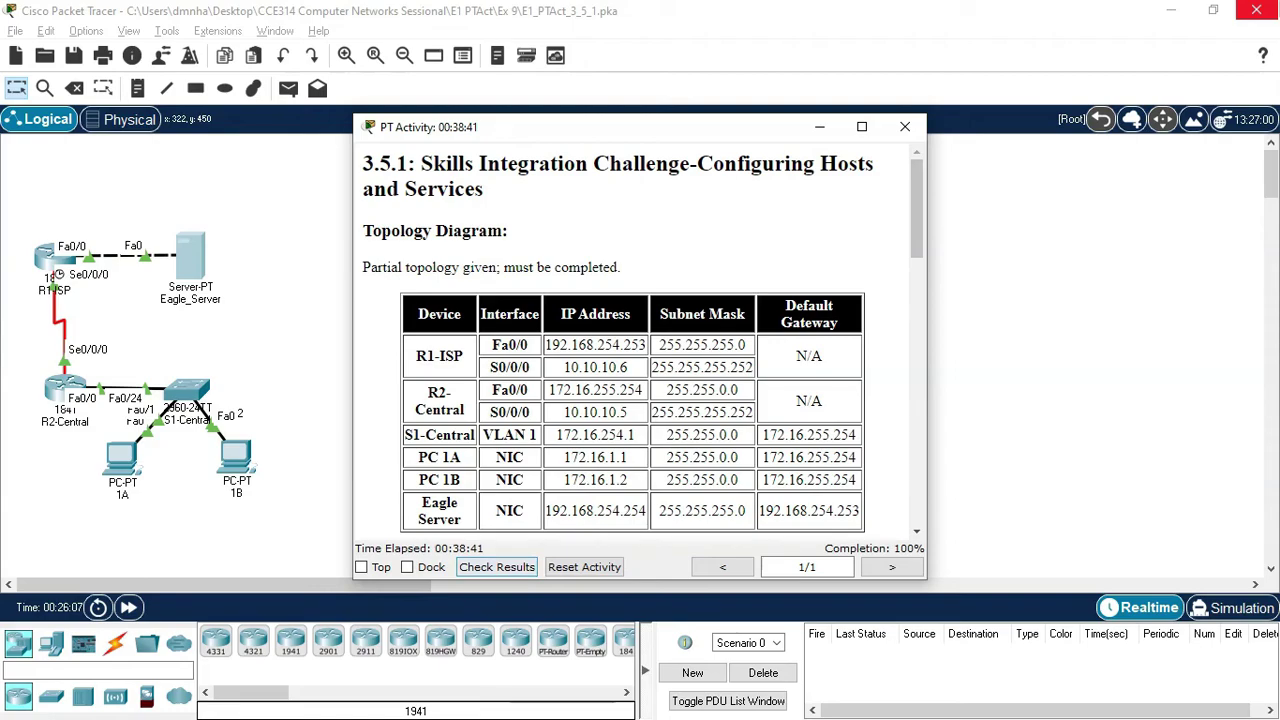
# Consult the directions PDF, then send a simple PDU from PC 1B to the Eagle Server in Packet Tracer.
pyautogui.hotkey('alt', 'Tab')
pyautogui.press('Tab')
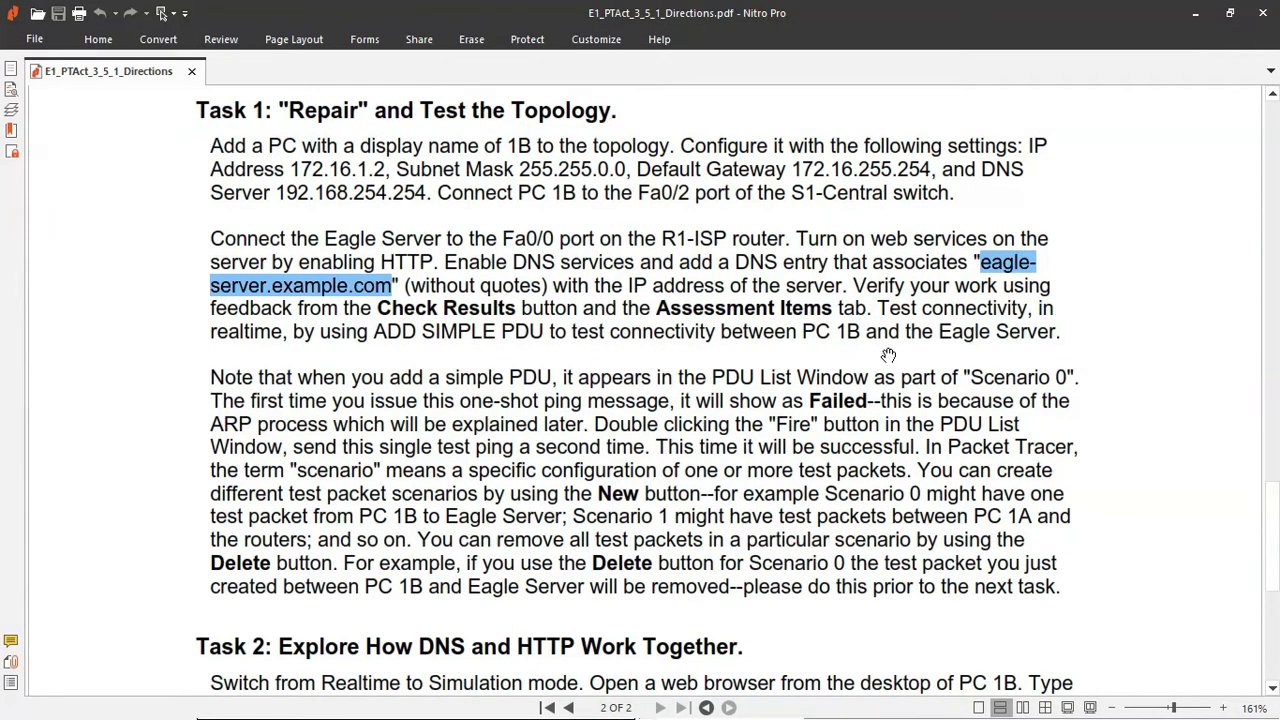
pyautogui.hotkey('alt', 'Tab')
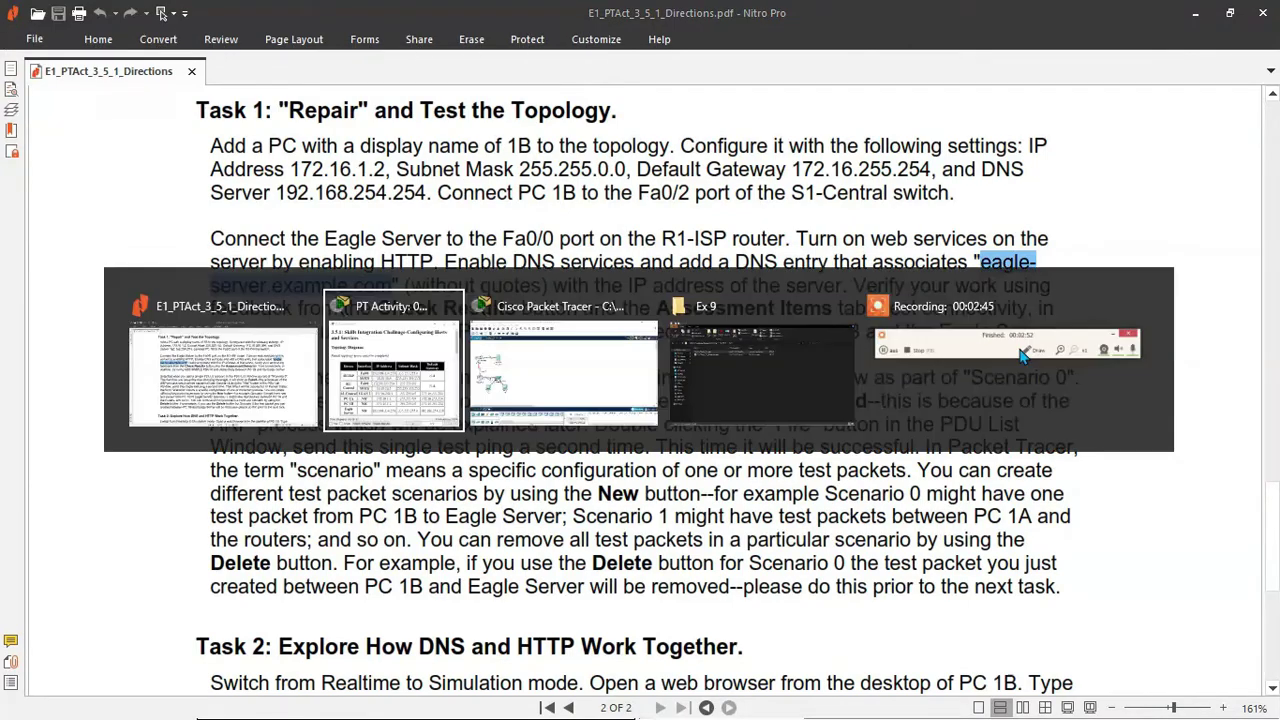
pyautogui.hotkey('alt', 'Tab')
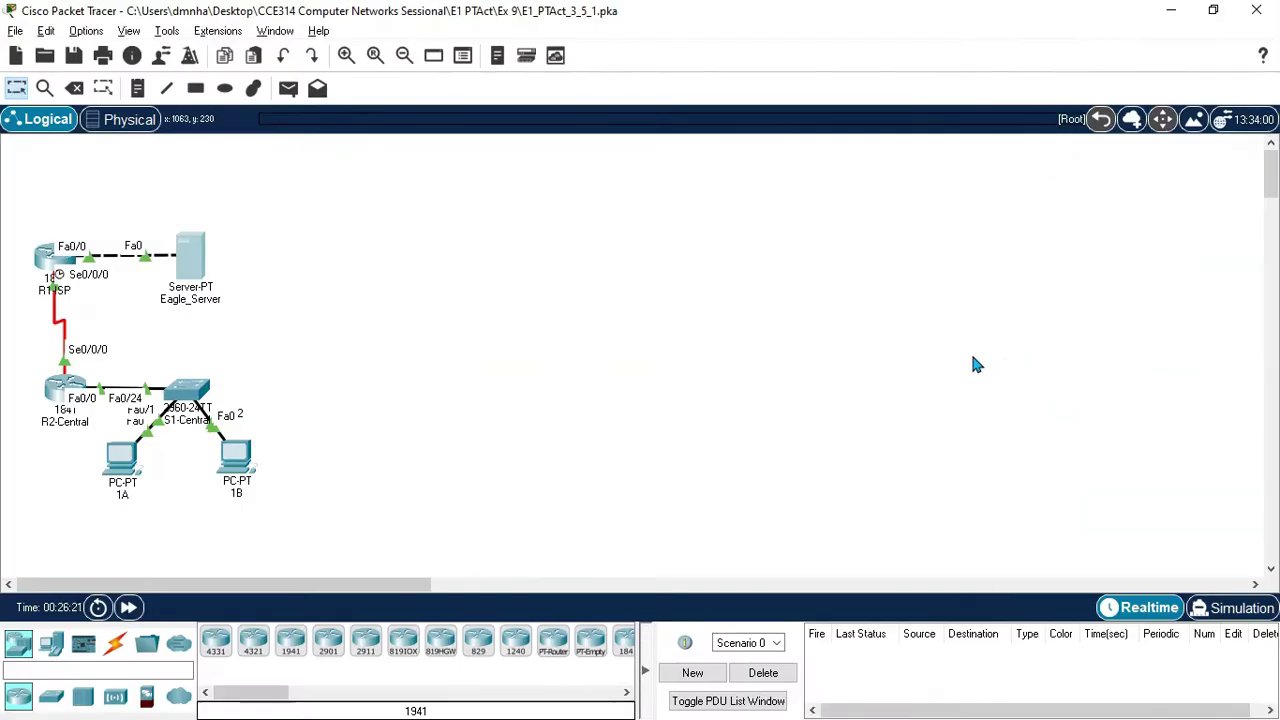
pyautogui.click(289, 92)
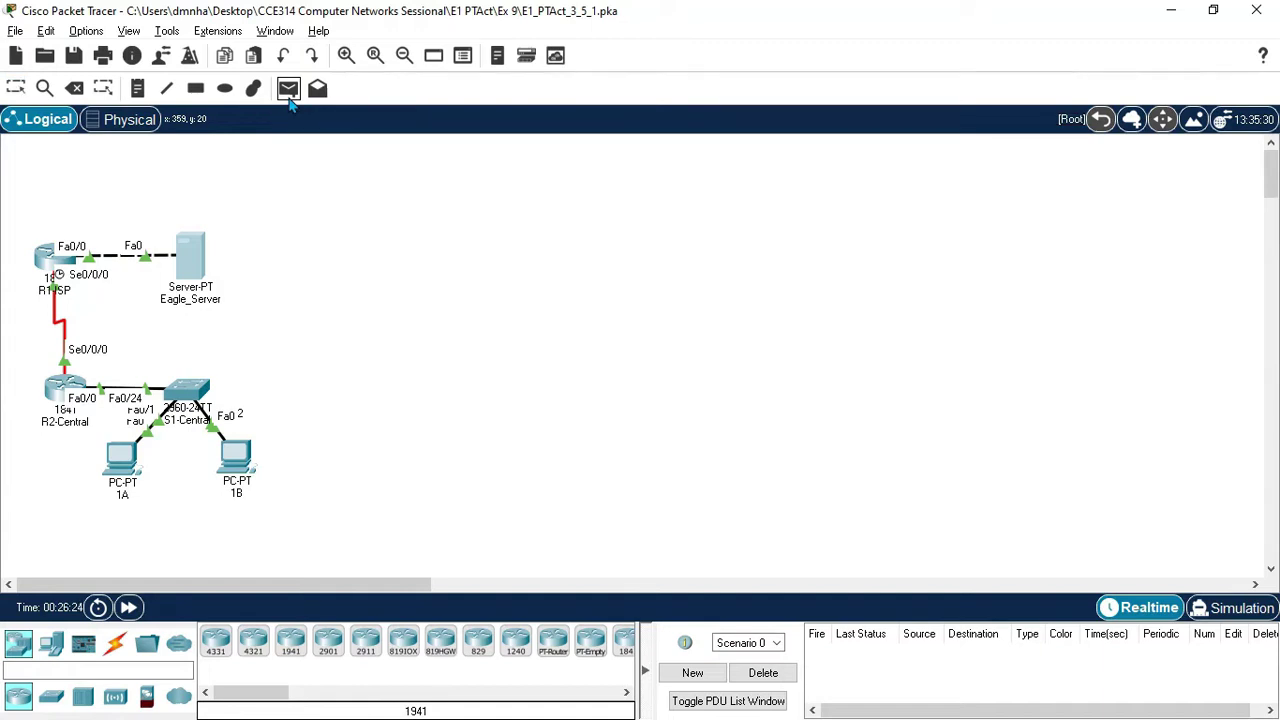
pyautogui.click(238, 455)
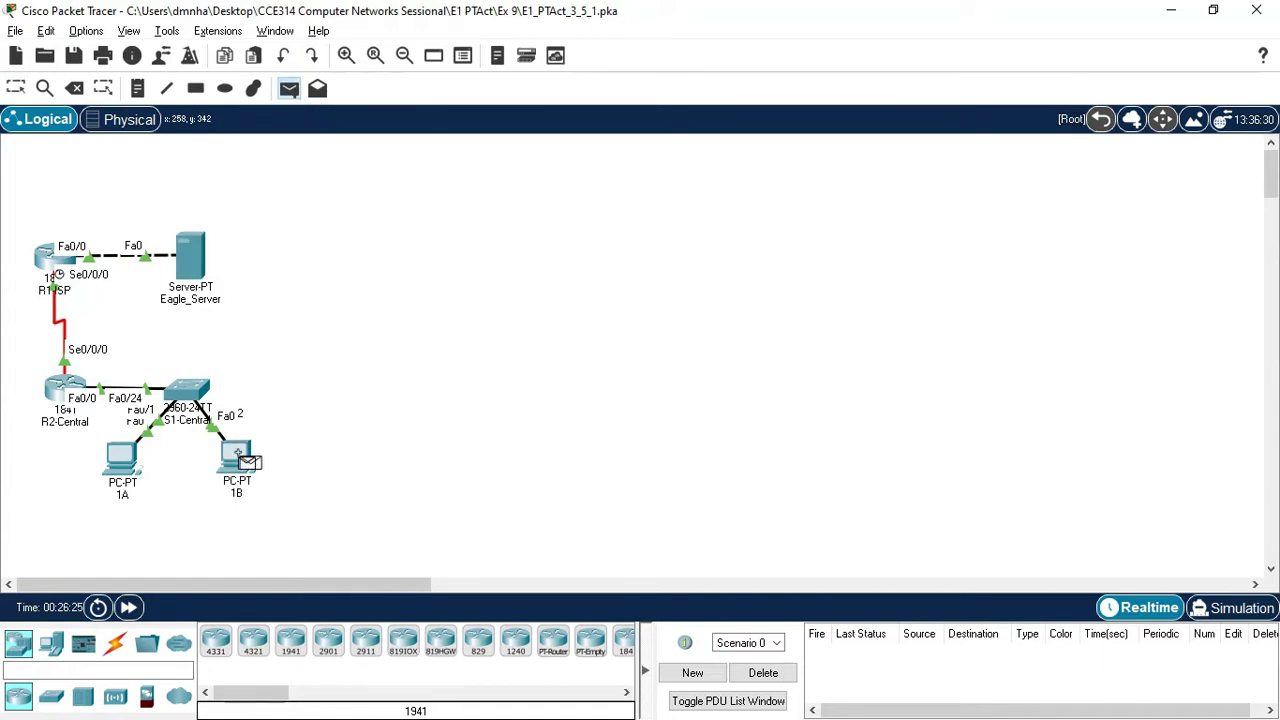
pyautogui.click(195, 262)
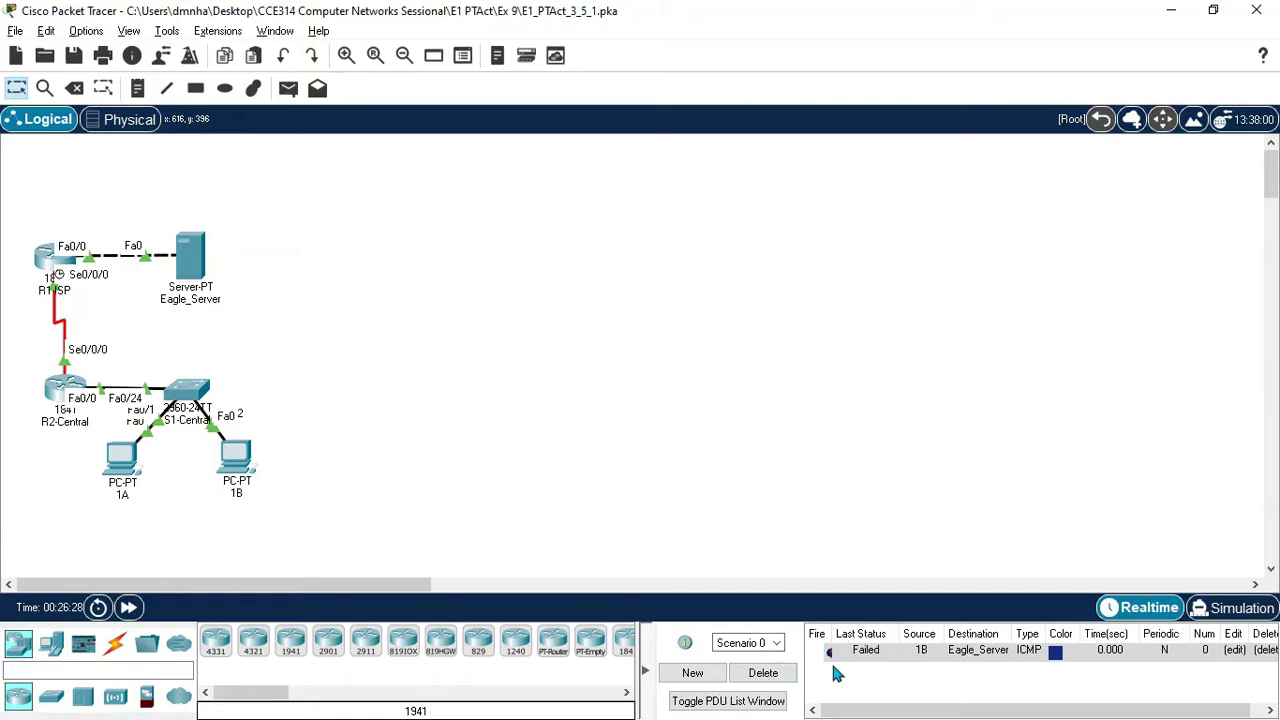
# Following the directions PDF, fire the test packet from PC 1B to the Eagle Server a second time.
pyautogui.hotkey('alt', 'Tab')
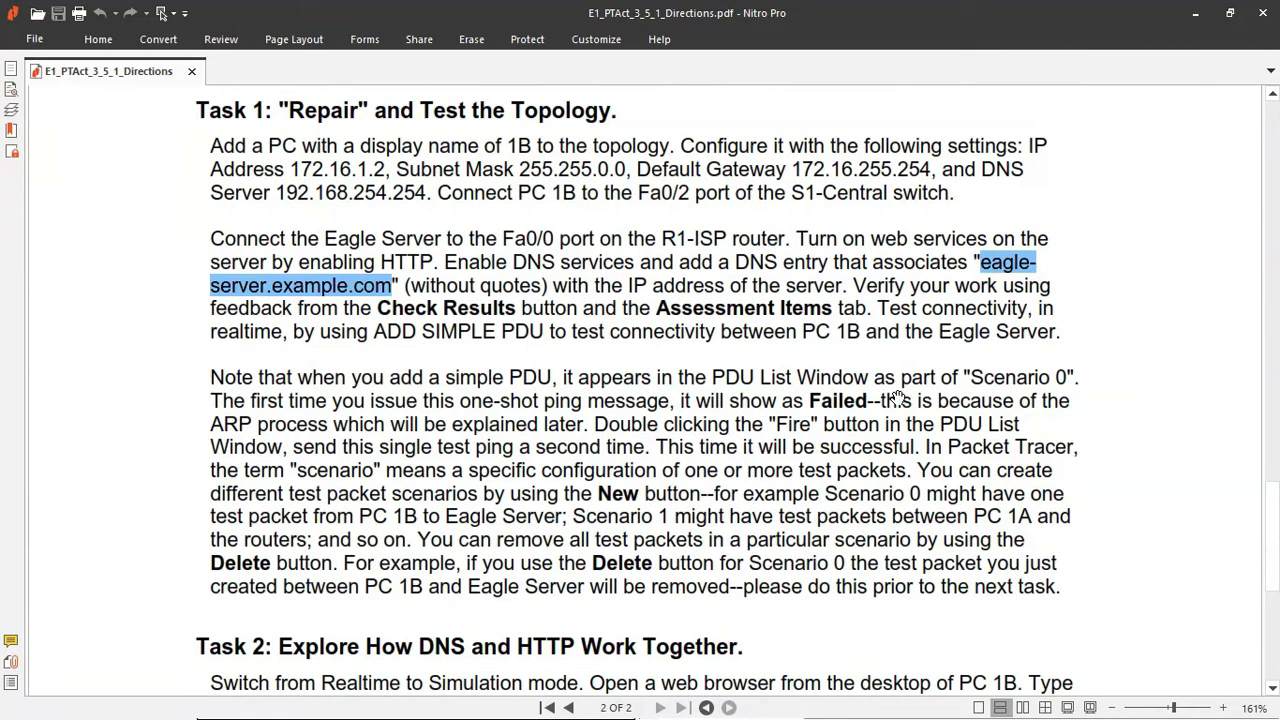
pyautogui.hotkey('alt', 'Tab')
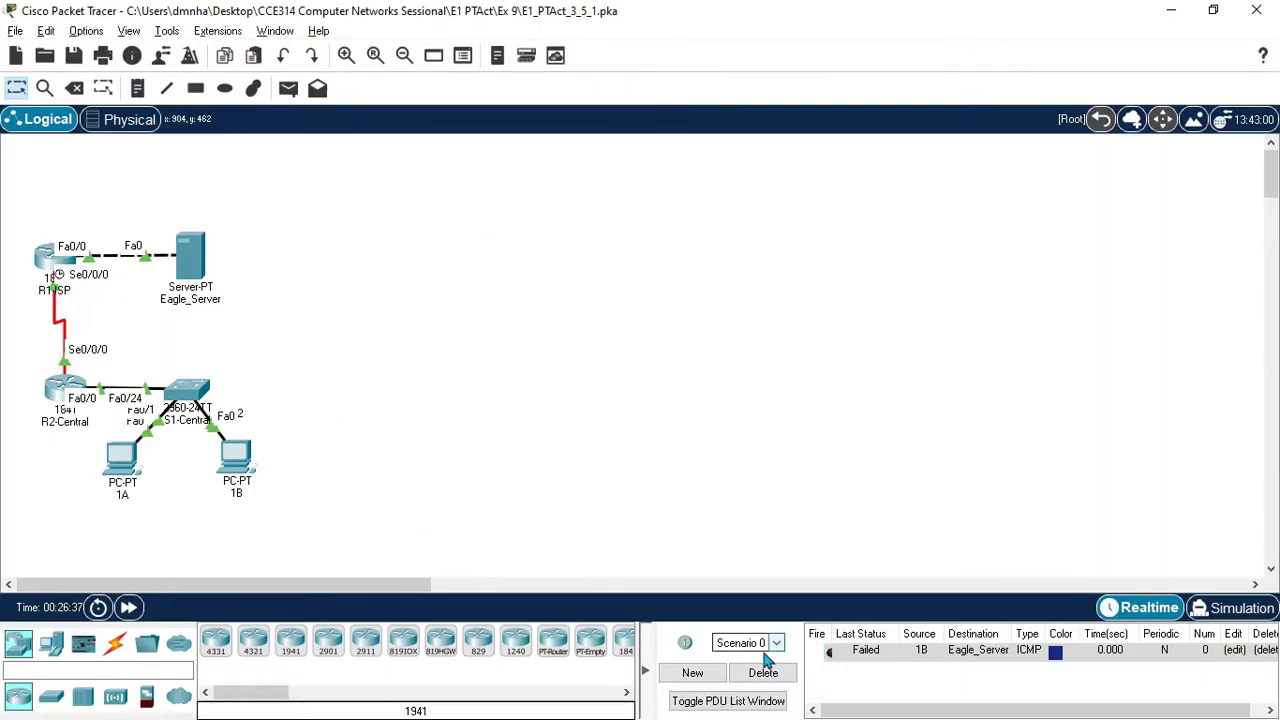
pyautogui.click(845, 653)
pyautogui.hotkey('alt', 'Tab')
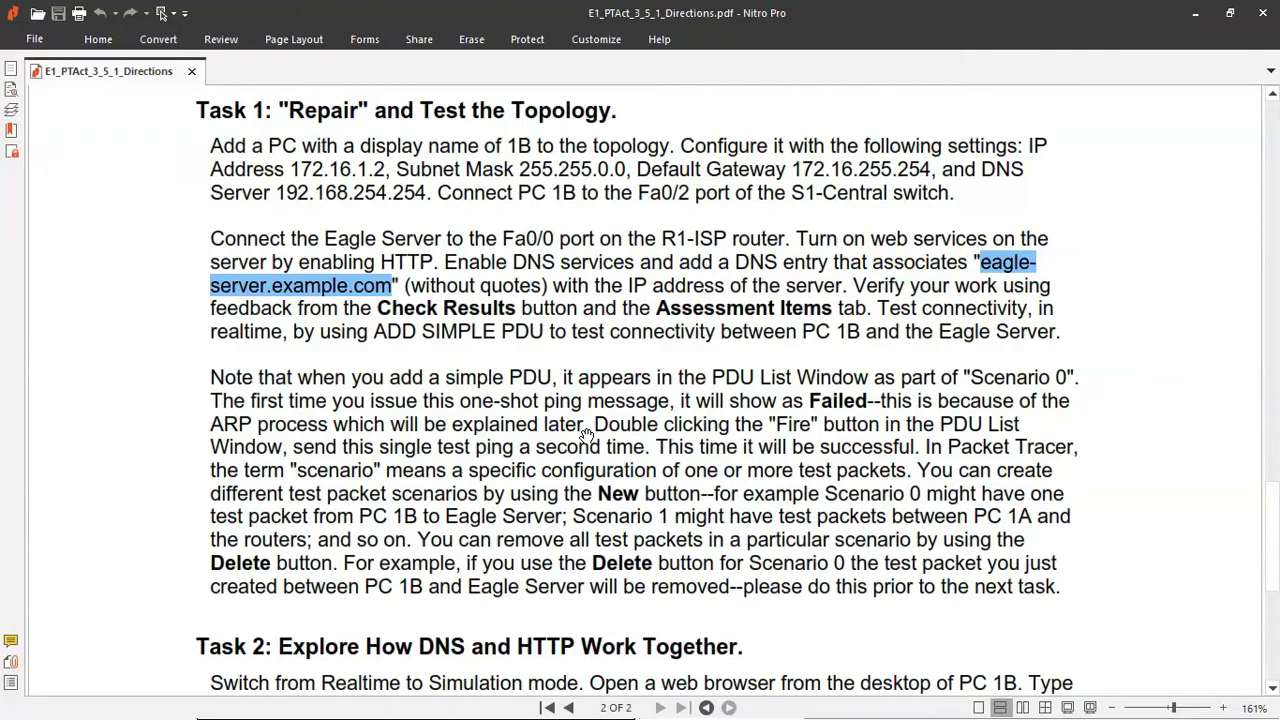
pyautogui.hotkey('alt', 'Tab')
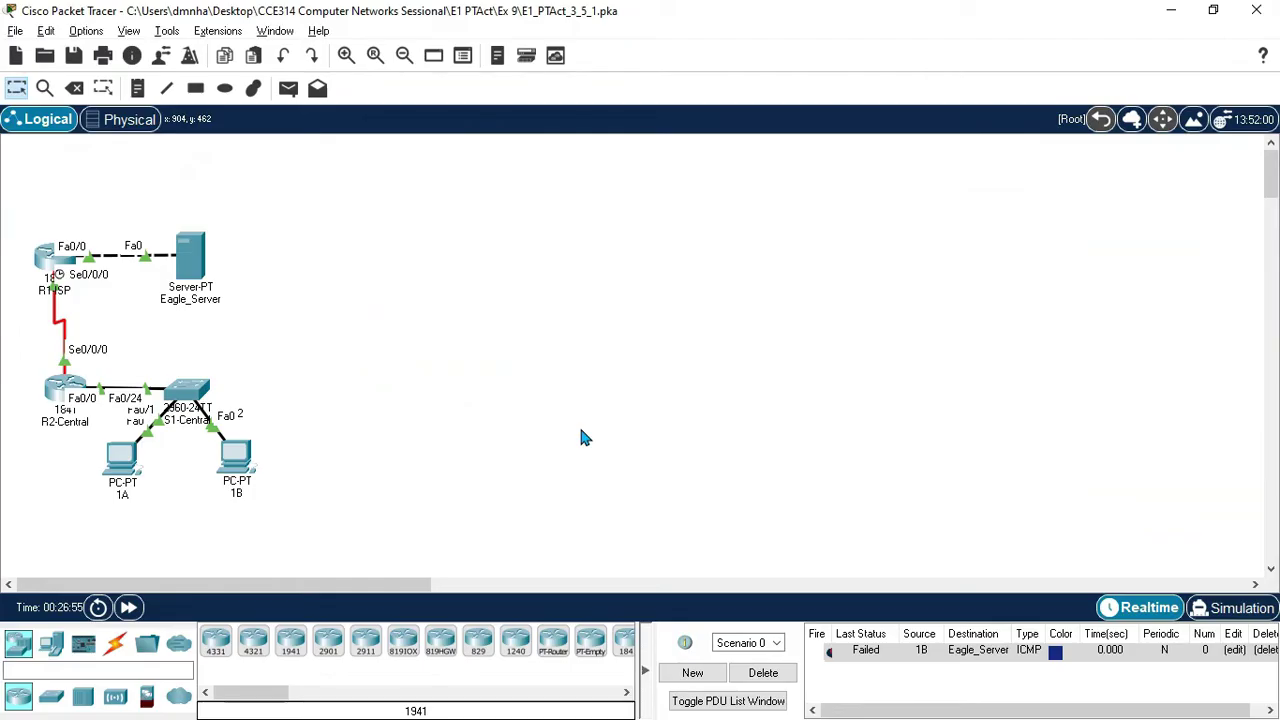
pyautogui.click(866, 656)
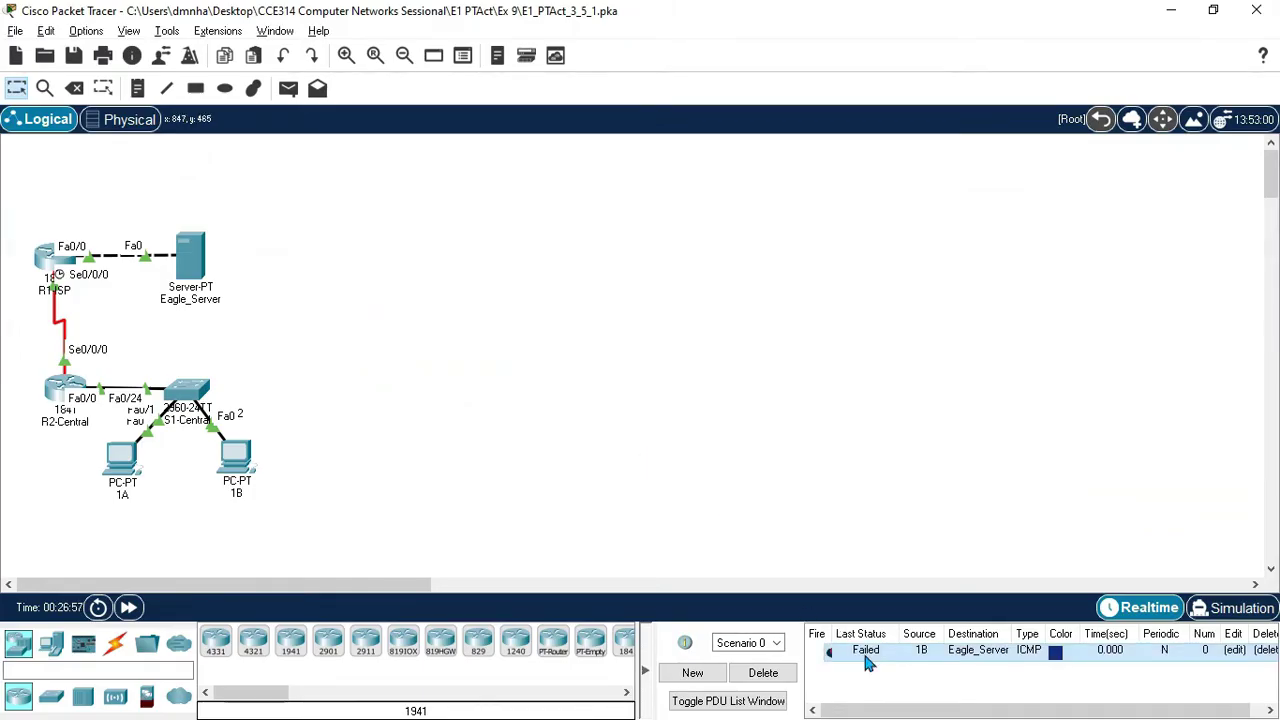
pyautogui.hotkey('alt', 'Tab')
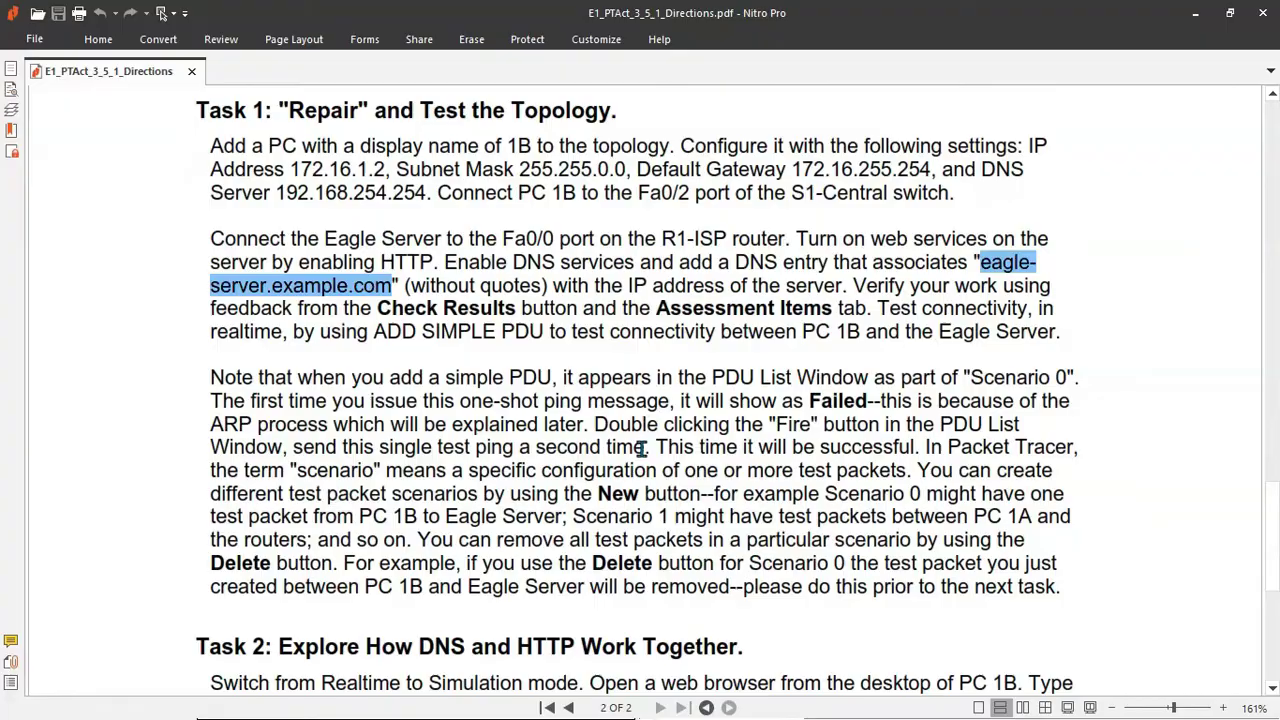
pyautogui.hotkey('alt', 'Tab')
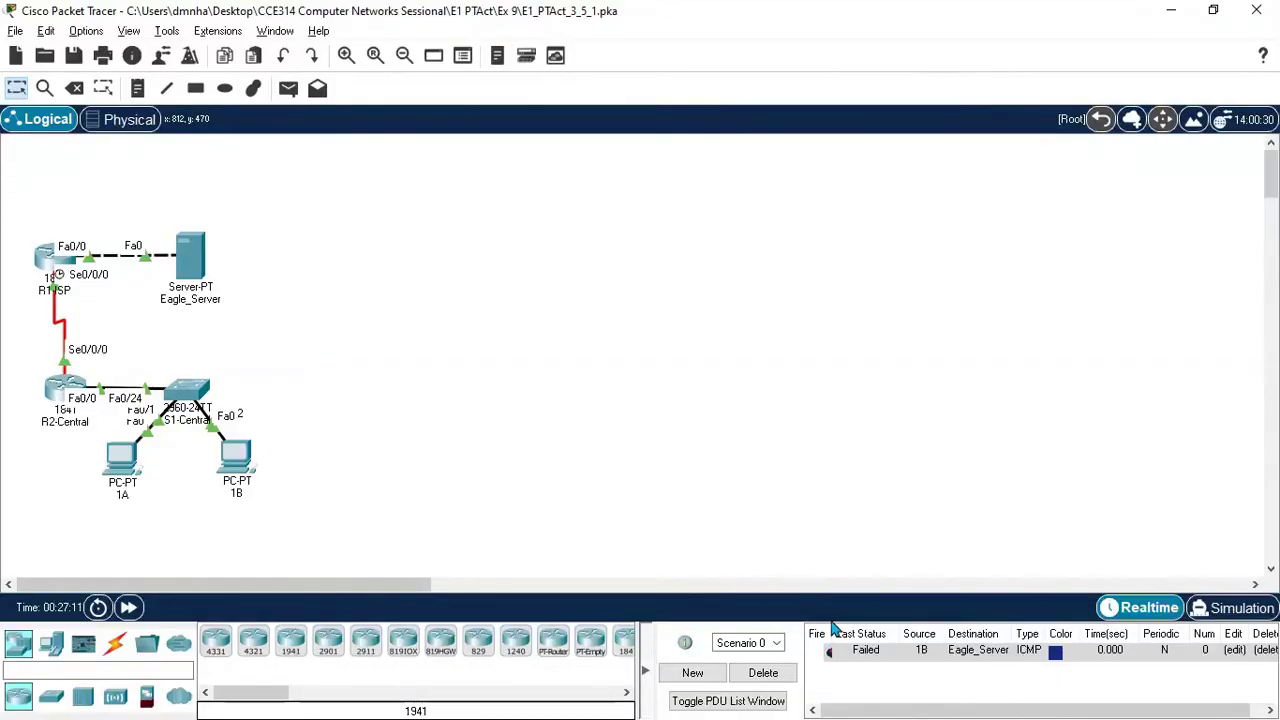
pyautogui.click(834, 650)
pyautogui.moveTo(829, 633); pyautogui.dragTo(842, 643)
pyautogui.click(835, 651)
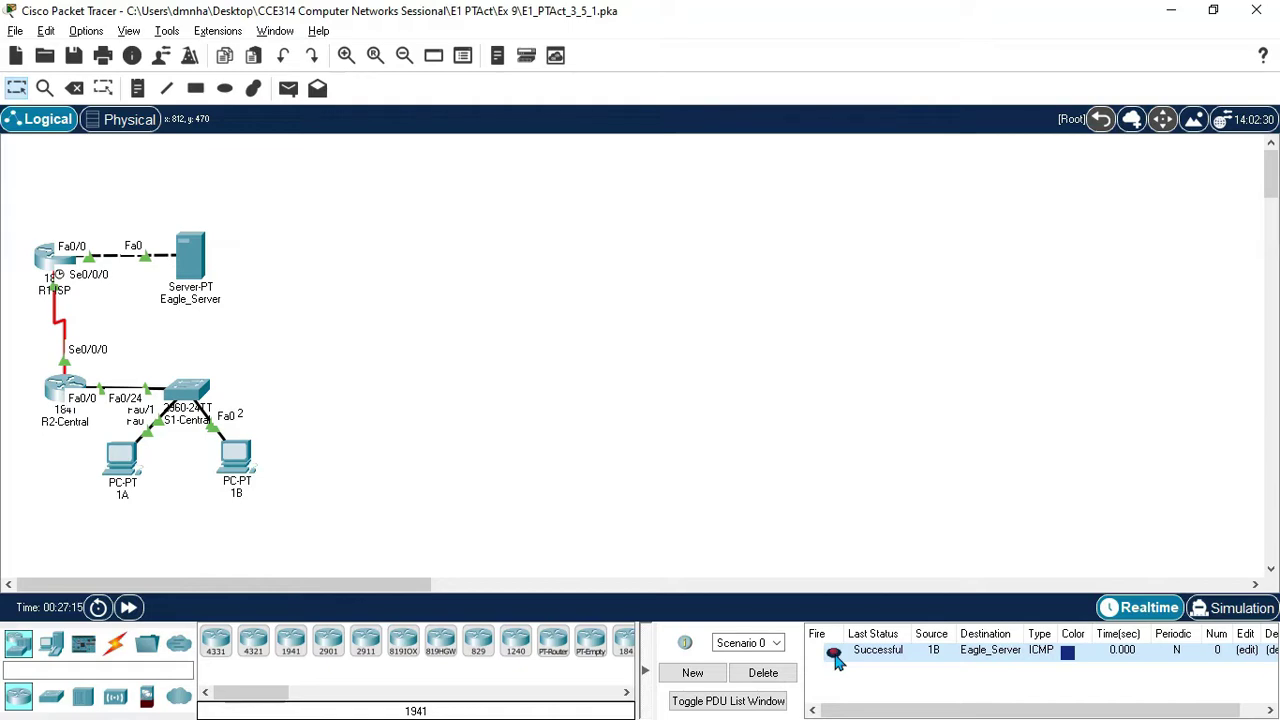
# Create a new PDU scenario as the directions describe and send a simple PDU from PC 1A to R2-Central.
pyautogui.hotkey('alt', 'Tab')
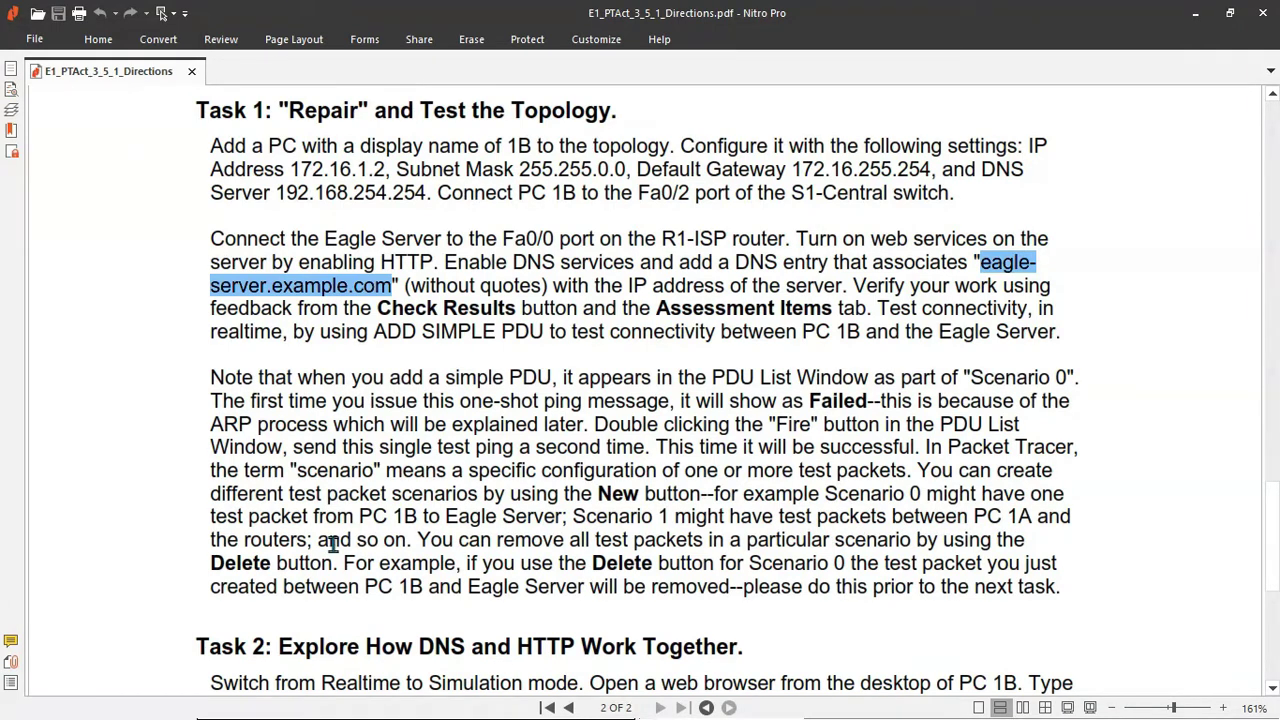
pyautogui.hotkey('alt', 'Tab')
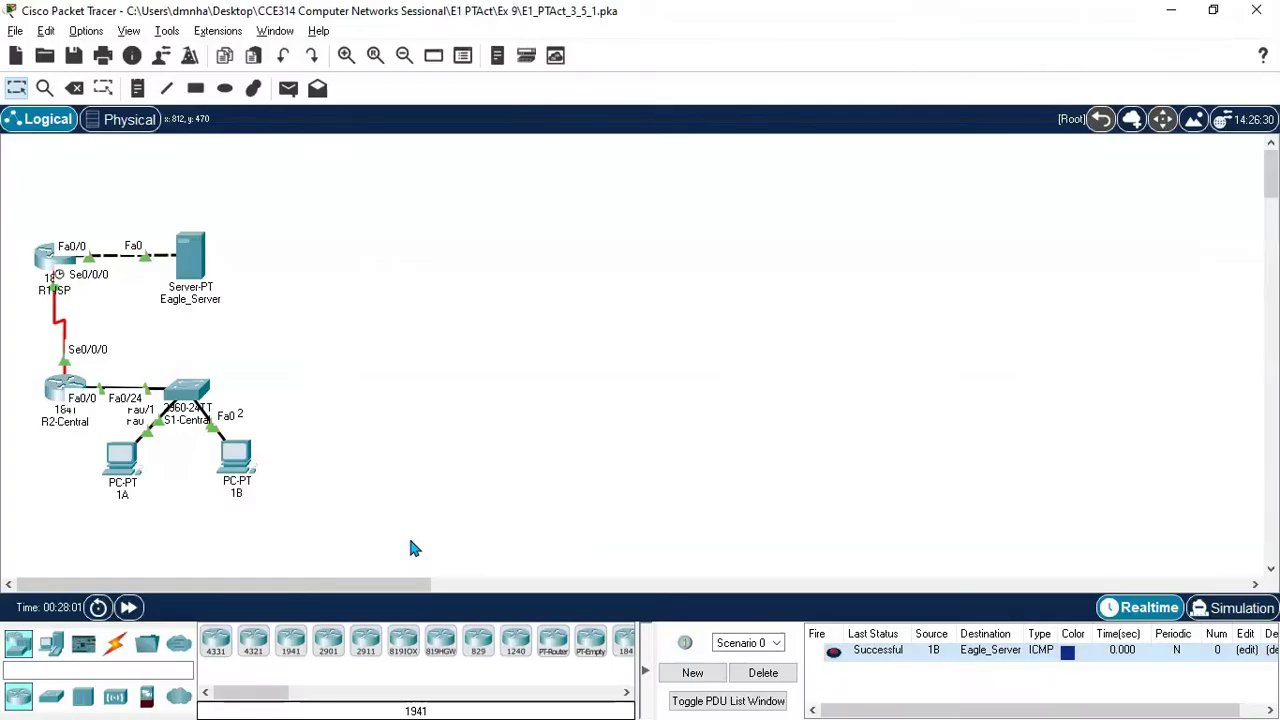
pyautogui.click(690, 675)
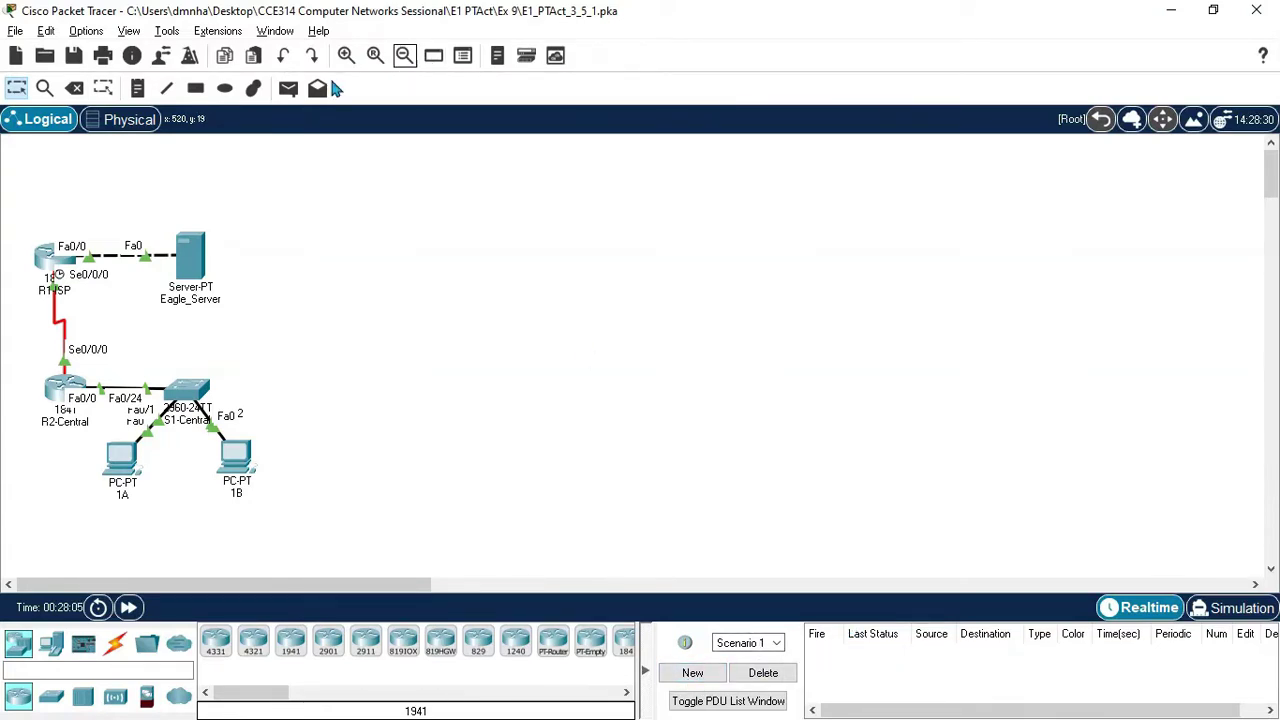
pyautogui.click(289, 92)
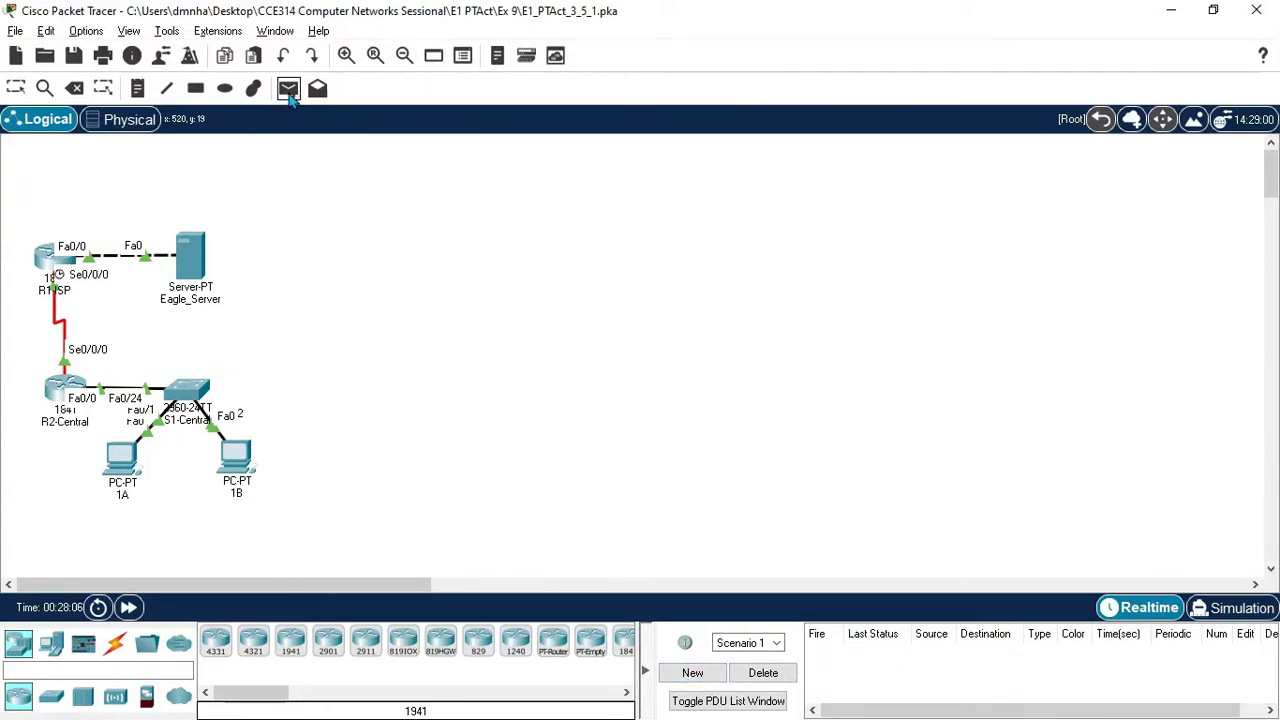
pyautogui.click(123, 462)
pyautogui.click(63, 405)
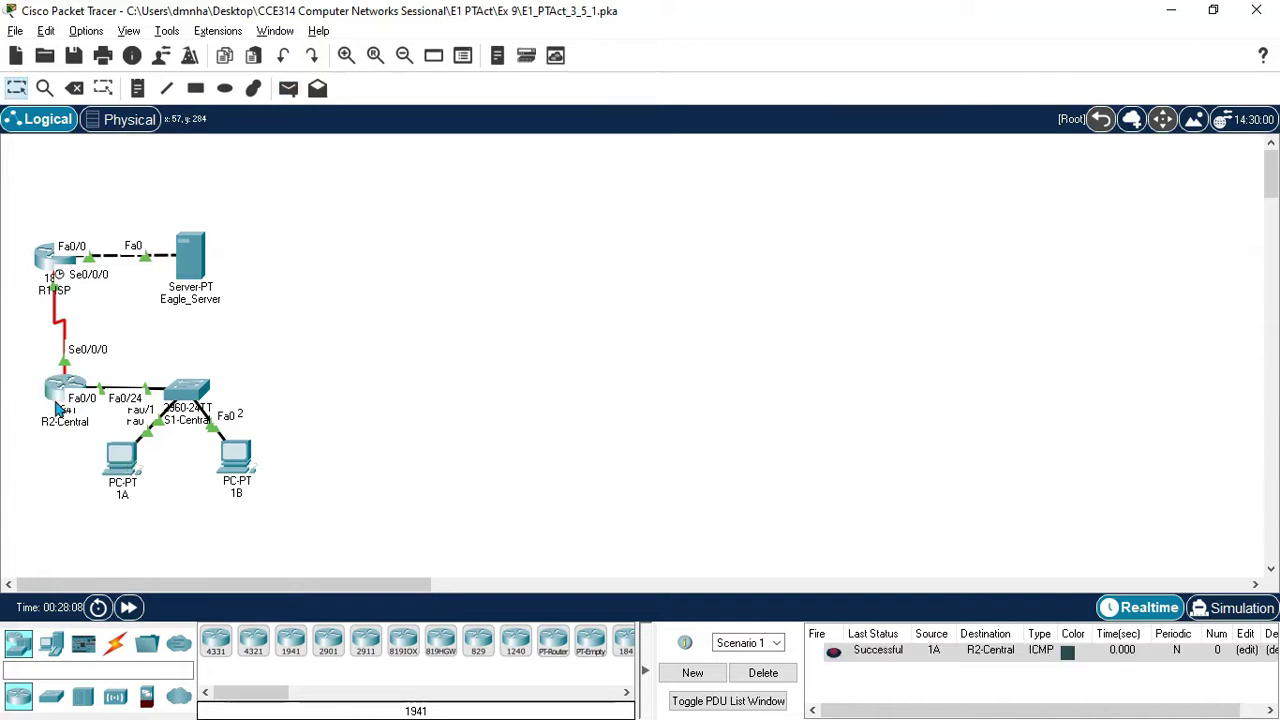
# Send another simple PDU in Scenario 1 from PC 1A to the R1-ISP router.
pyautogui.click(289, 90)
pyautogui.click(123, 460)
pyautogui.click(50, 258)
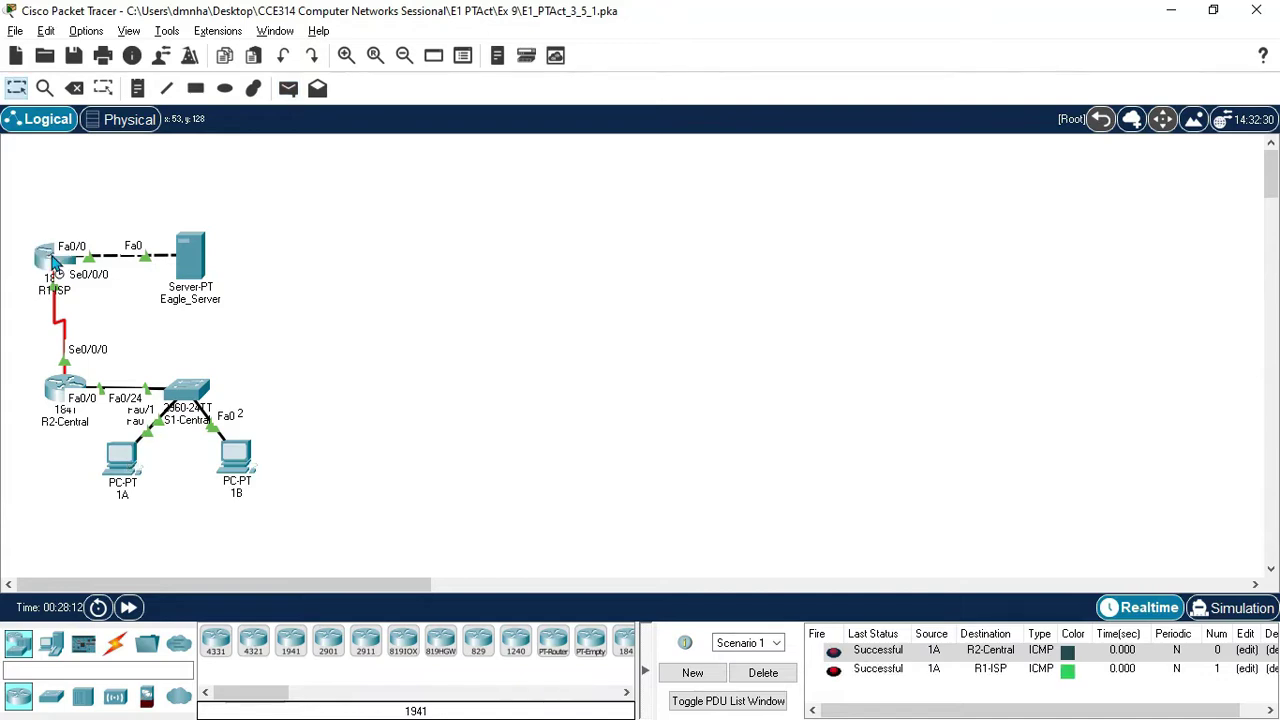
# Consult the directions PDF on removing test packets and delete Scenario 1 with its packets.
pyautogui.hotkey('alt', 'Tab')
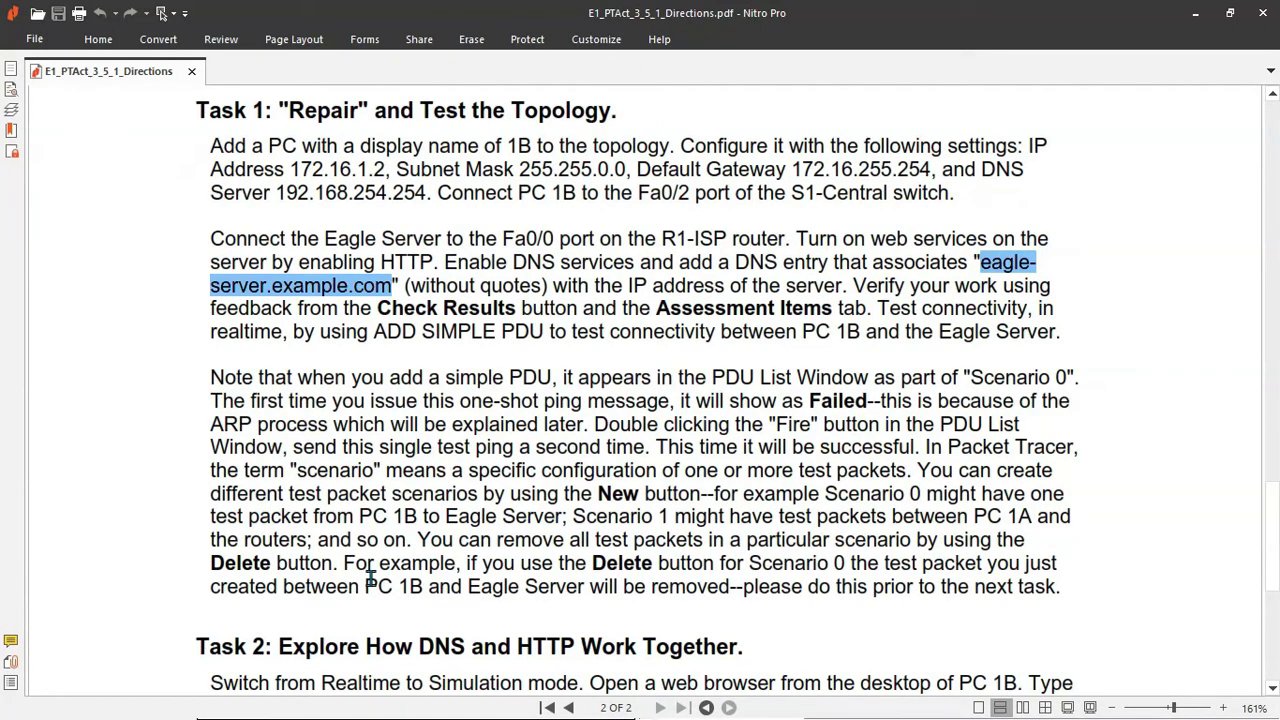
pyautogui.hotkey('alt', 'Tab')
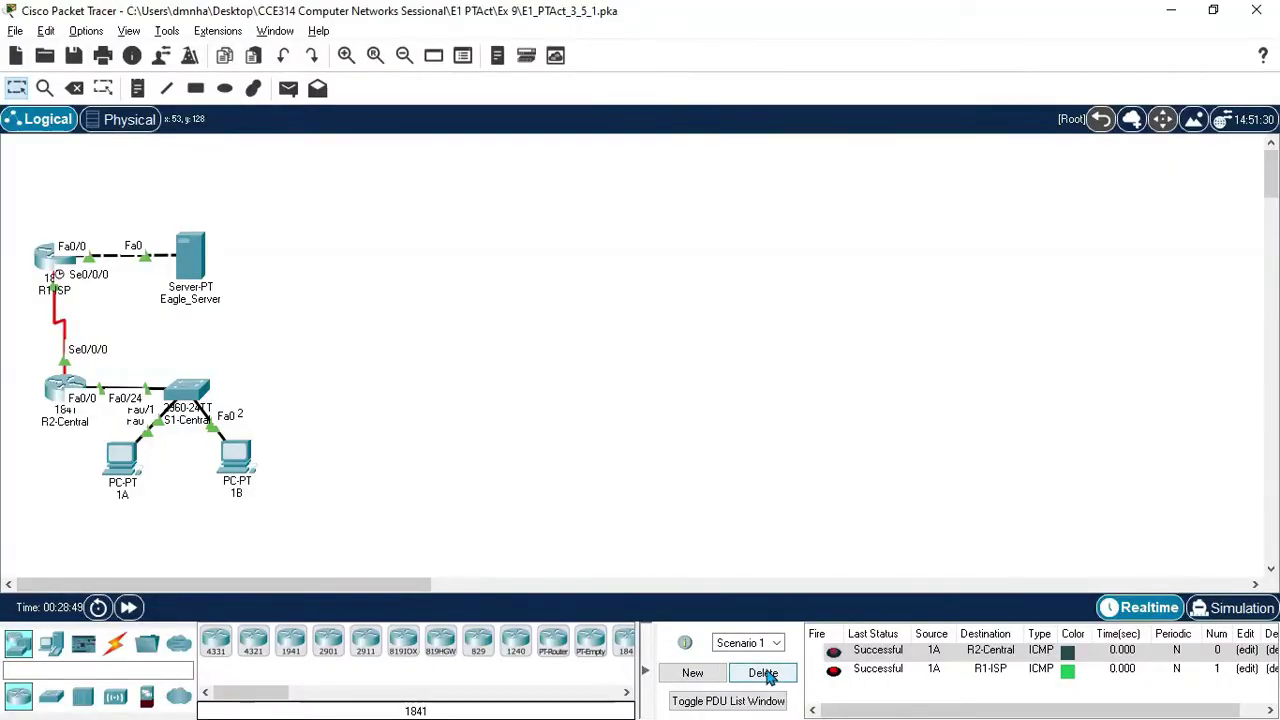
pyautogui.click(765, 674)
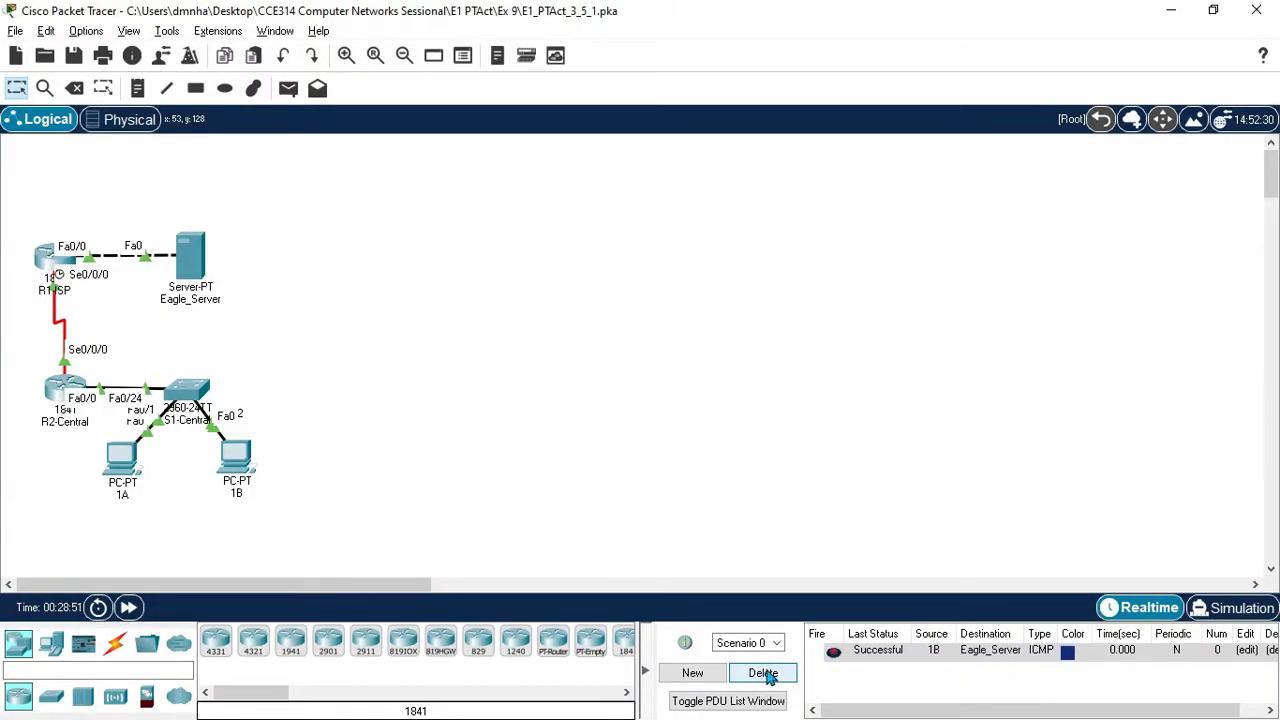
# Consult the directions PDF on clearing test packets and delete Scenario 0's test packet between PC 1B and the Eagle Server.
pyautogui.hotkey('alt', 'Tab')
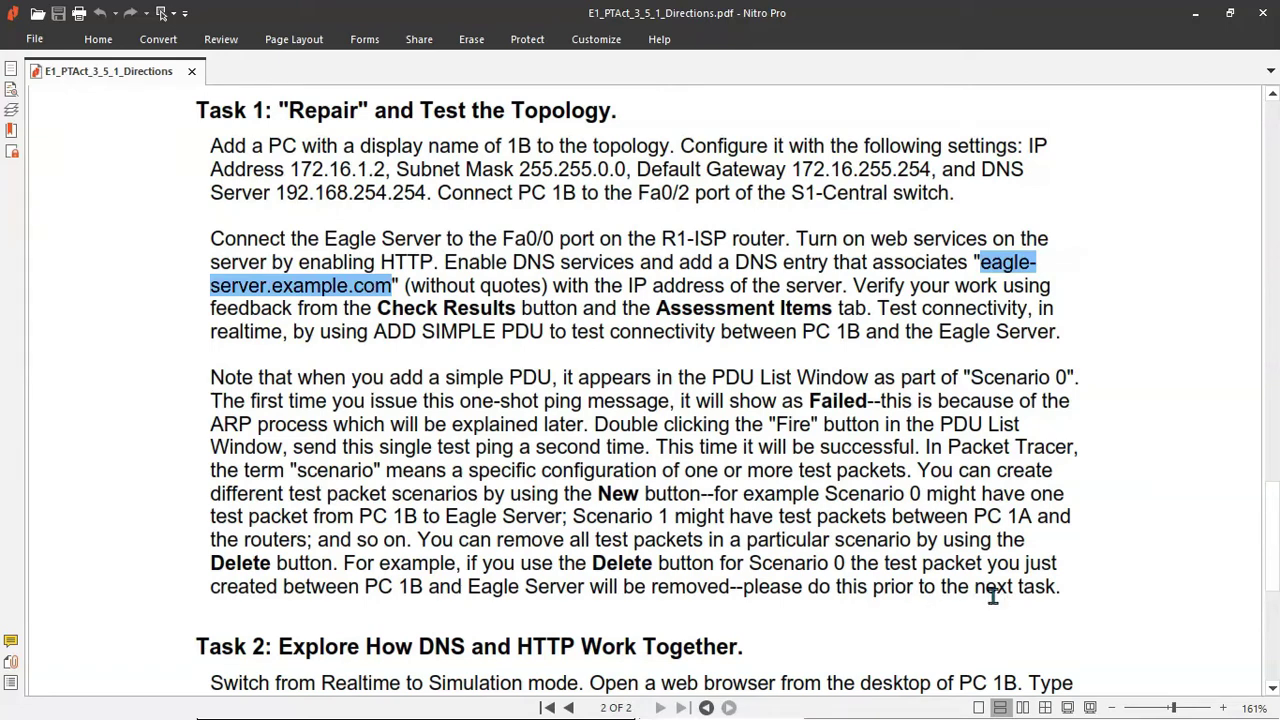
pyautogui.hotkey('alt', 'Tab')
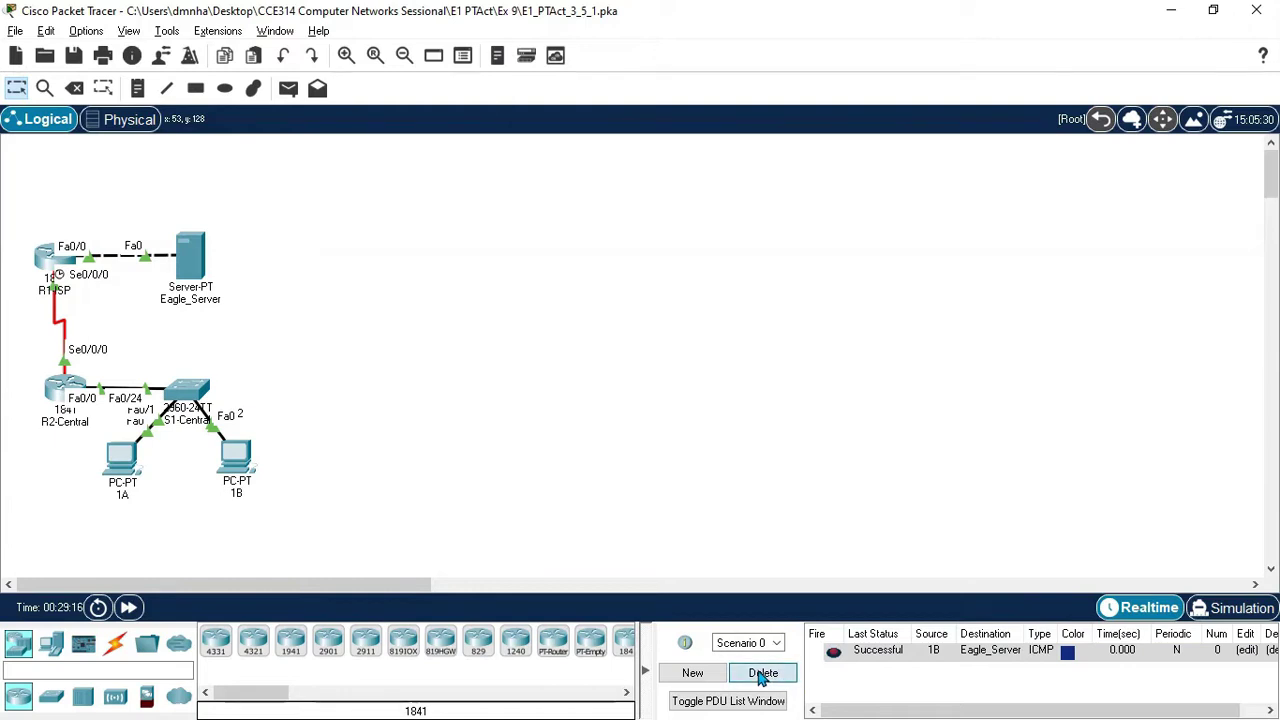
pyautogui.click(762, 674)
# Read the Task 2 instructions in the directions PDF and switch Packet Tracer from Realtime to Simulation mode.
pyautogui.hotkey('alt', 'Tab')
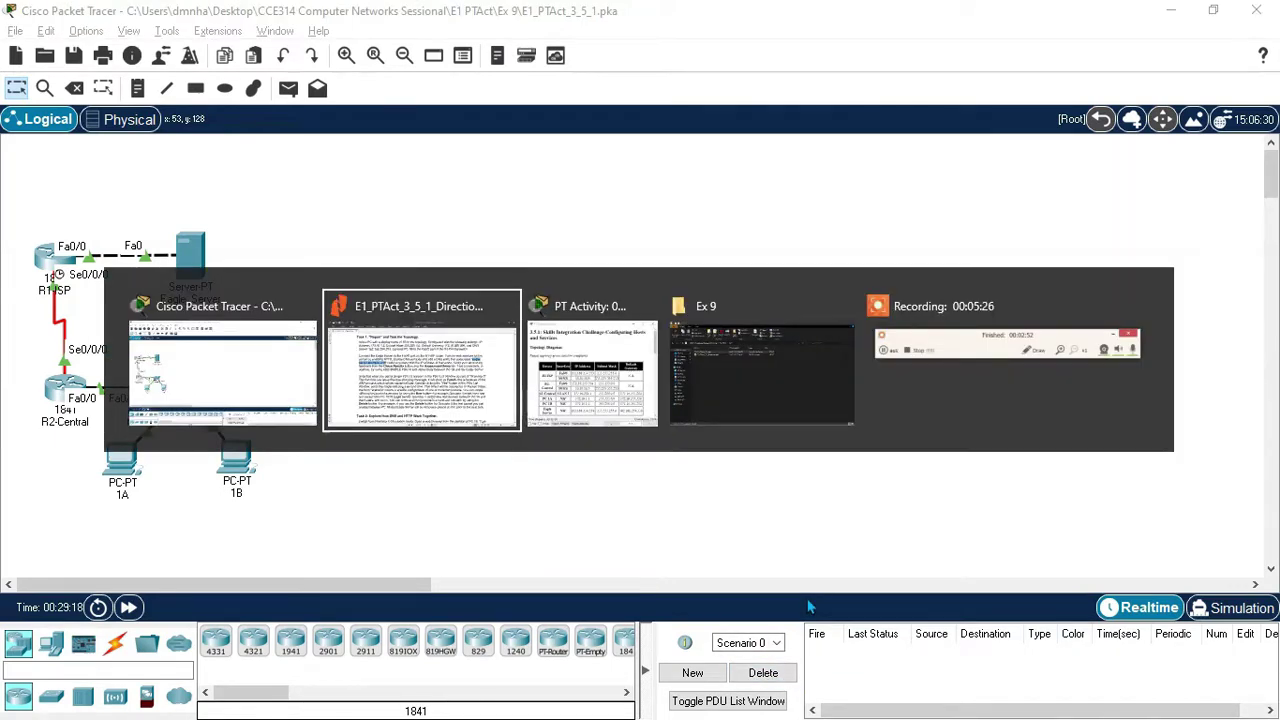
pyautogui.scroll(-8, 806, 597)
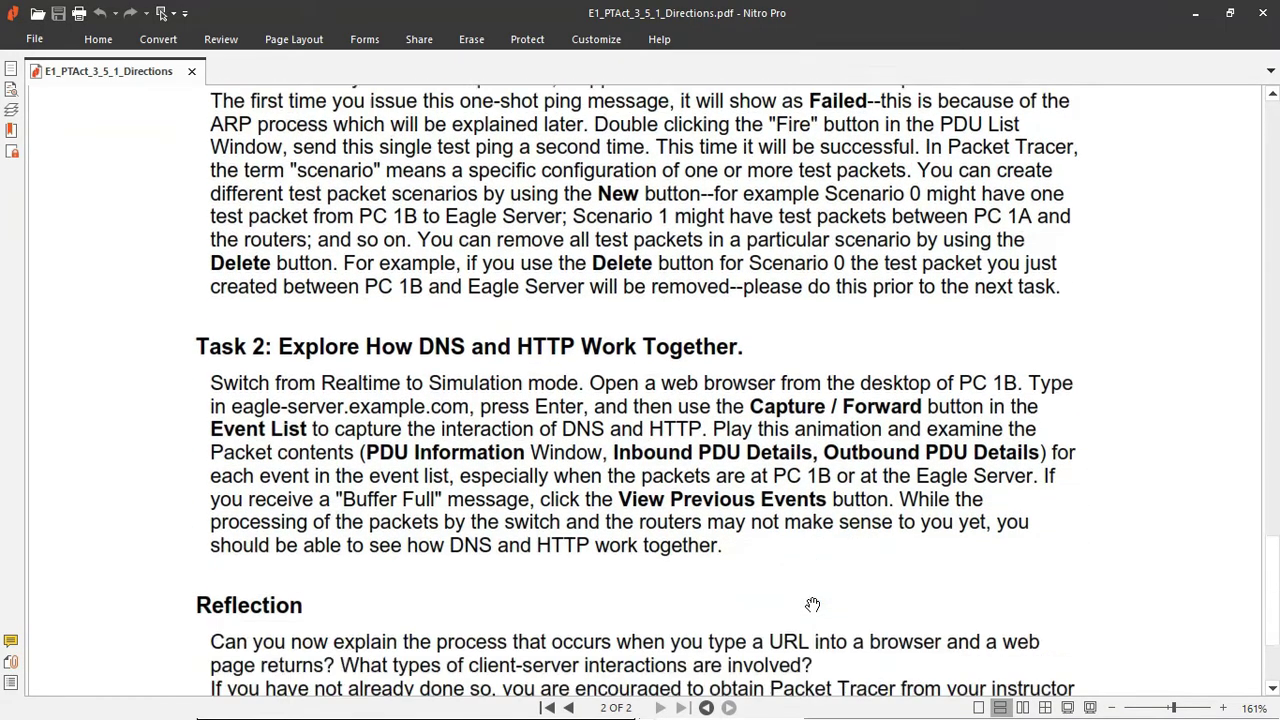
pyautogui.scroll(-3, 812, 600)
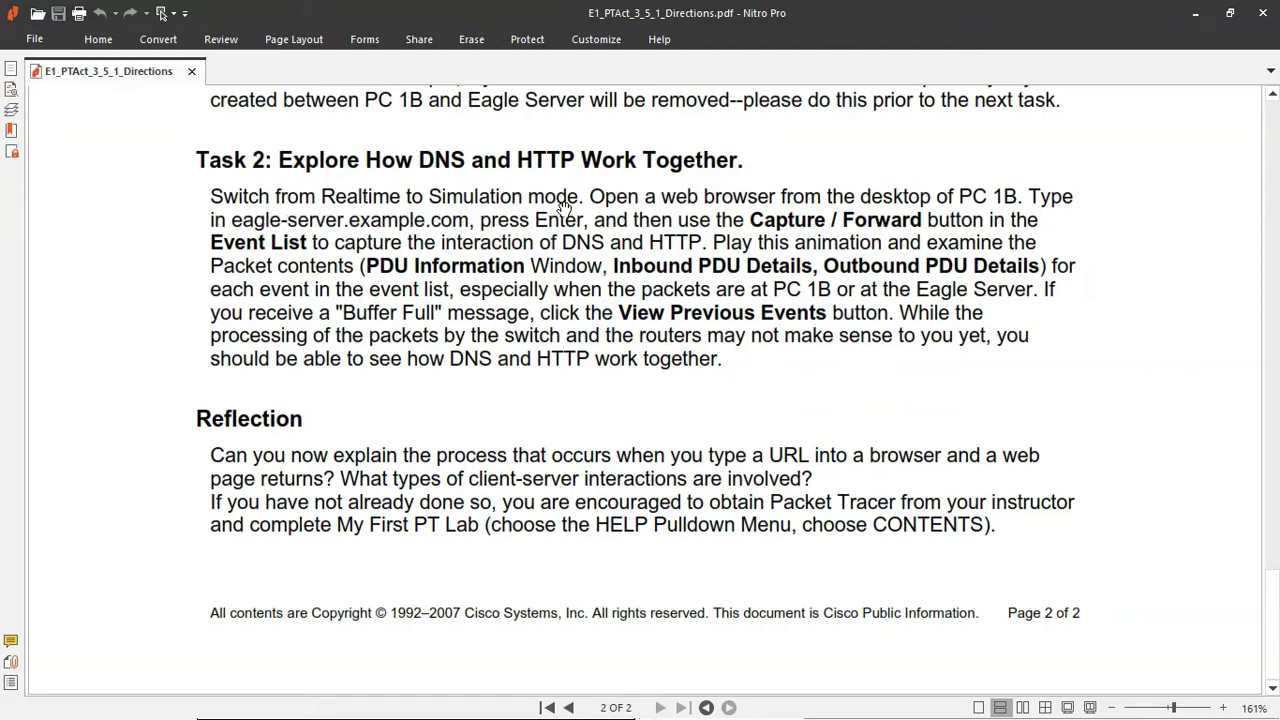
pyautogui.hotkey('alt', 'Tab')
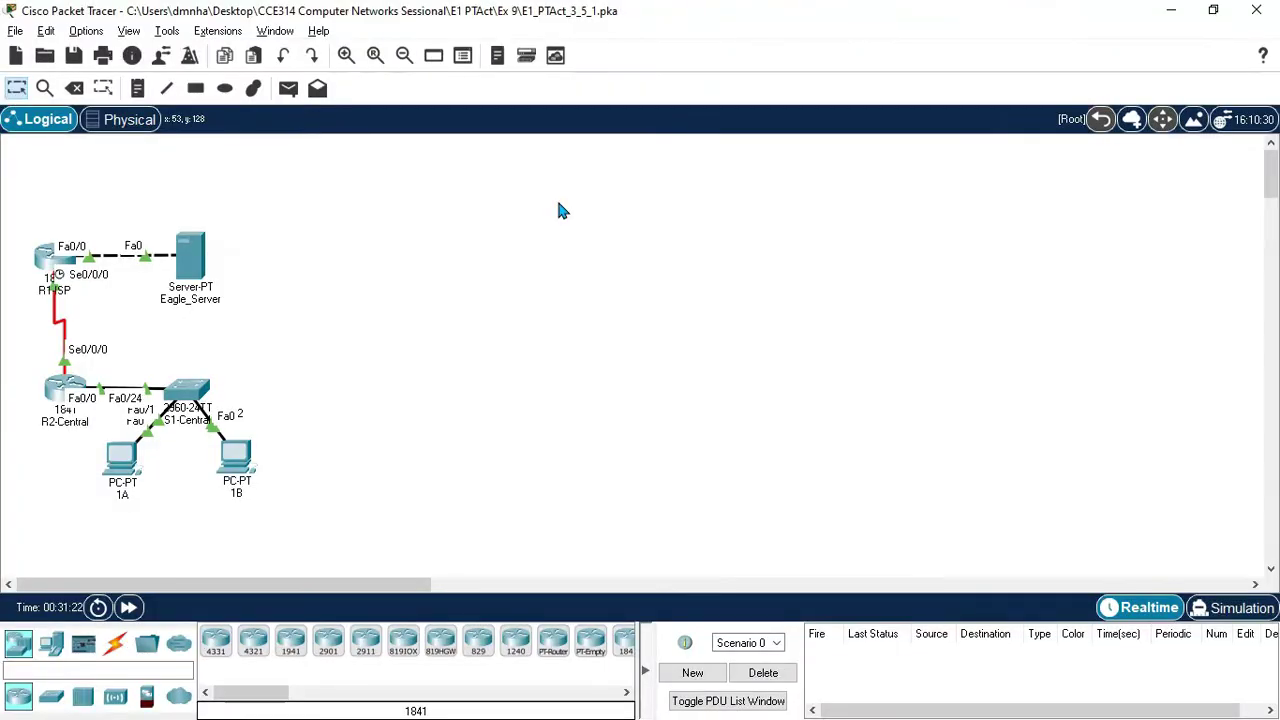
pyautogui.click(1243, 612)
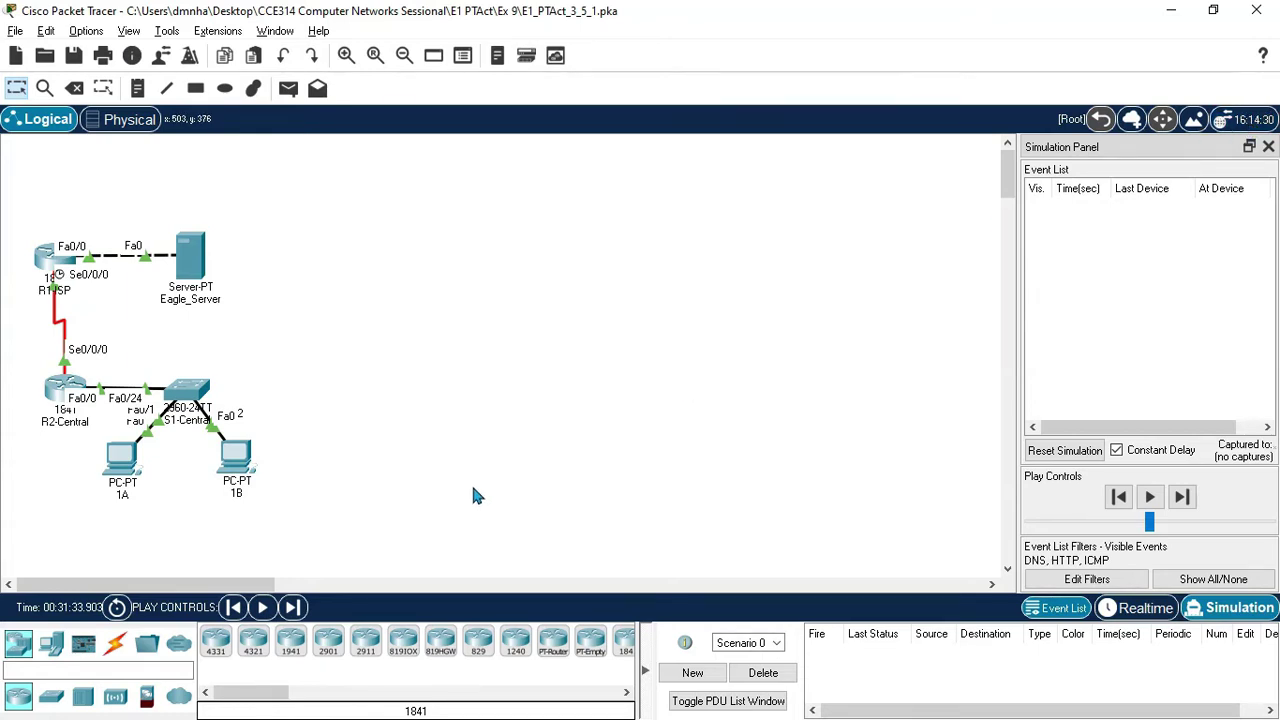
# Check the next instruction in the directions PDF and open the web browser on PC 1B's desktop.
pyautogui.hotkey('alt', 'Tab')
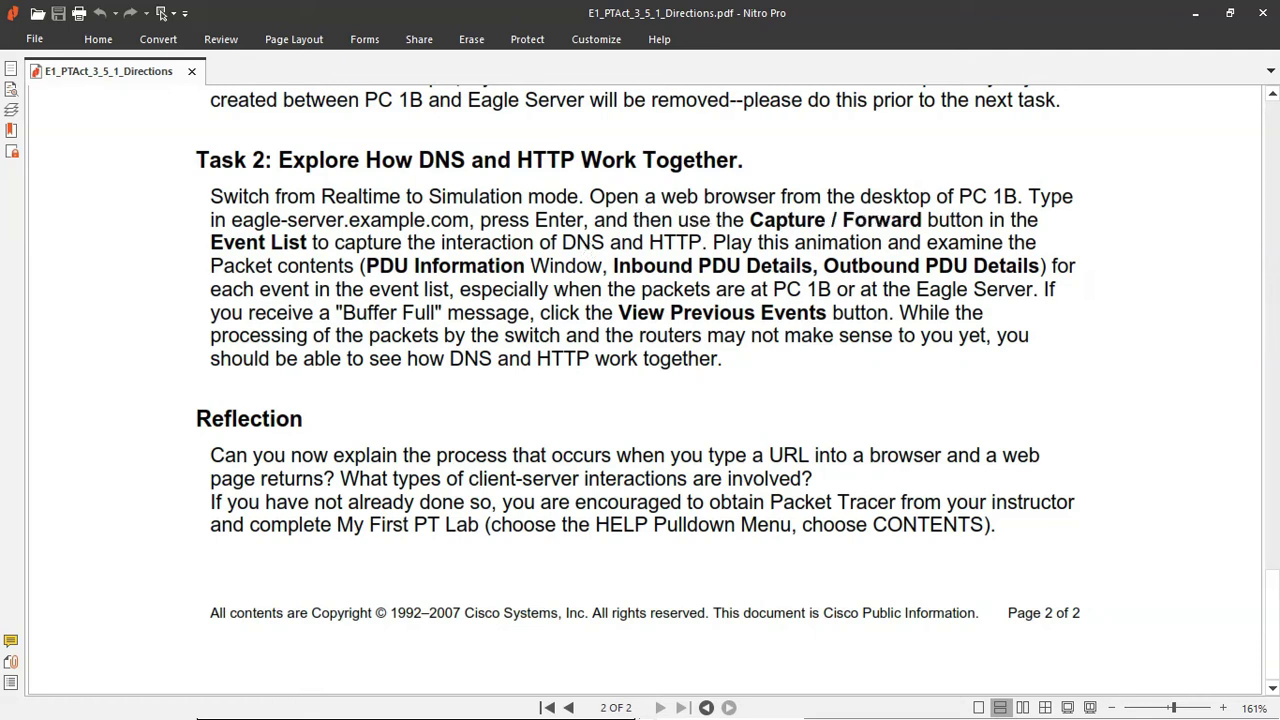
pyautogui.hotkey('alt', 'Tab')
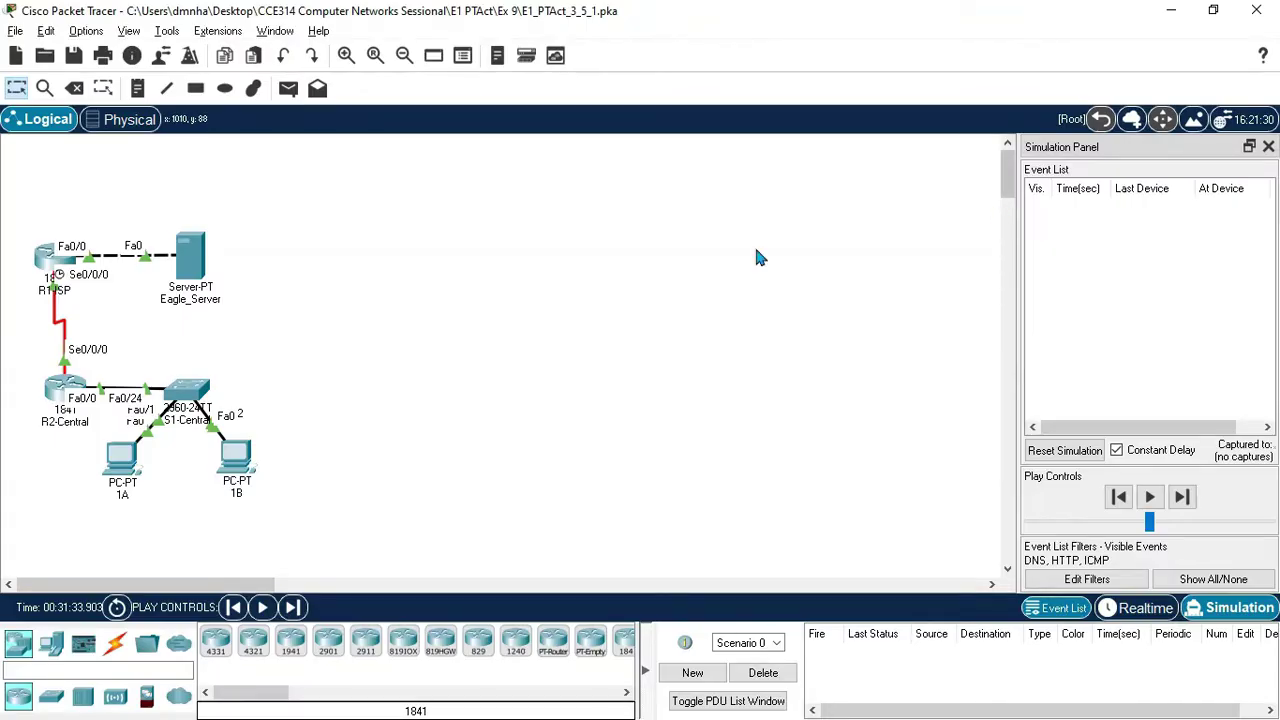
pyautogui.click(238, 458)
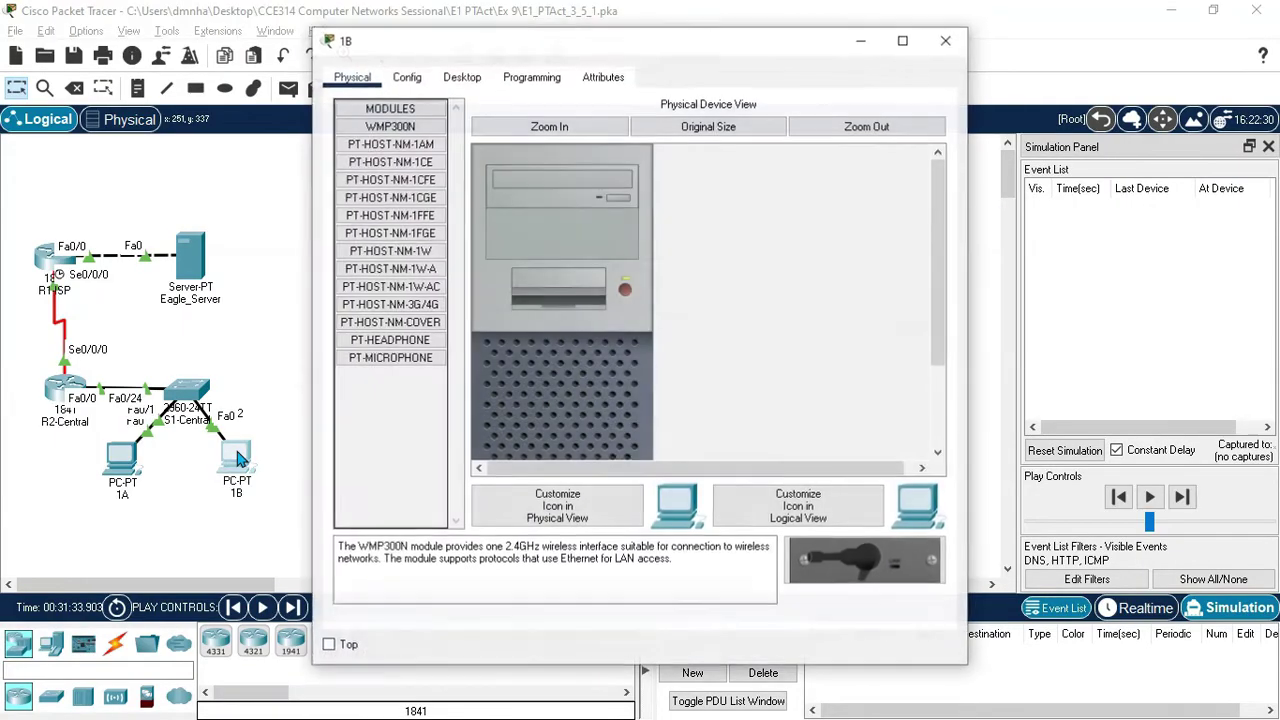
pyautogui.click(460, 78)
pyautogui.click(864, 168)
# Copy eagle-server.example.com from the directions PDF into the URL of PC 1B's web browser and request the page.
pyautogui.hotkey('alt', 'Tab')
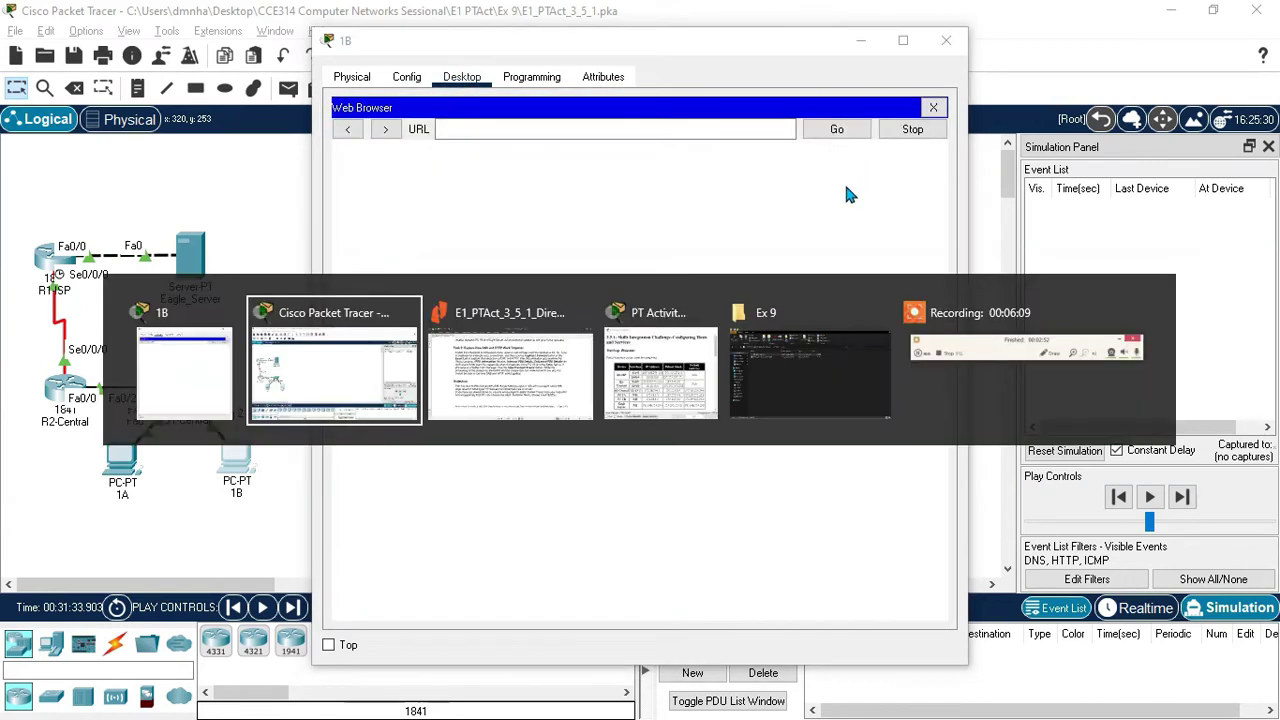
pyautogui.hotkey('alt', 'Tab')
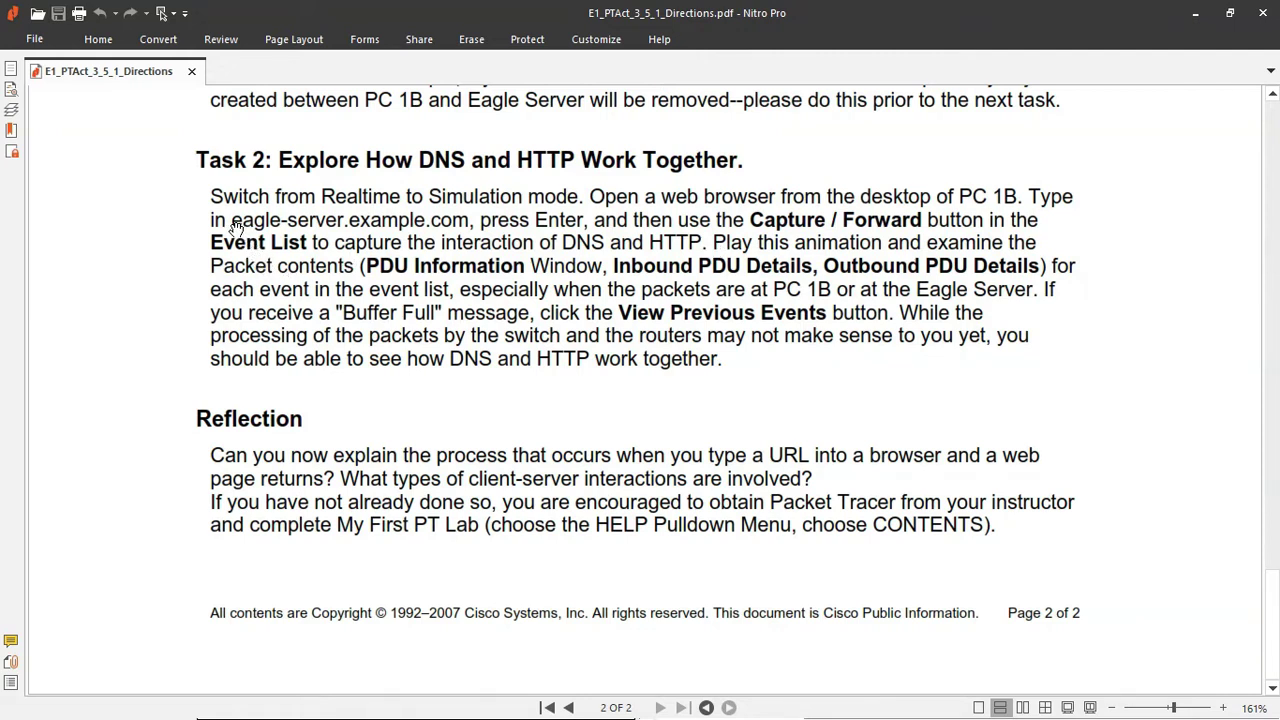
pyautogui.moveTo(229, 222); pyautogui.dragTo(464, 228)
pyautogui.hotkey('ctrl', 'c')
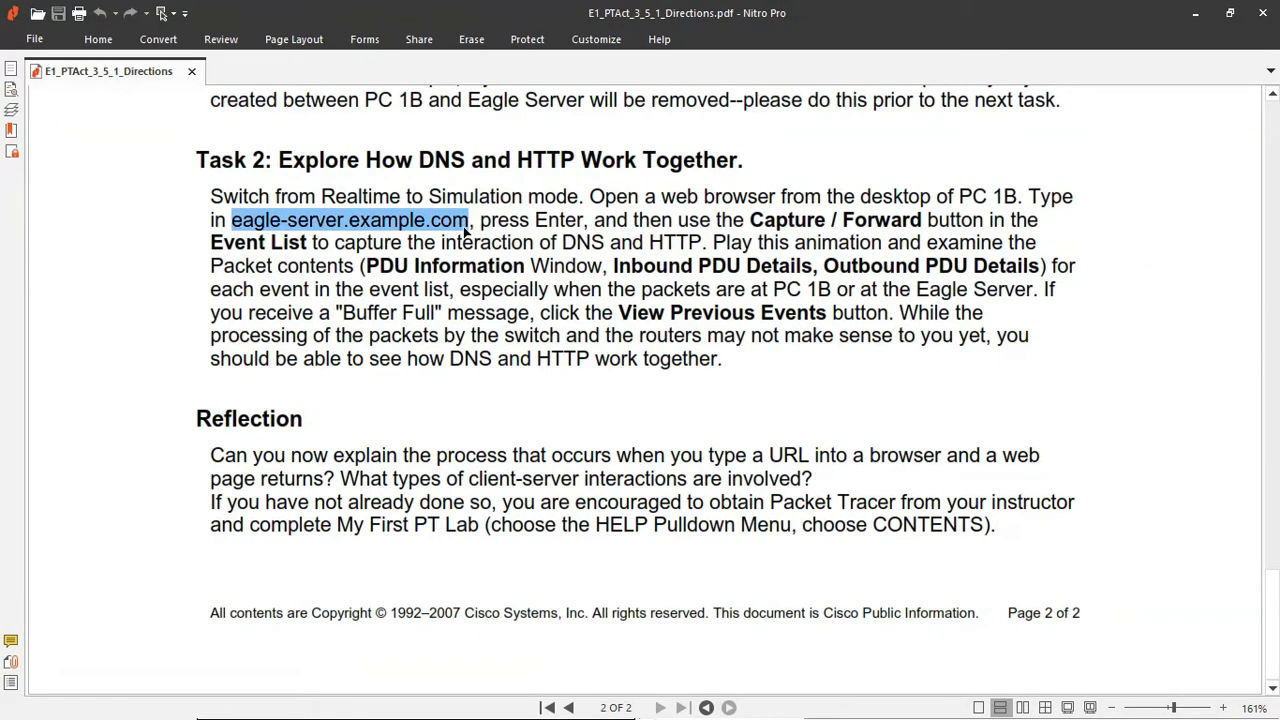
pyautogui.hotkey('alt', 'Tab')
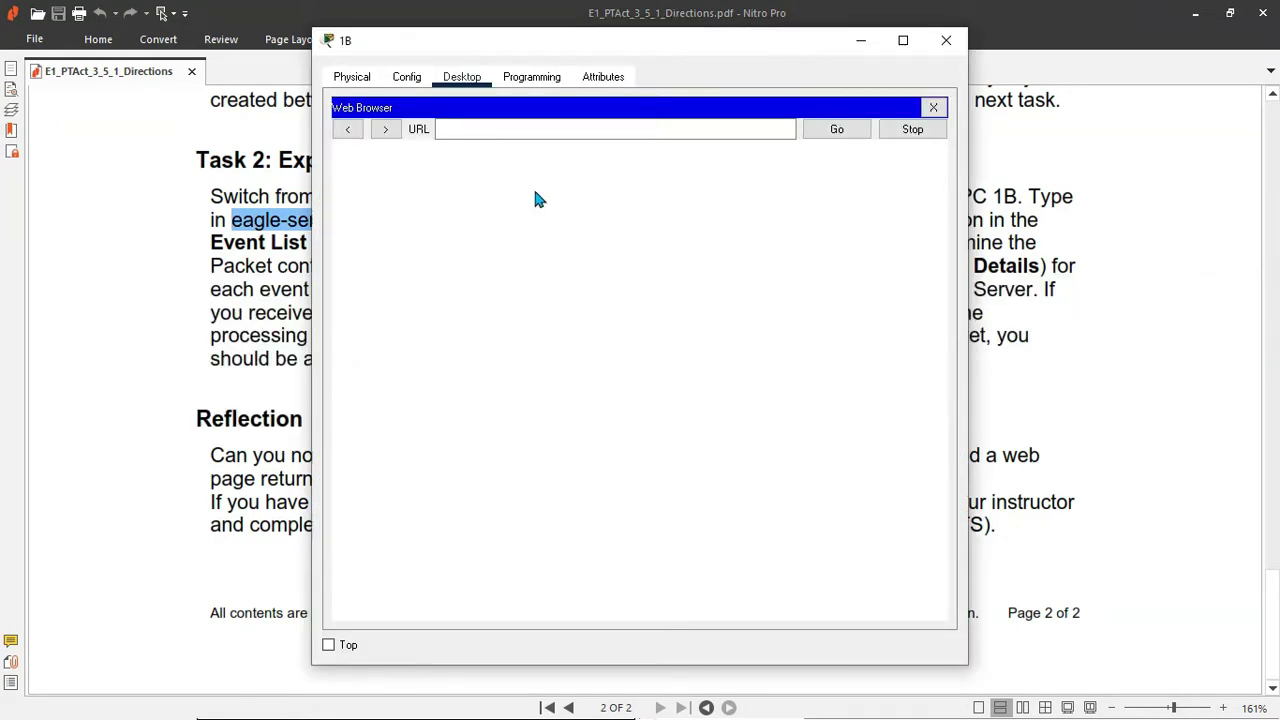
pyautogui.click(540, 130)
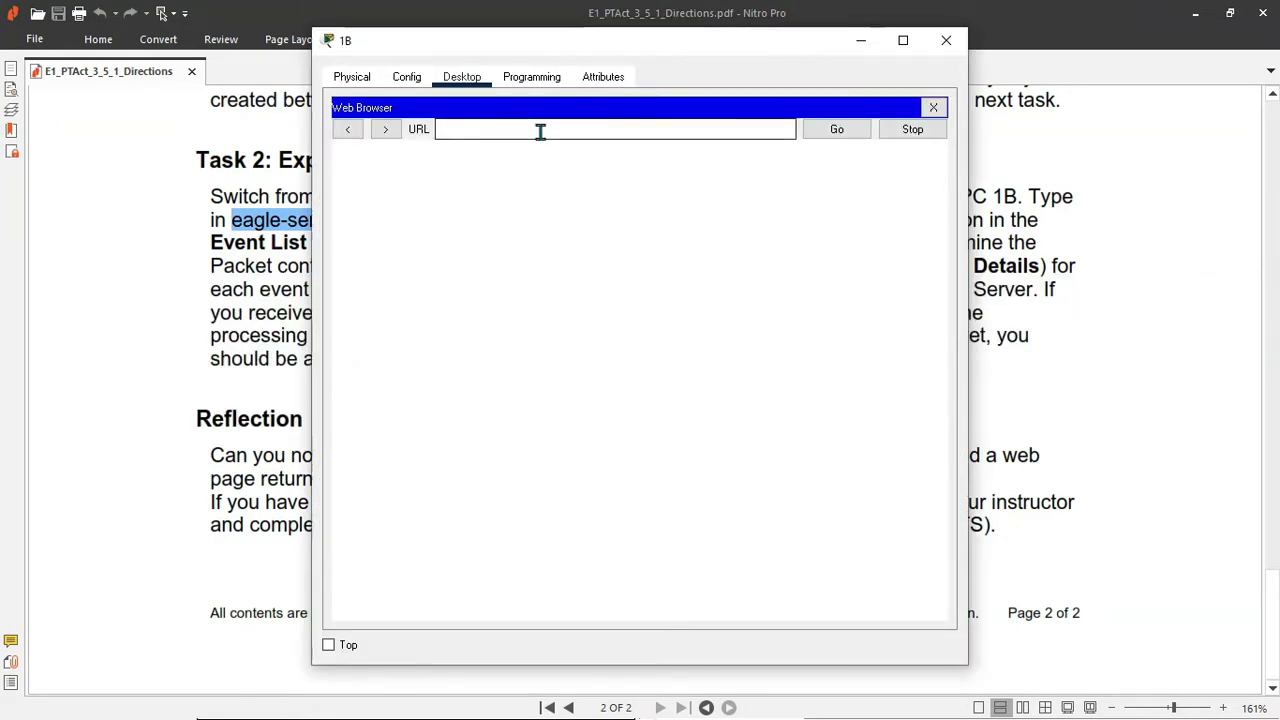
pyautogui.hotkey('ctrl', 'v')
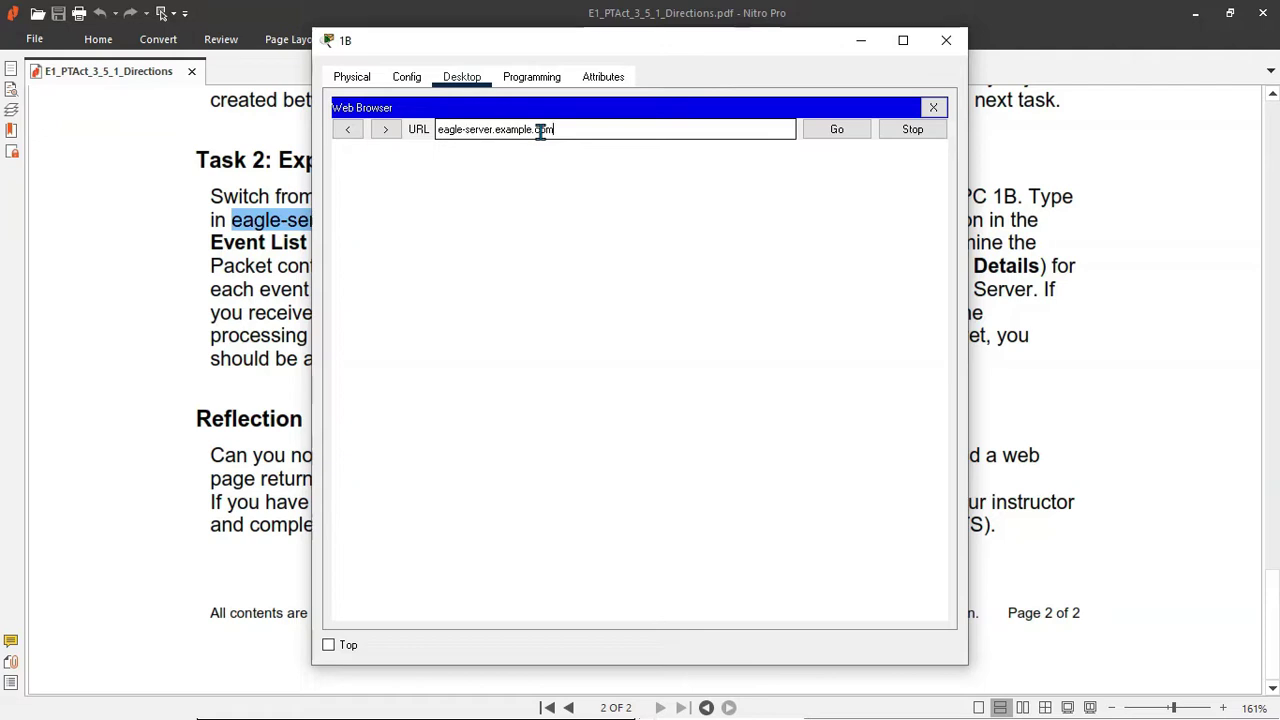
pyautogui.click(837, 134)
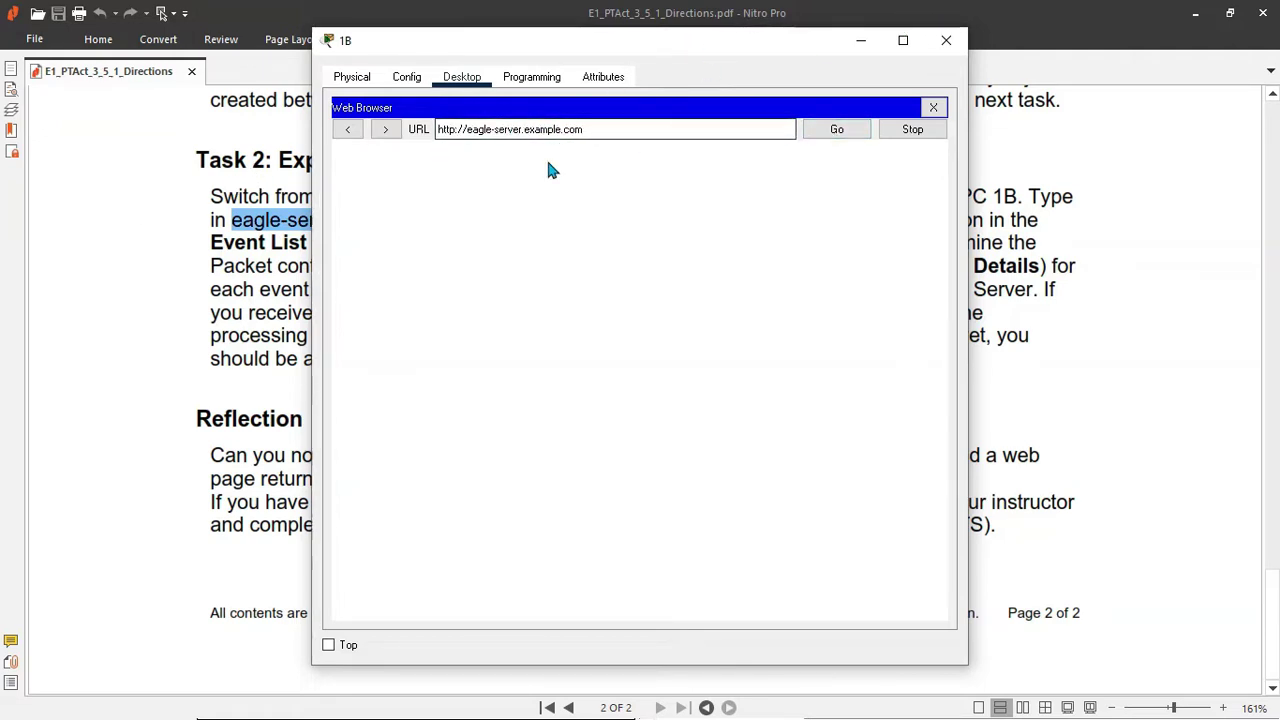
# Capture and play the DNS and HTTP exchange at a faster playback speed, and check the page in PC 1B's browser.
pyautogui.click(128, 258)
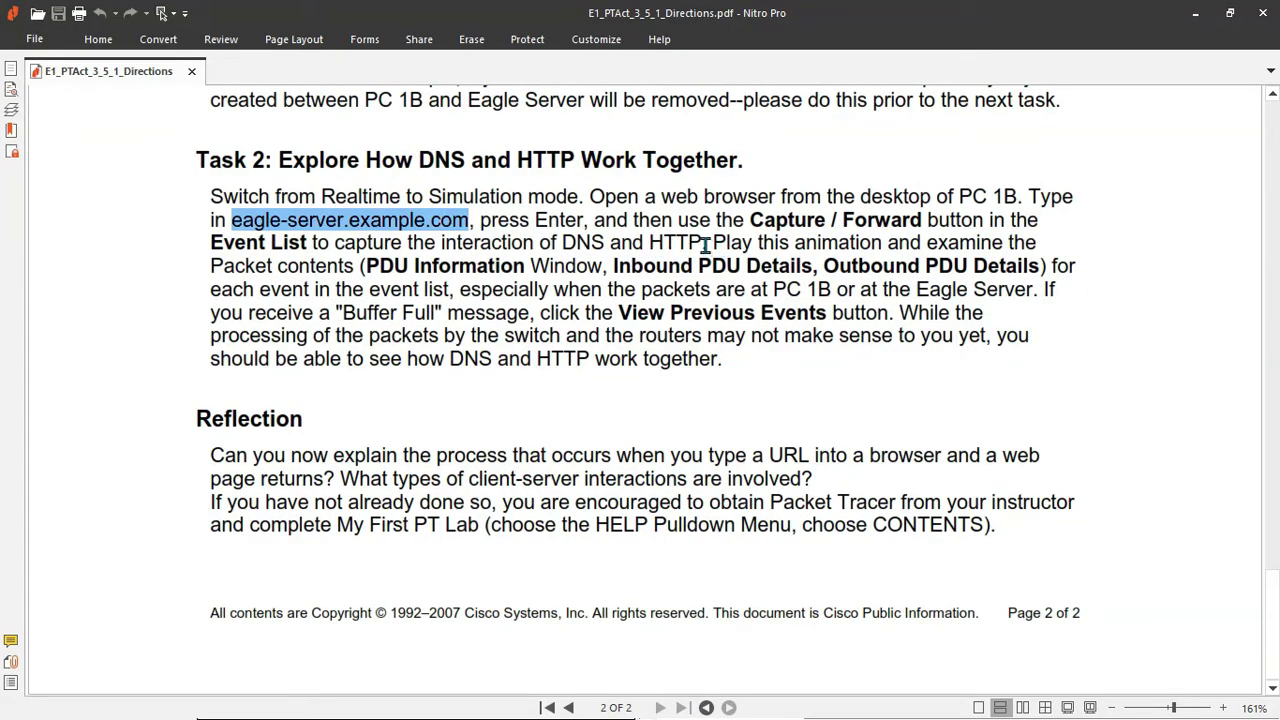
pyautogui.hotkey('alt', 'Tab')
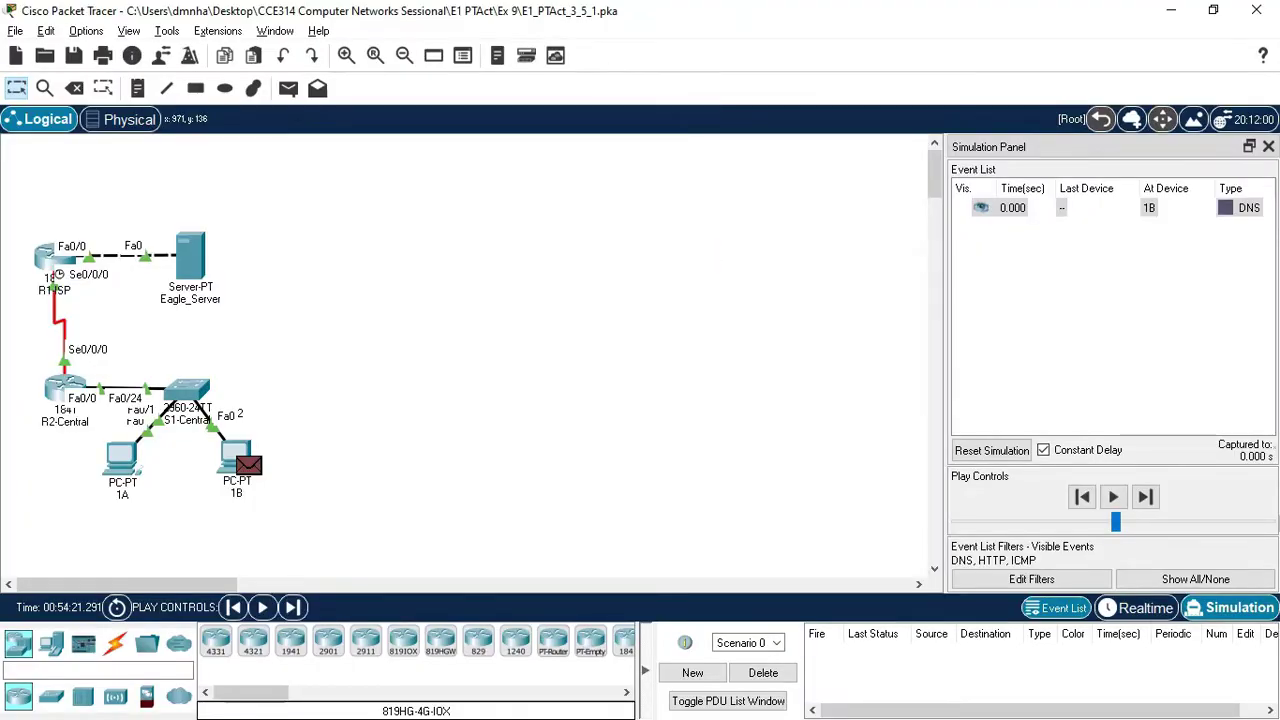
pyautogui.click(1147, 500)
pyautogui.click(1113, 497)
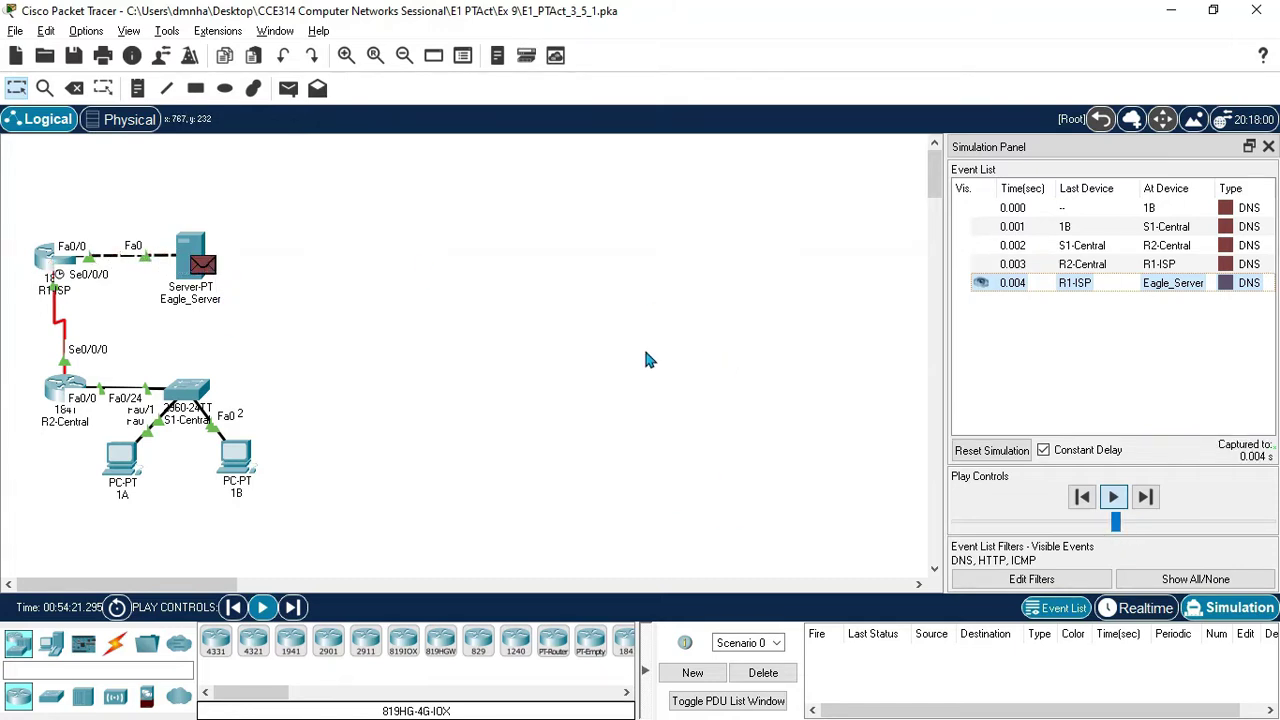
pyautogui.moveTo(1115, 521); pyautogui.dragTo(1233, 523)
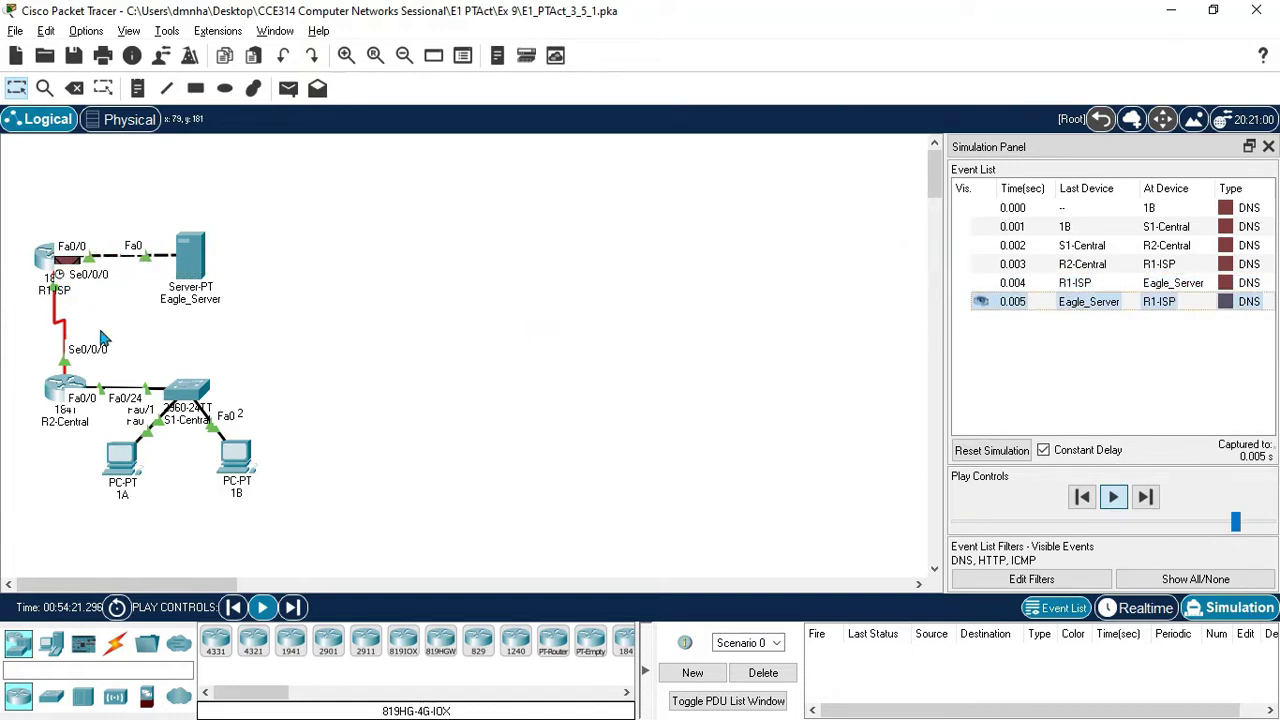
pyautogui.click(1112, 500)
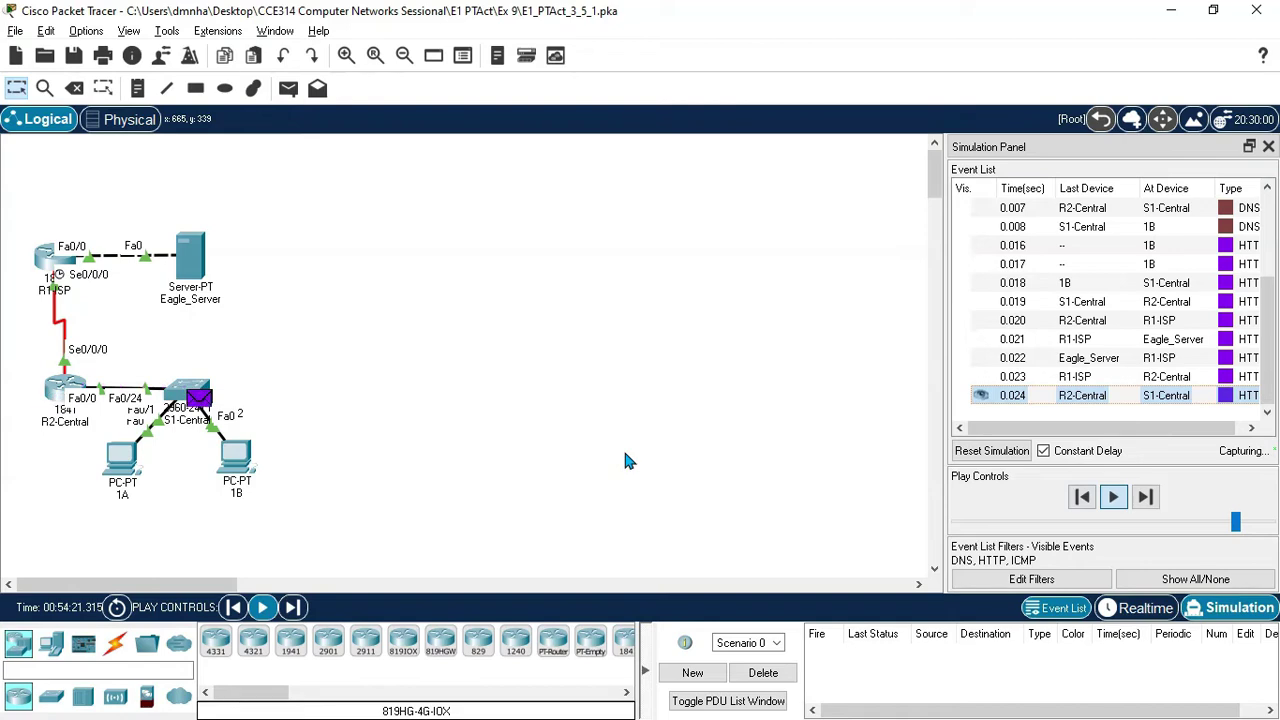
pyautogui.hotkey('alt', 'Tab')
pyautogui.hotkey('alt', 'Tab')
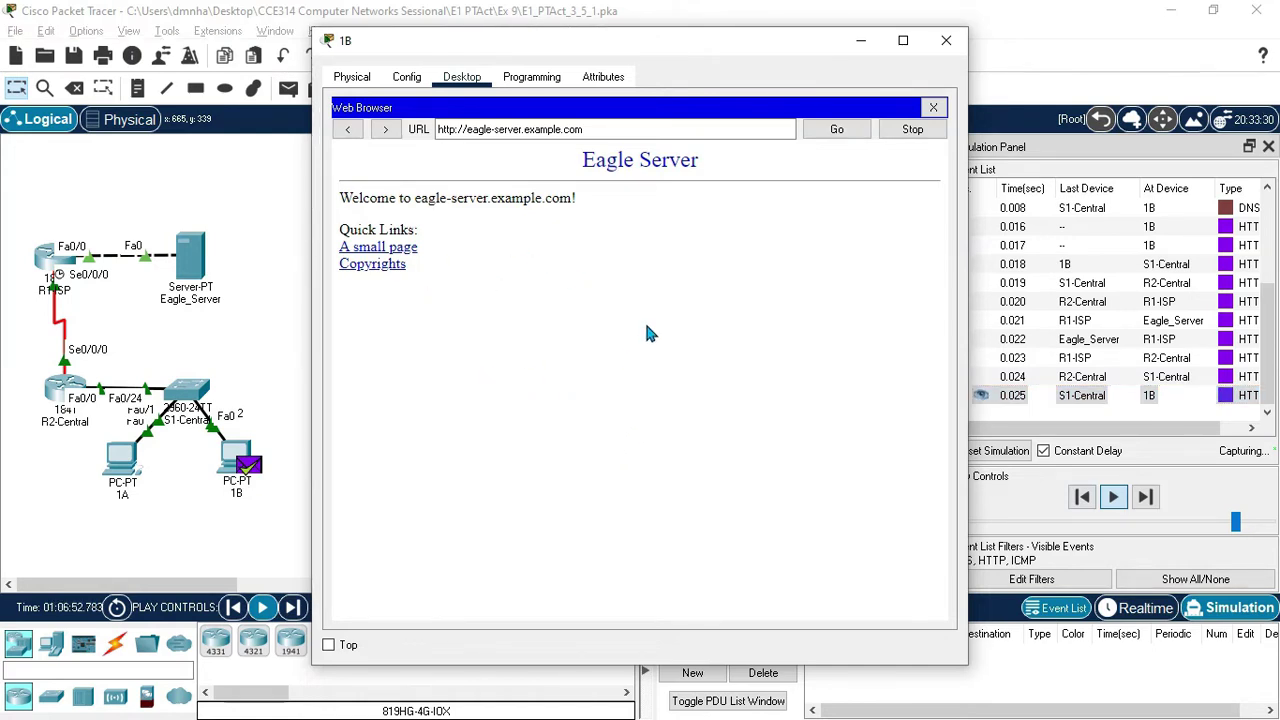
# Consult the directions PDF on the Buffer Full message and choose to view the previous events.
pyautogui.hotkey('alt', 'Tab')
pyautogui.hotkey('alt', 'Tab')
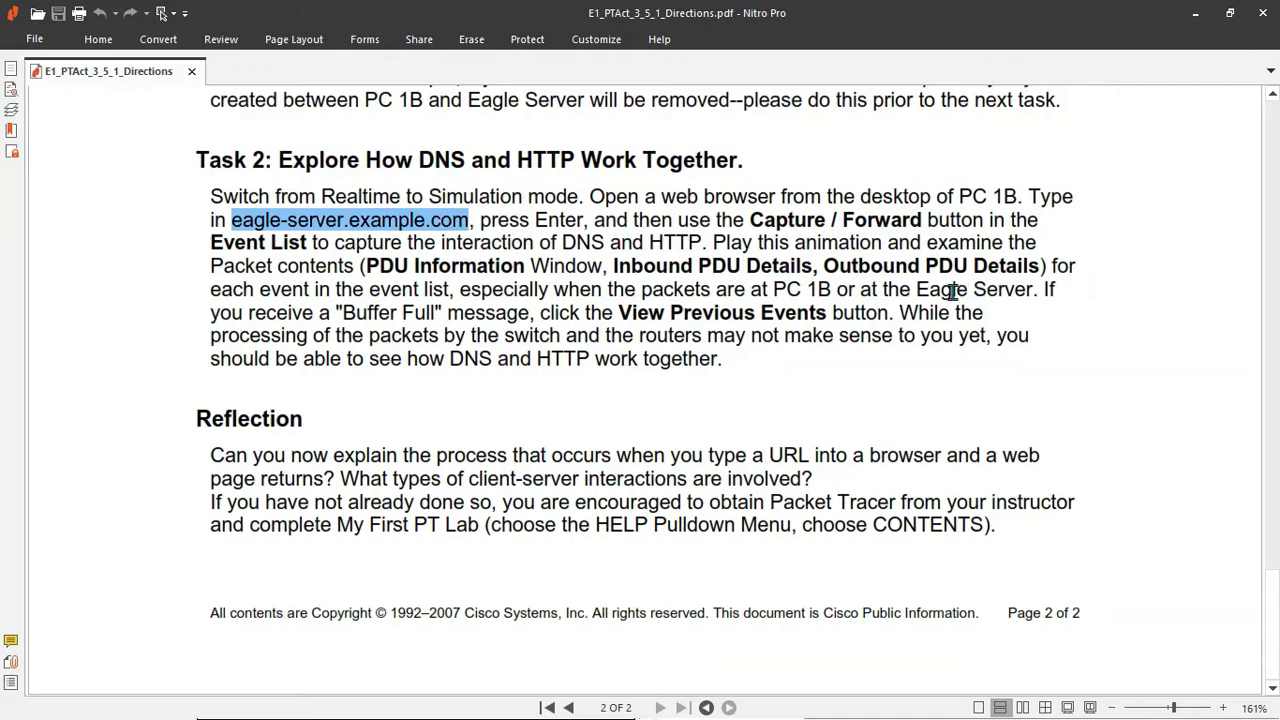
pyautogui.hotkey('alt', 'Tab')
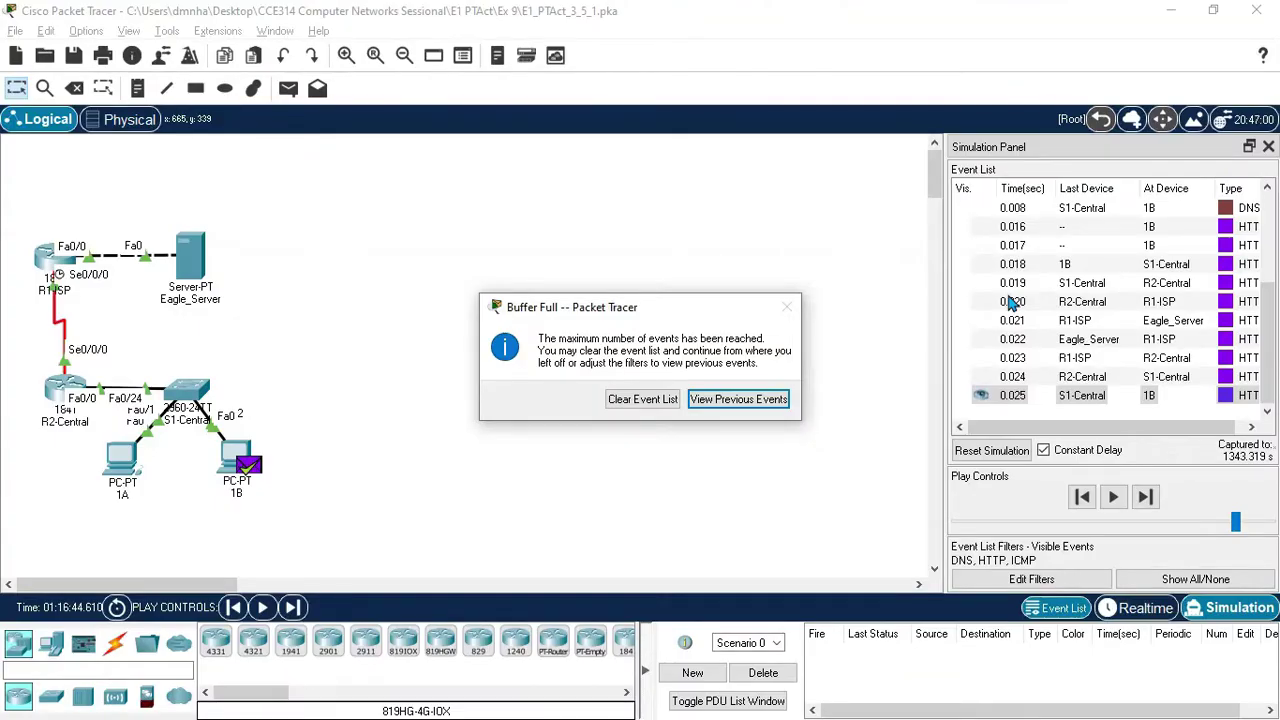
pyautogui.hotkey('alt', 'Tab')
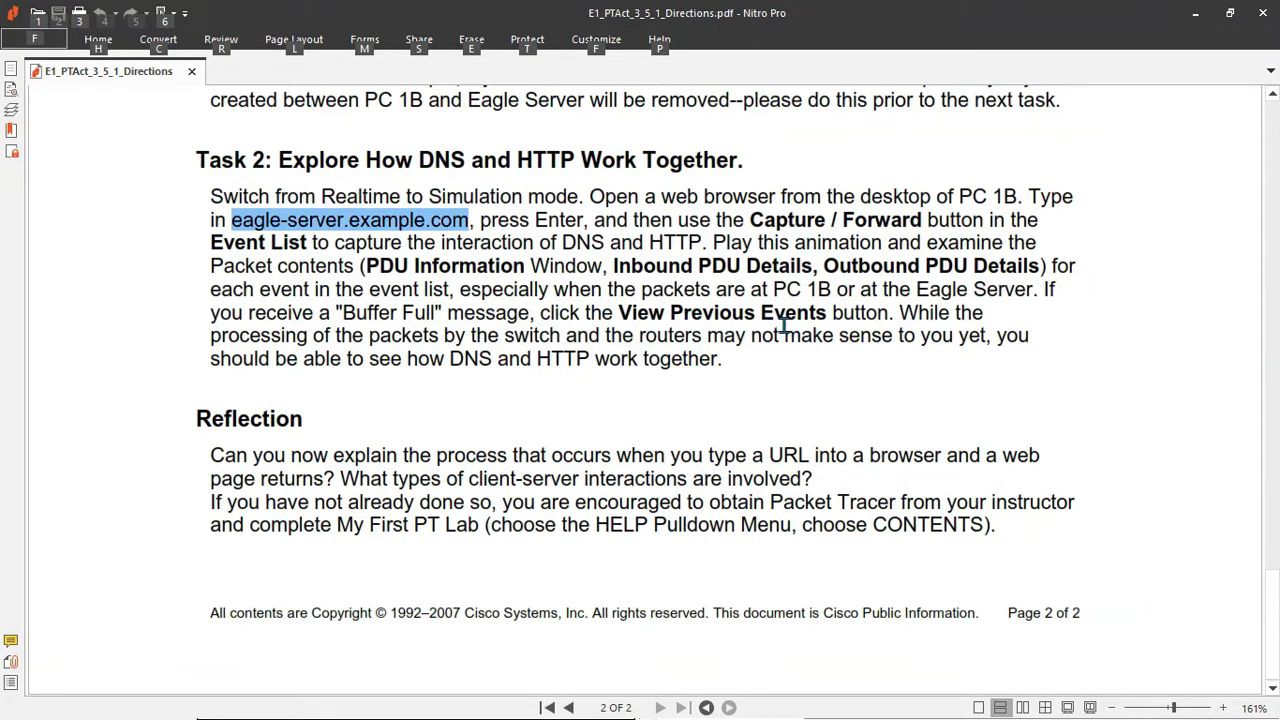
pyautogui.hotkey('alt', 'Tab')
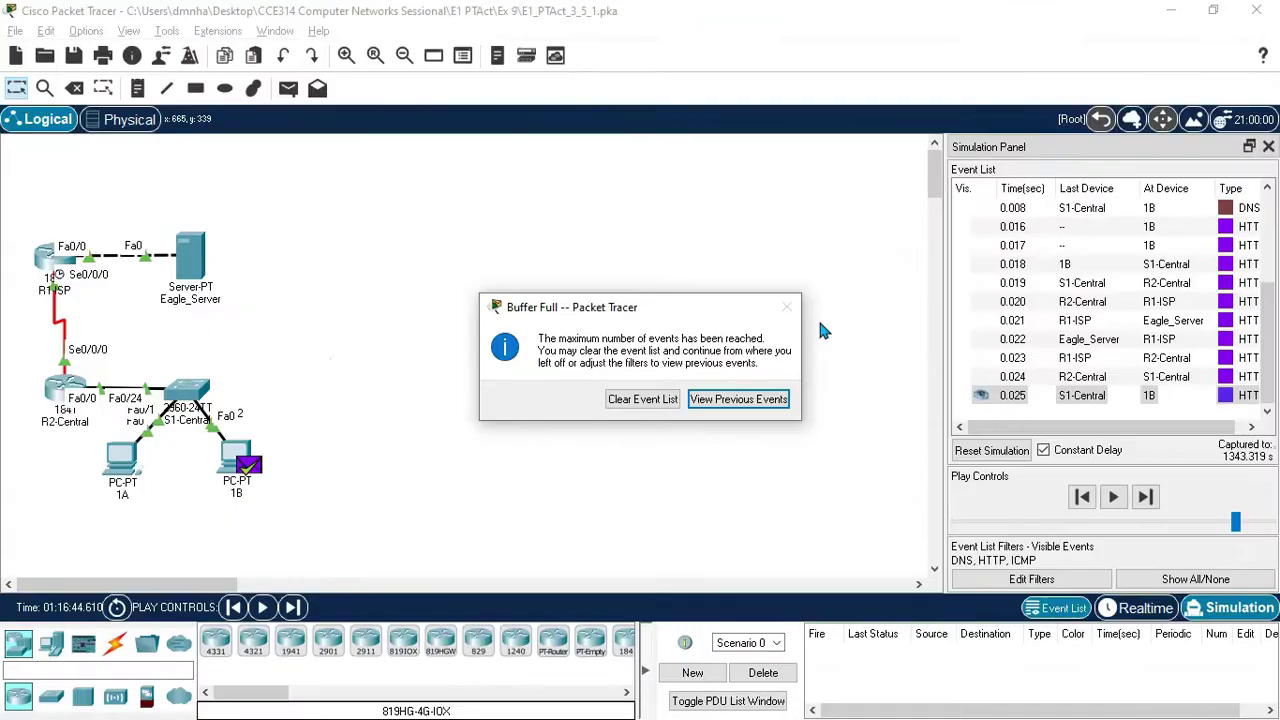
pyautogui.click(744, 405)
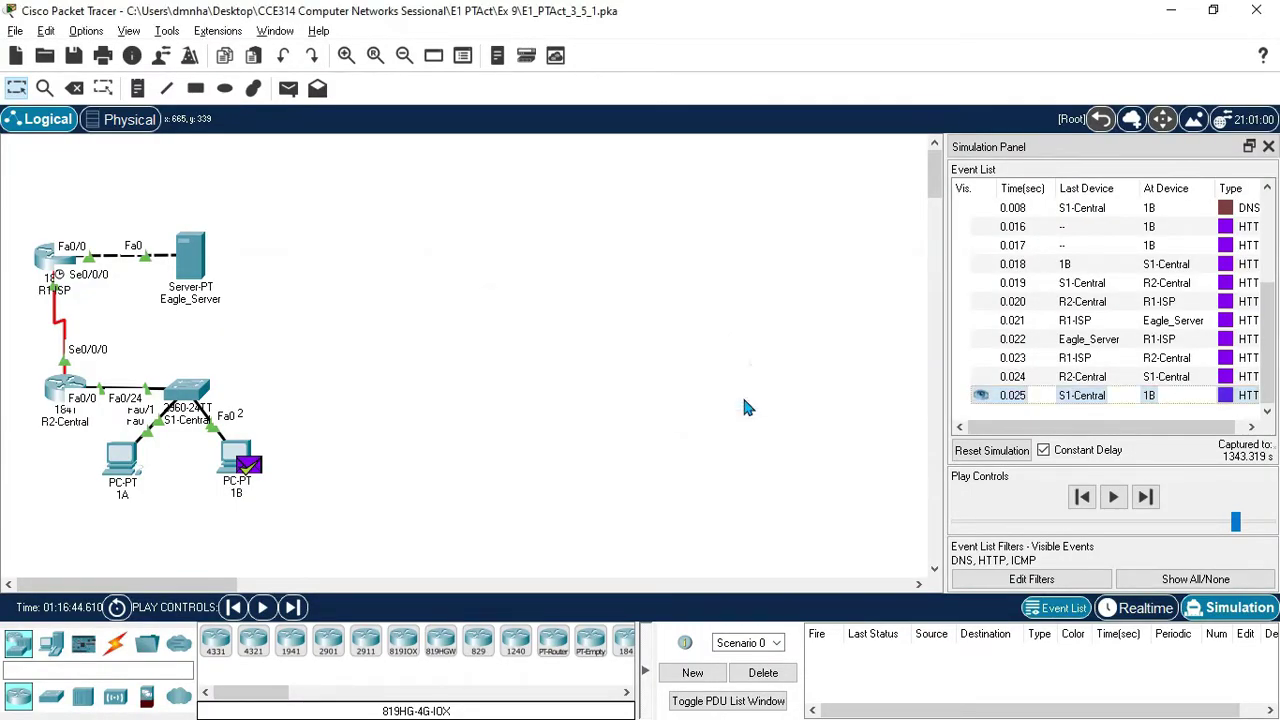
# Return to the start of the event list and open the PDU information for the first DNS event at PC 1B.
pyautogui.hotkey('alt', 'Tab')
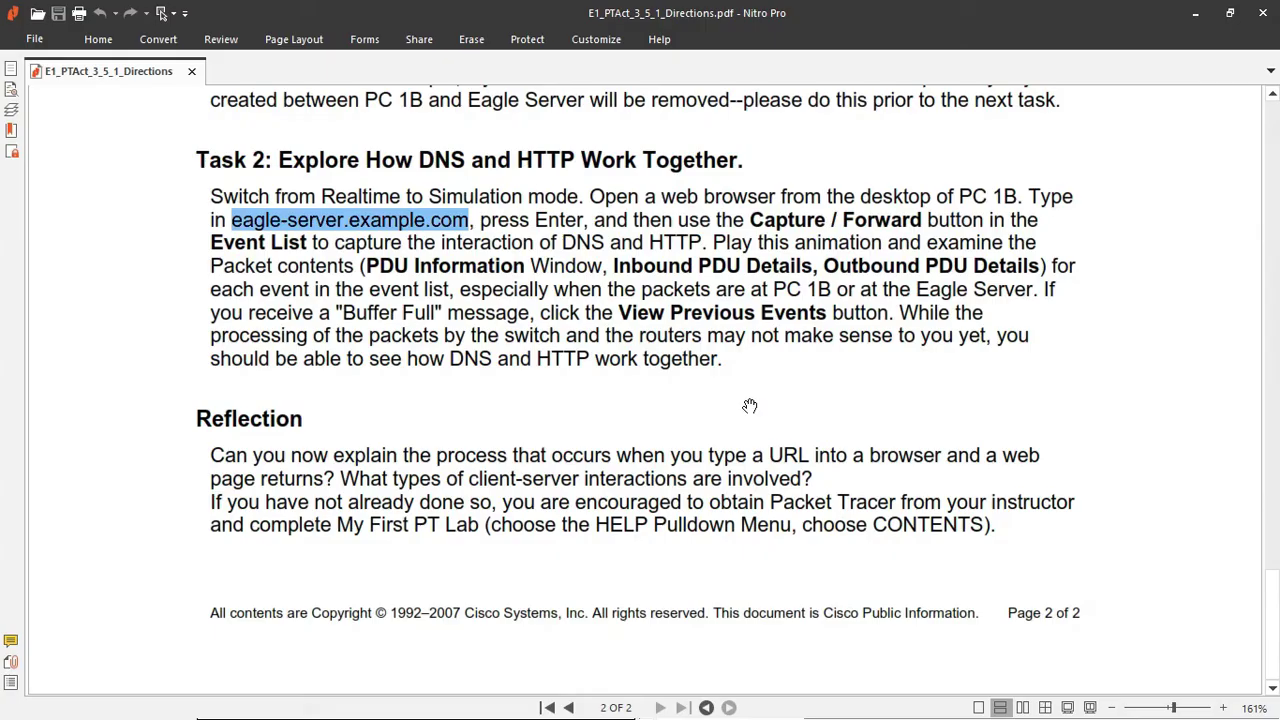
pyautogui.hotkey('alt', 'Tab')
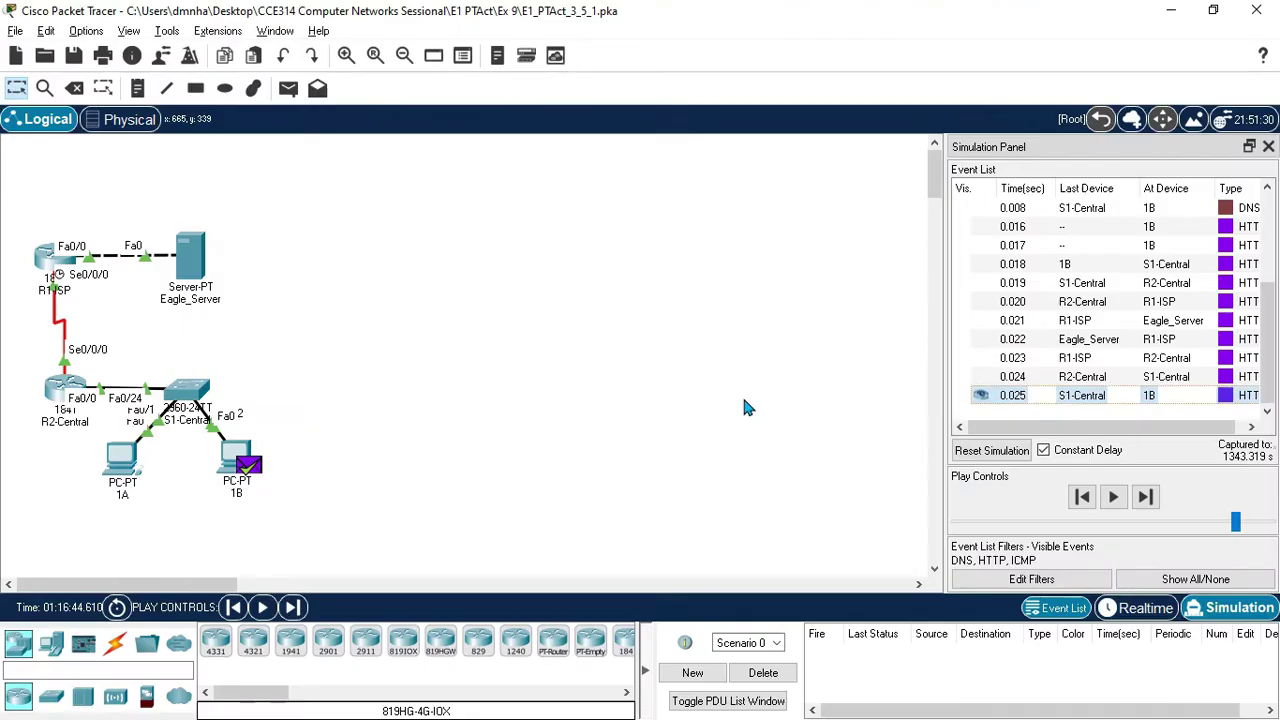
pyautogui.scroll(3, 1171, 283)
pyautogui.click(1158, 209)
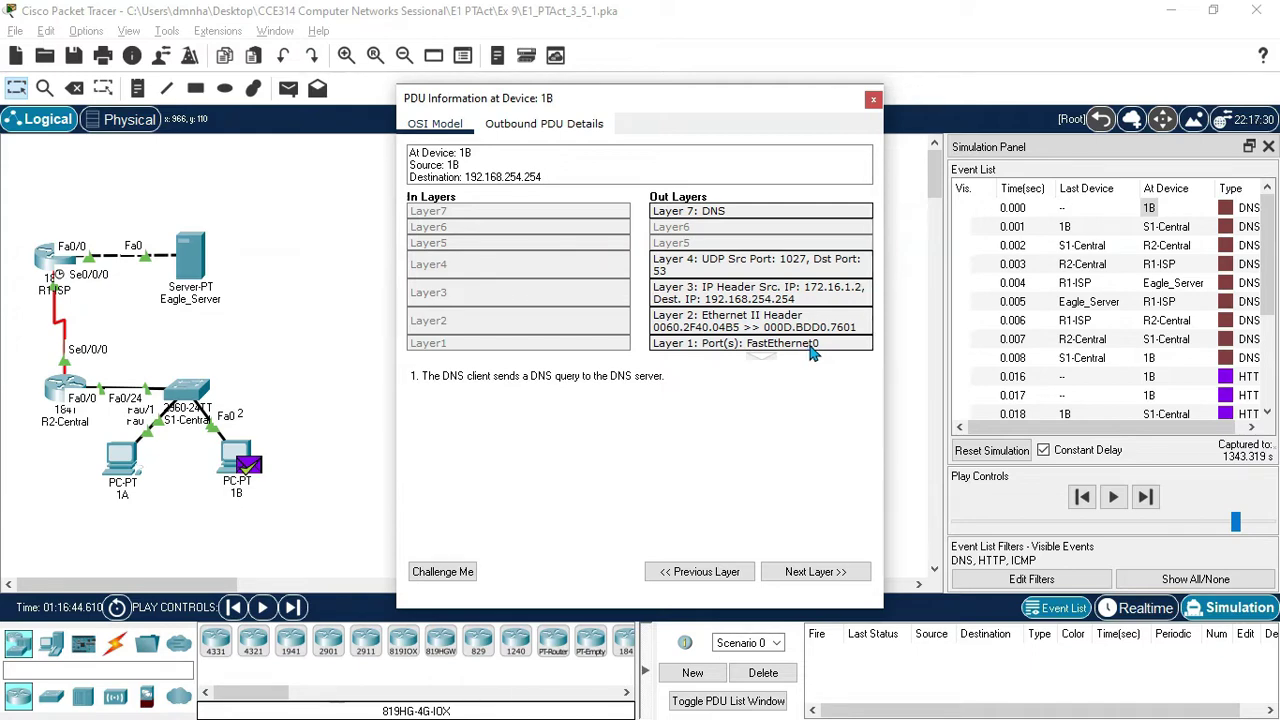
# Examine the outbound PDU details of PC 1B's first DNS event in a widened window, through to the DNS query fields, and close it.
pyautogui.click(557, 126)
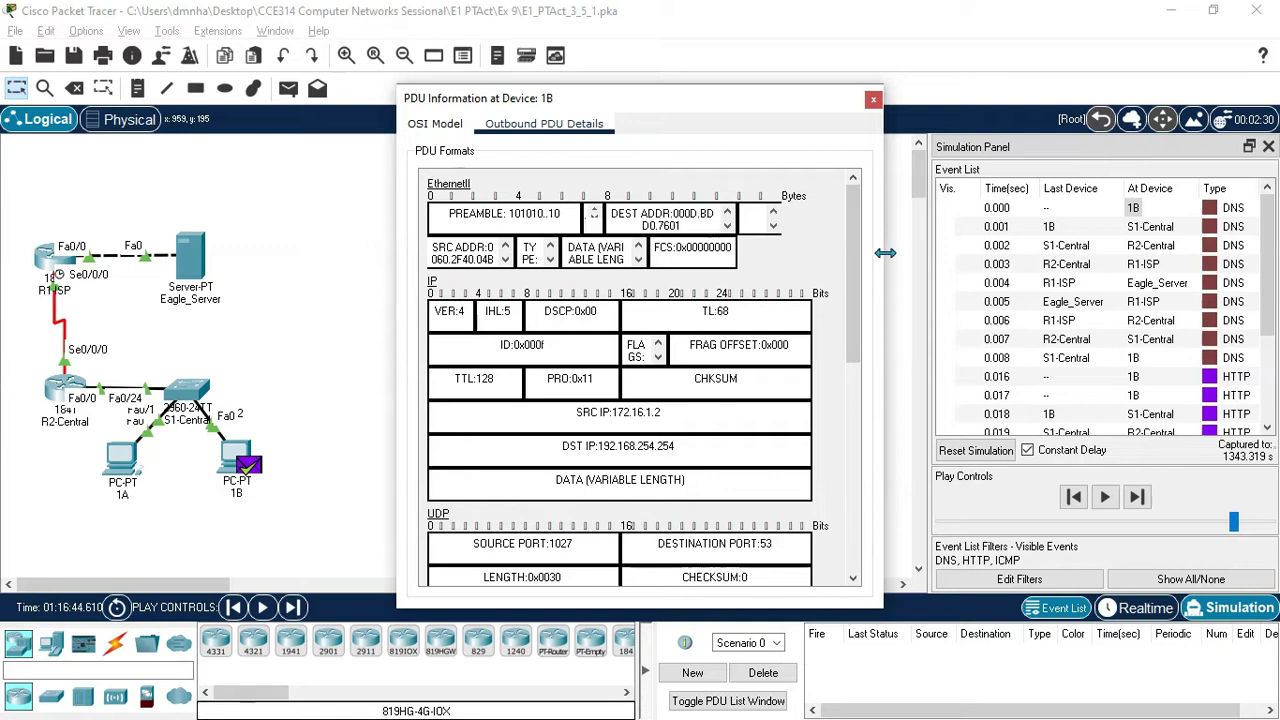
pyautogui.moveTo(885, 253); pyautogui.dragTo(1266, 221)
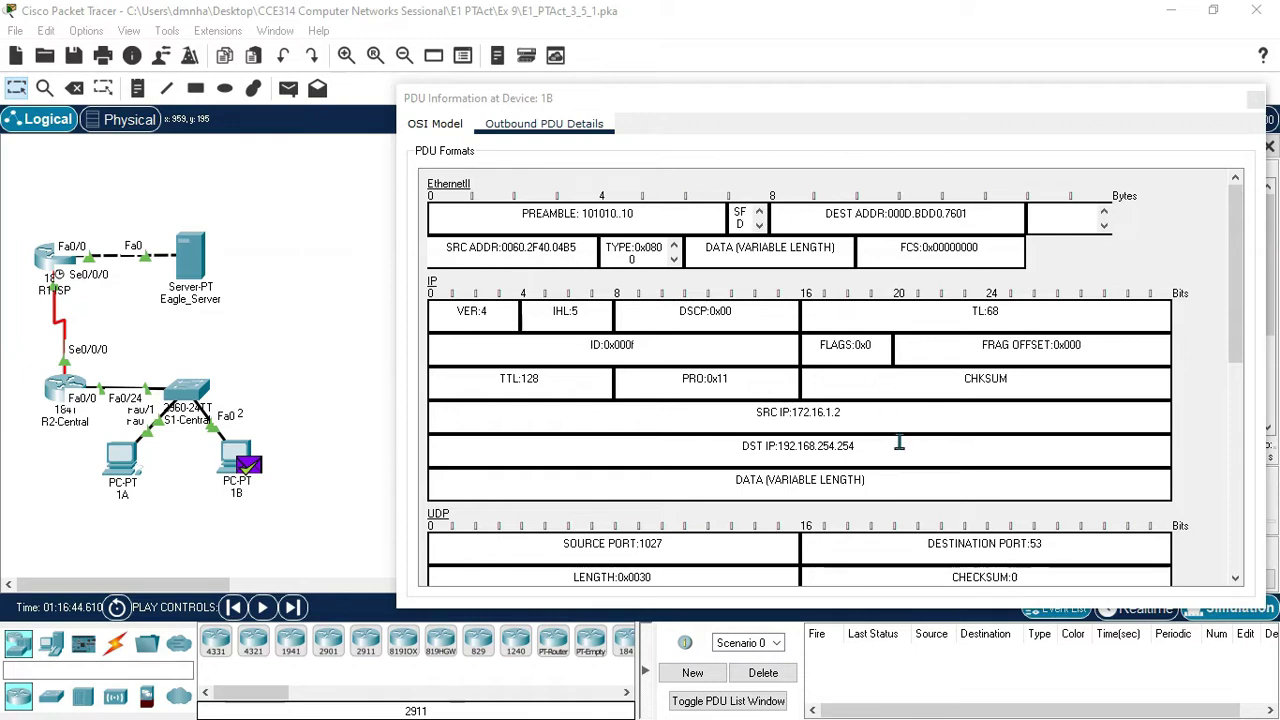
pyautogui.scroll(-6, 890, 484)
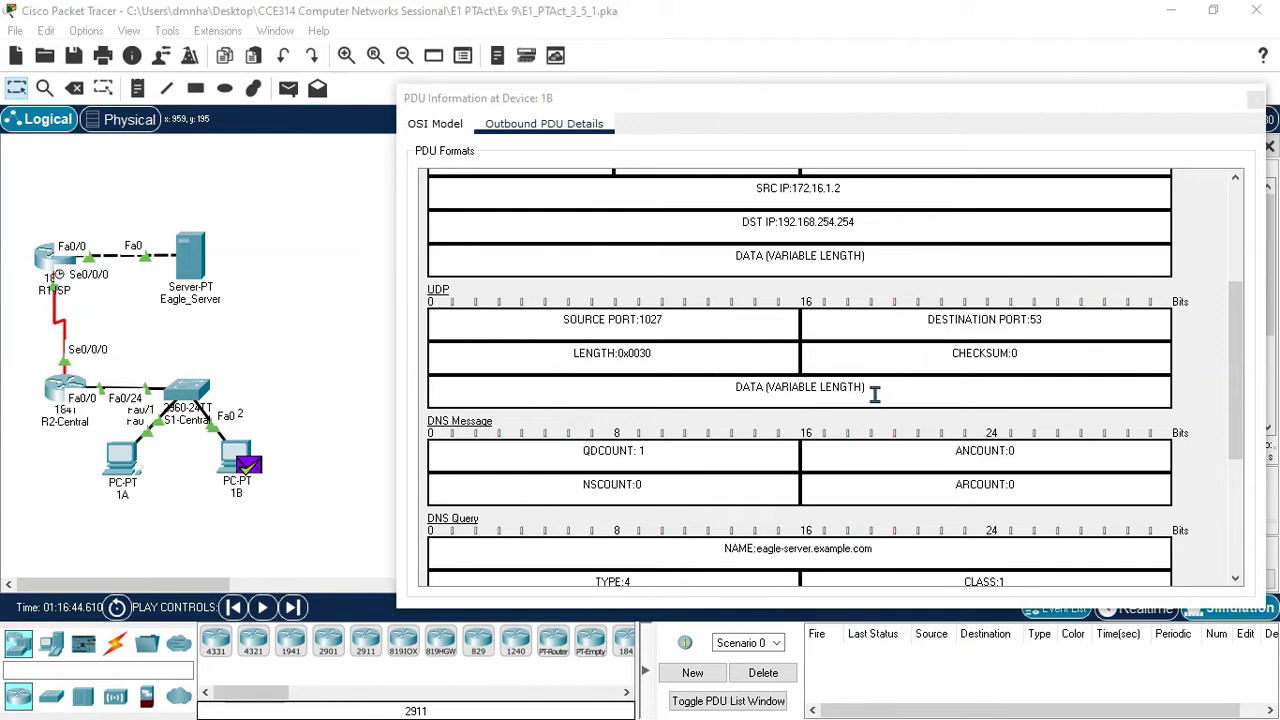
pyautogui.scroll(-5, 874, 395)
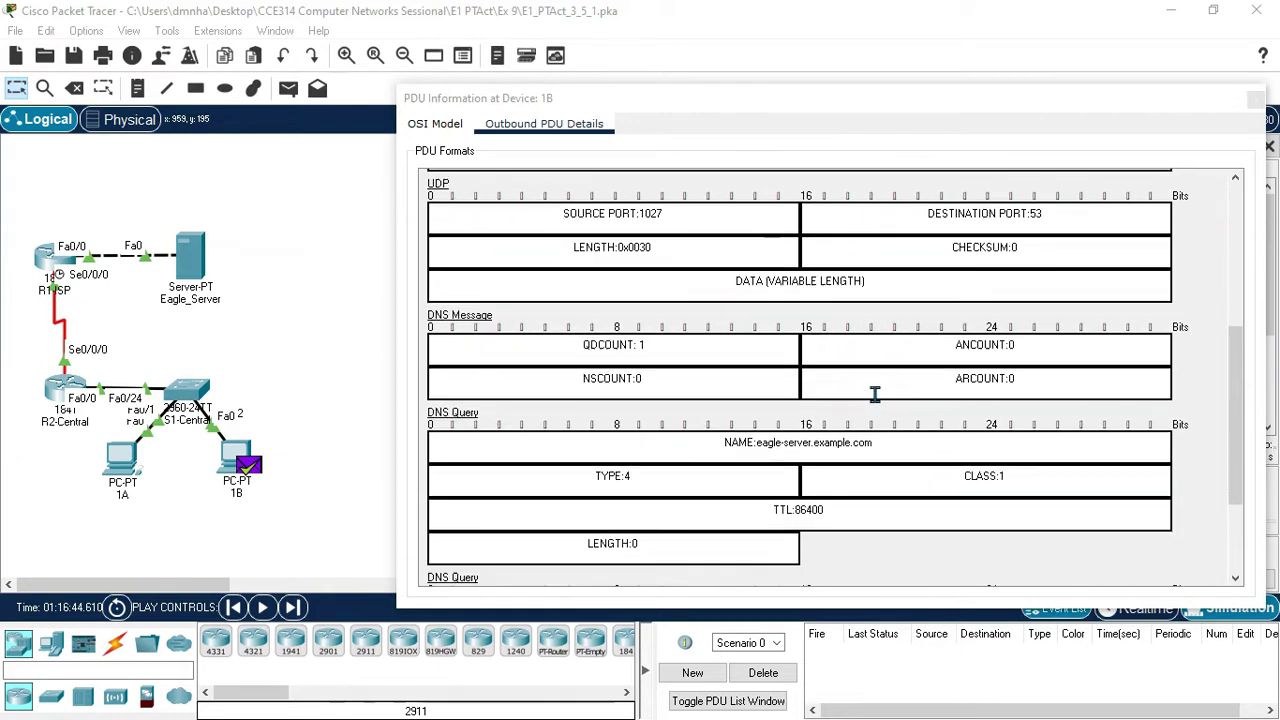
pyautogui.scroll(-1, 520, 400)
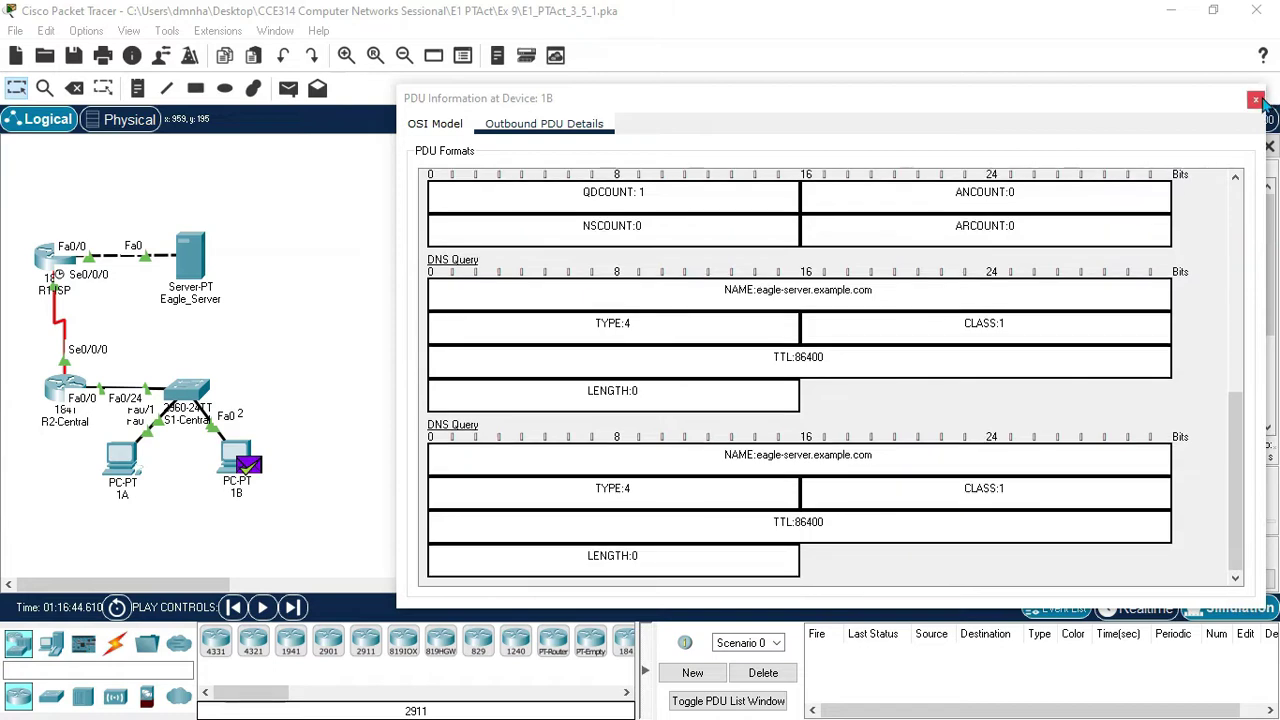
pyautogui.click(1258, 99)
# Open the DNS event at Eagle_Server at 0.004 s and compare the inbound and outbound addresses and UDP ports.
pyautogui.click(1158, 283)
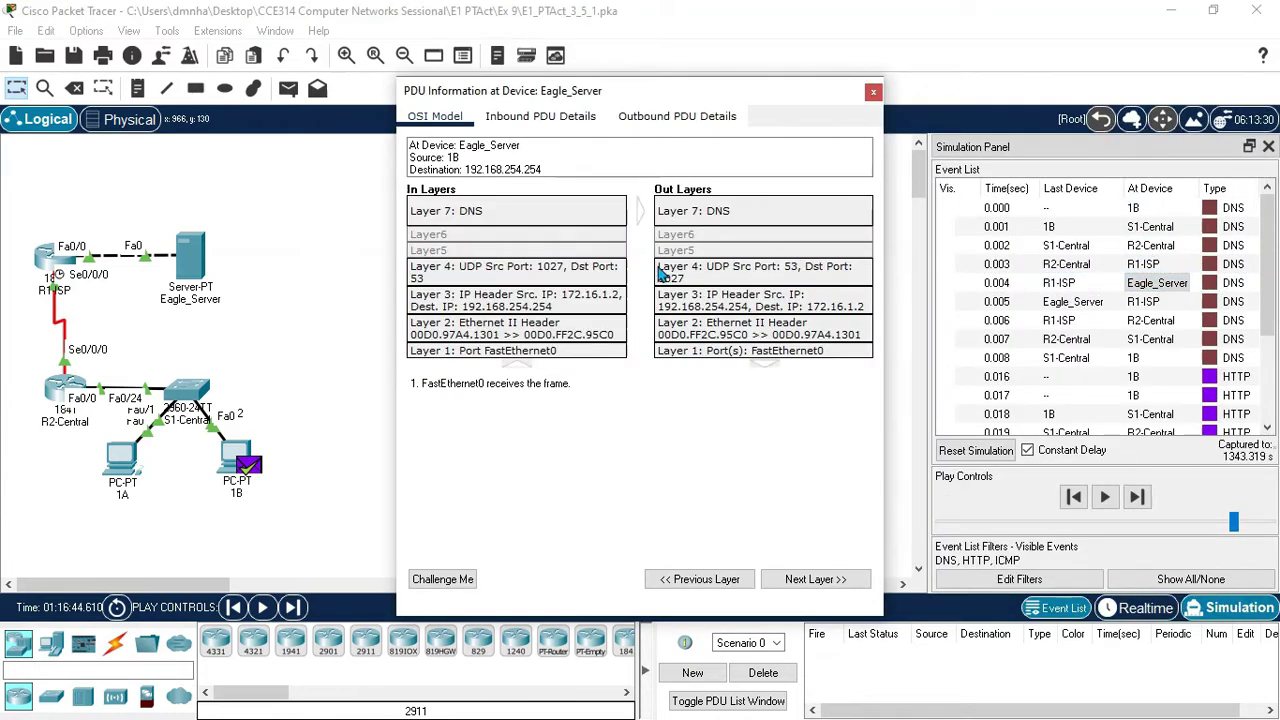
pyautogui.click(544, 118)
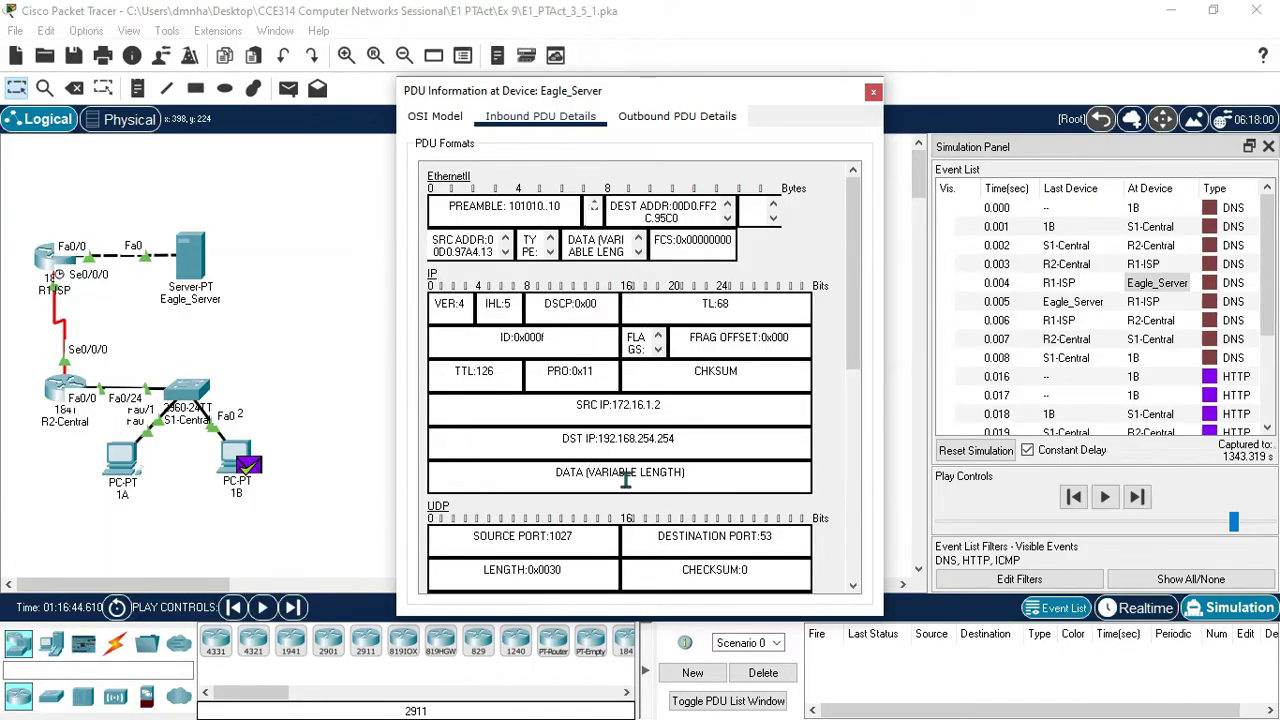
pyautogui.scroll(-1, 625, 480)
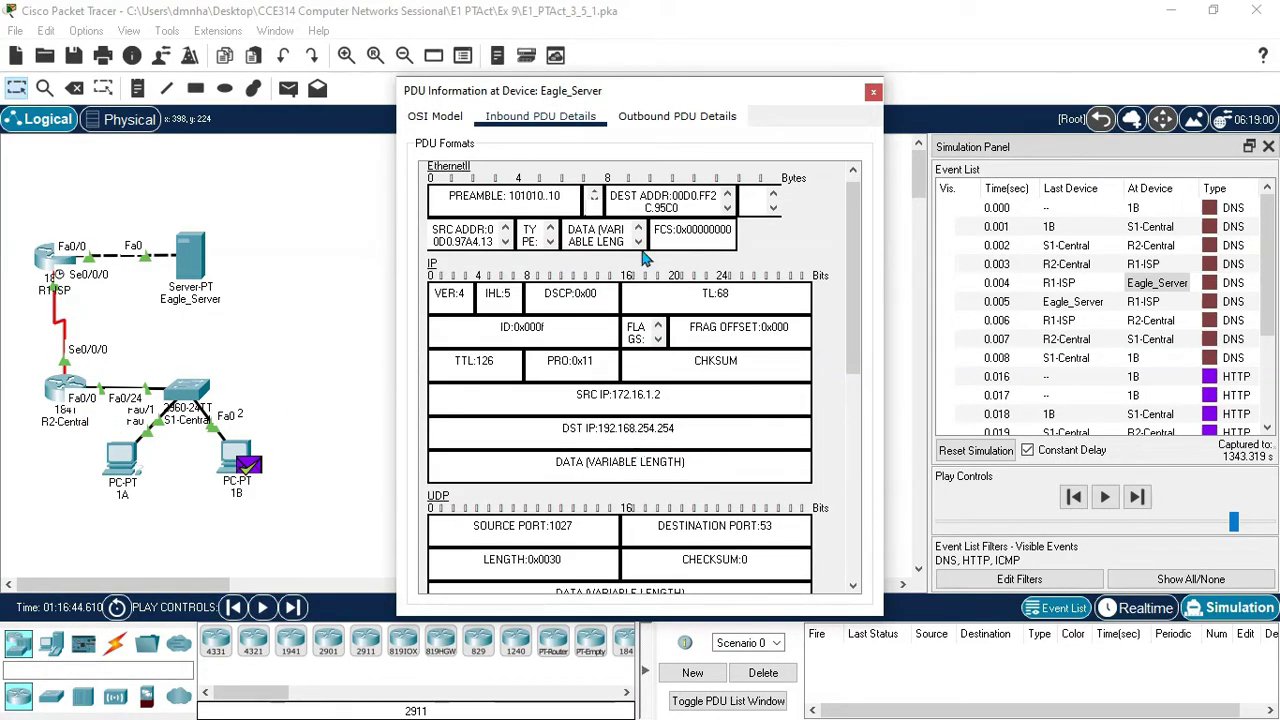
pyautogui.click(678, 118)
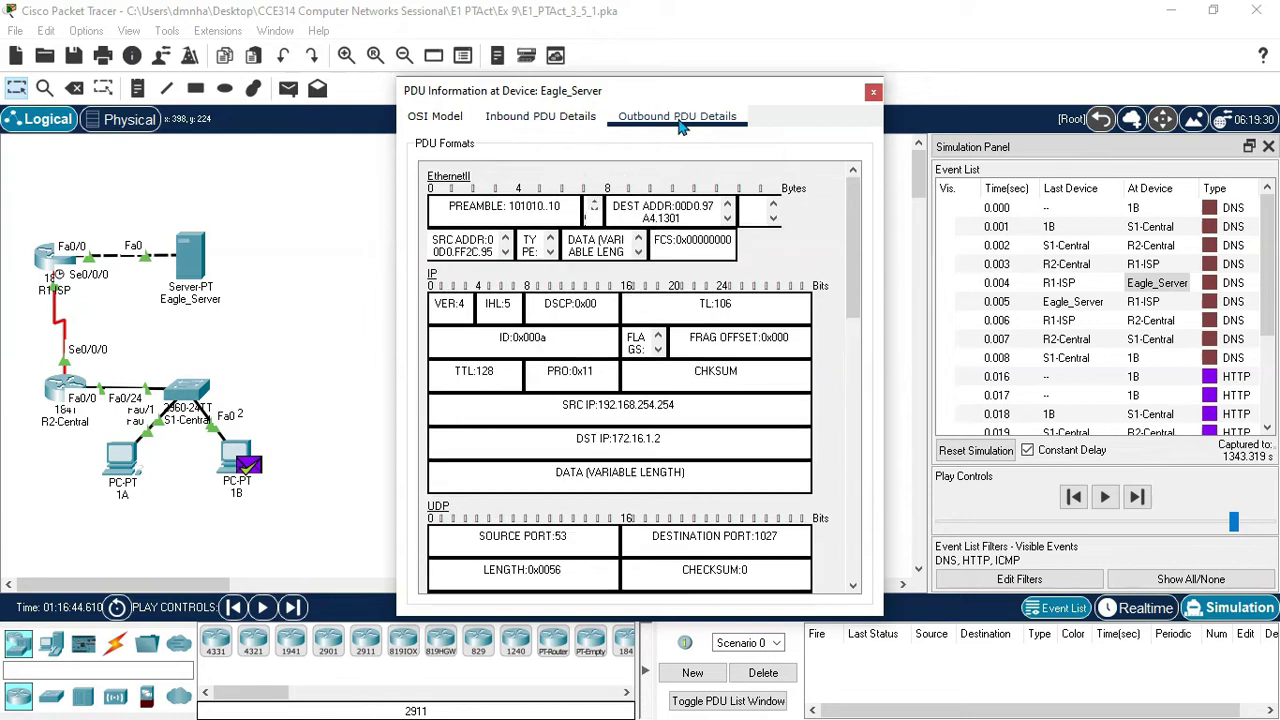
pyautogui.click(566, 128)
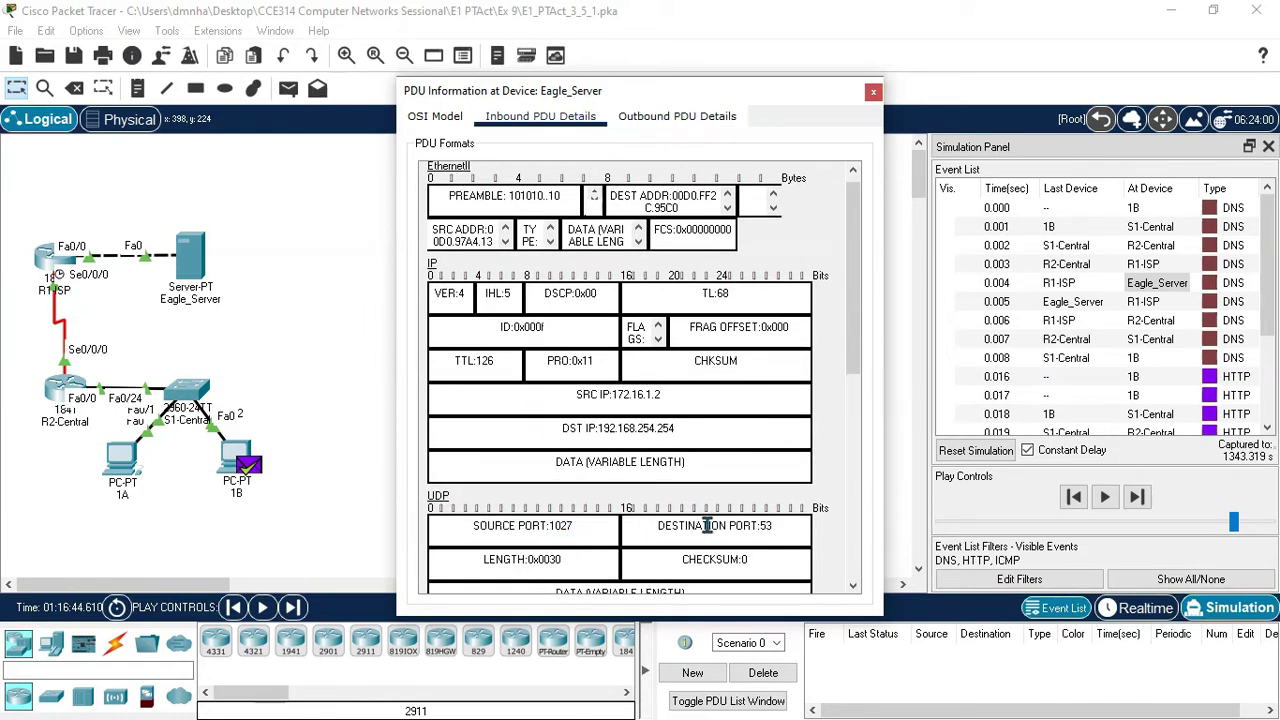
pyautogui.click(668, 118)
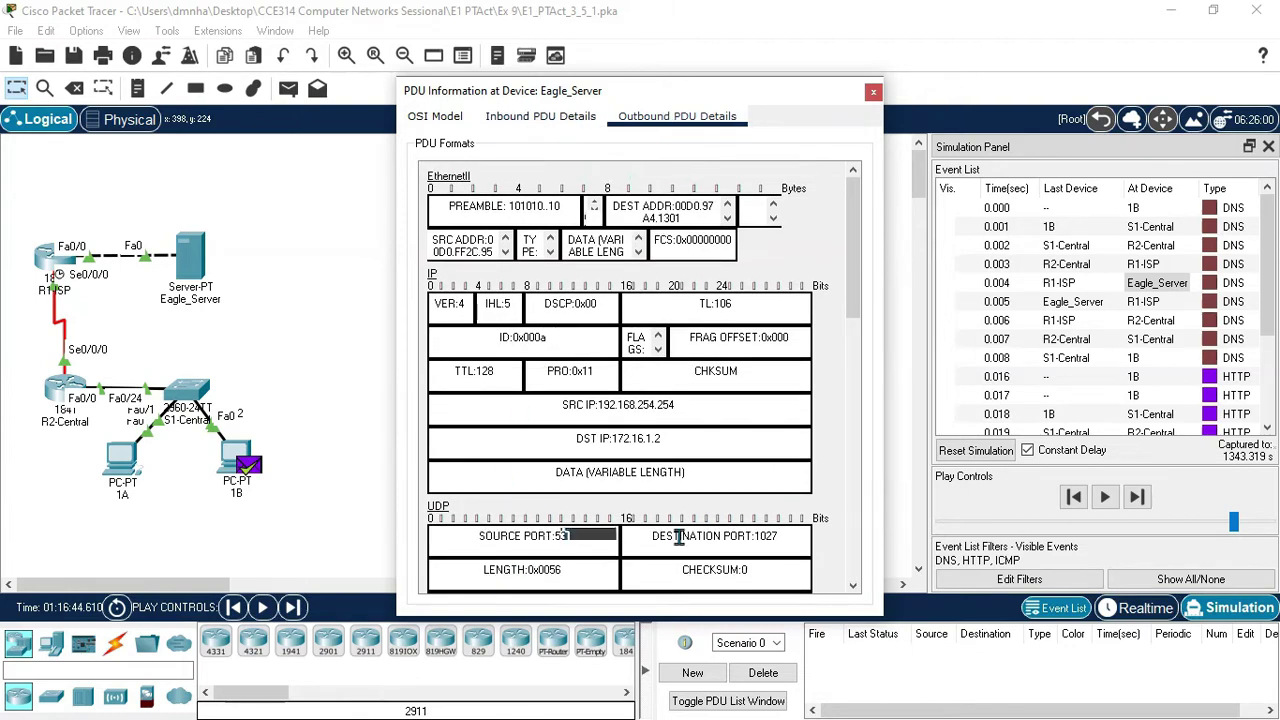
# Compare the DNS query in Eagle_Server's inbound PDU with the DNS answer in its outbound PDU, and close the PDU information.
pyautogui.click(540, 116)
pyautogui.scroll(-5, 672, 420)
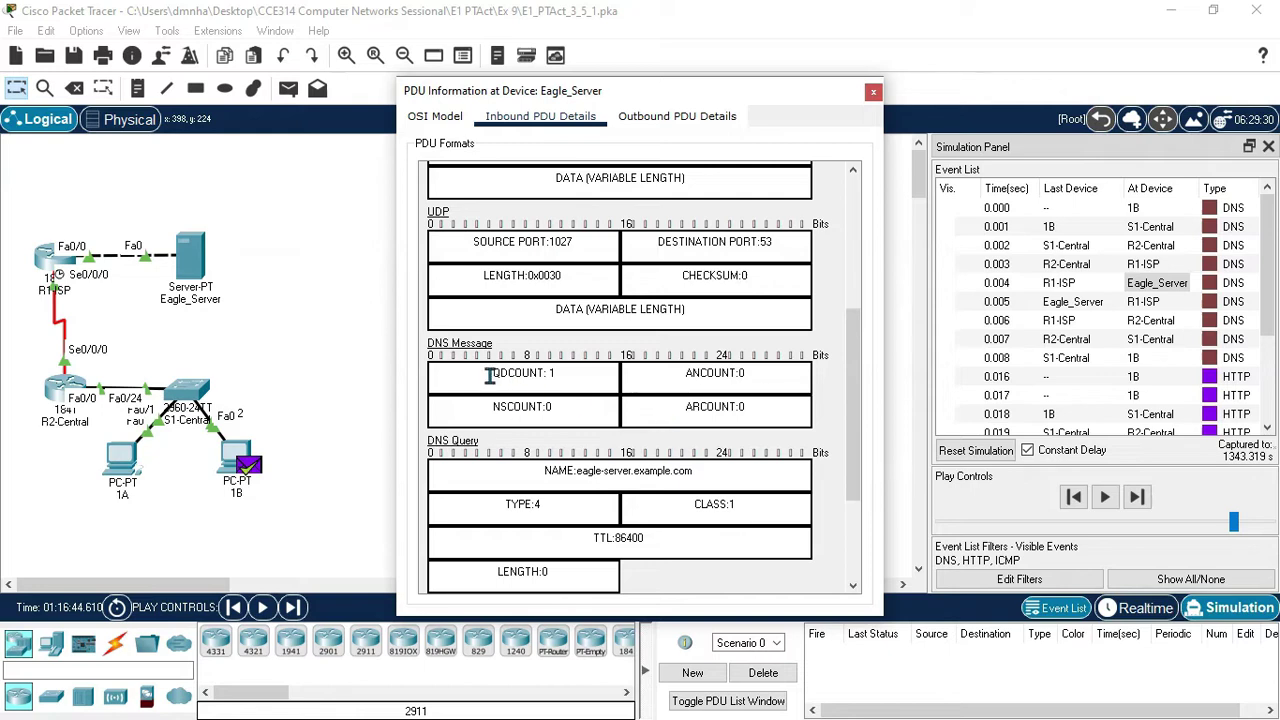
pyautogui.scroll(-5, 555, 440)
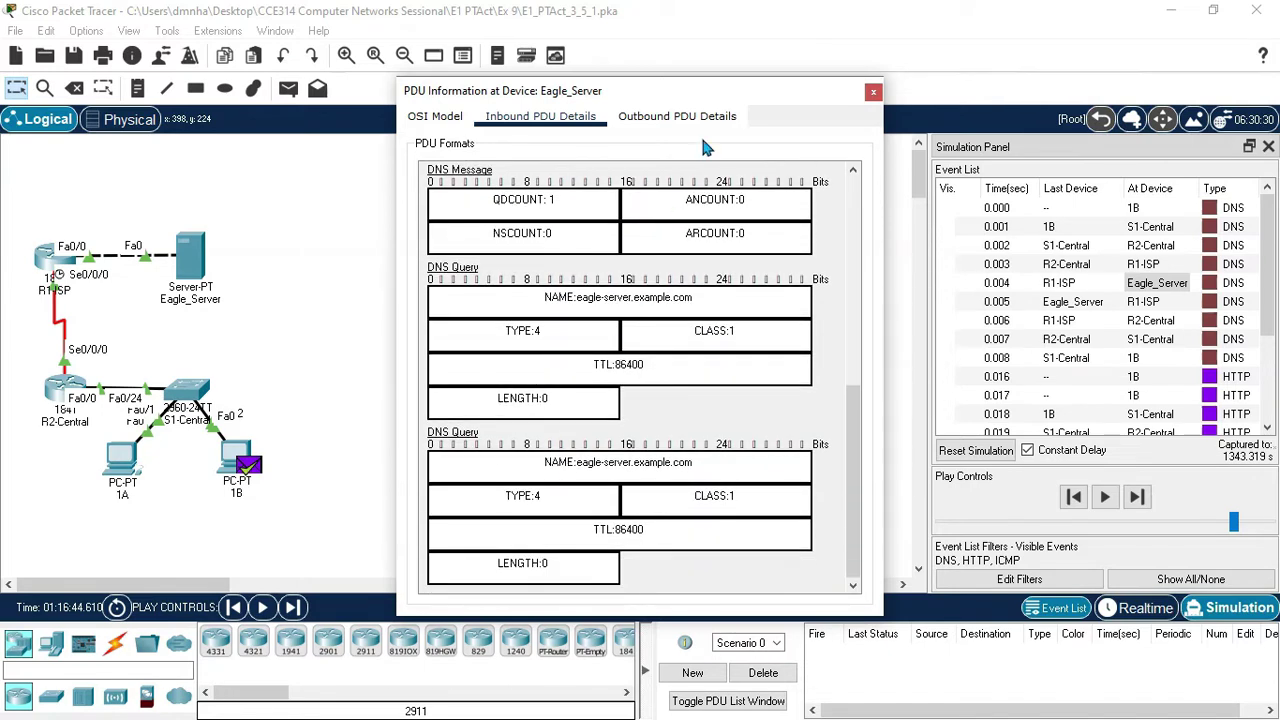
pyautogui.click(695, 115)
pyautogui.scroll(-8, 674, 402)
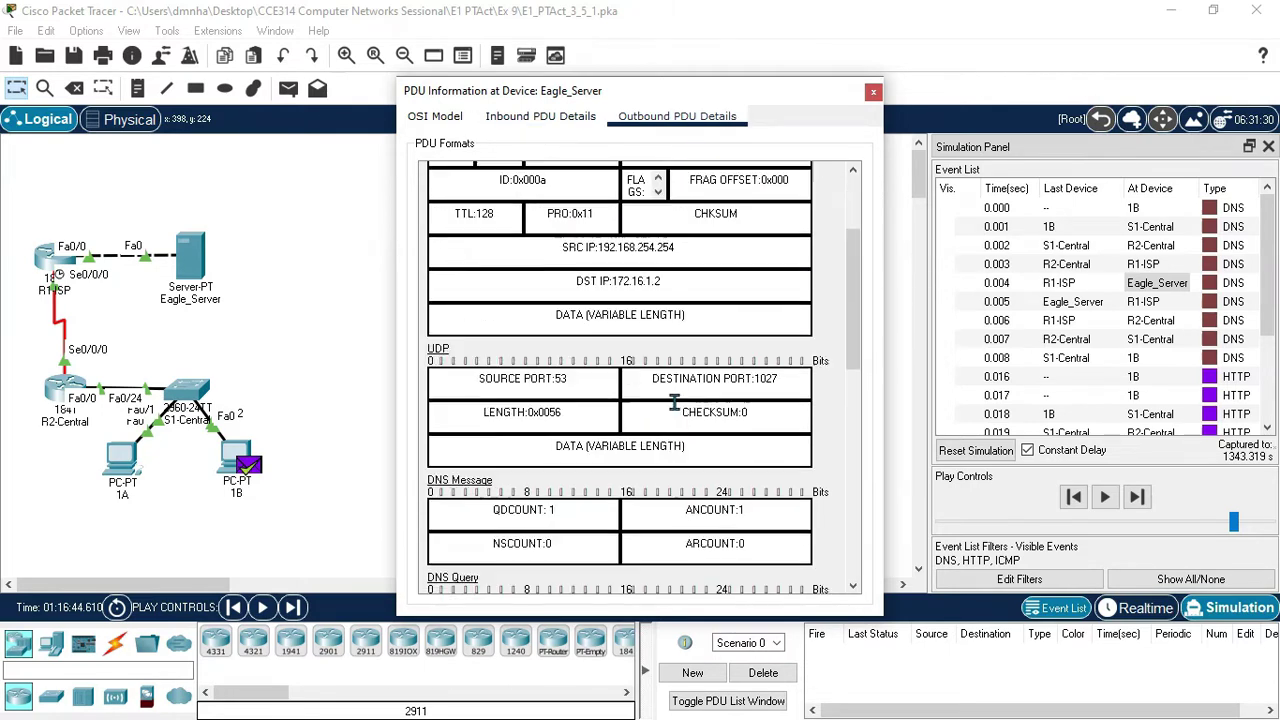
pyautogui.scroll(-4, 674, 402)
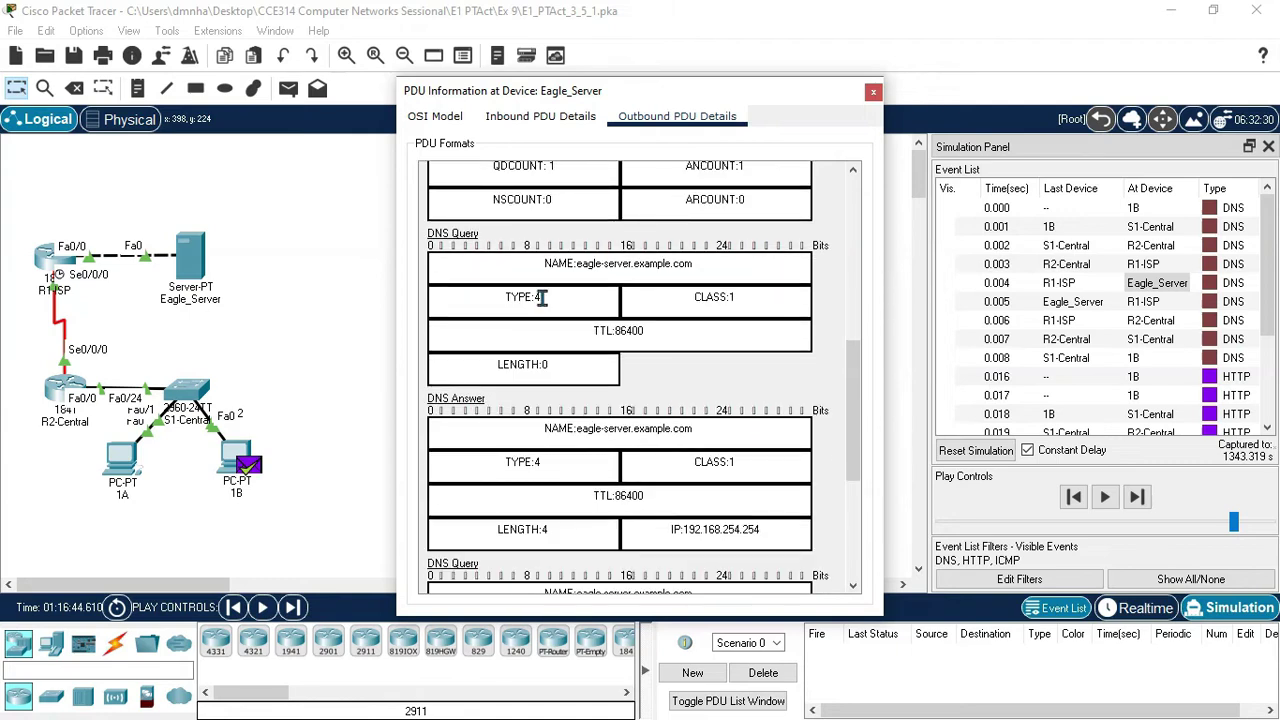
pyautogui.scroll(-5, 583, 460)
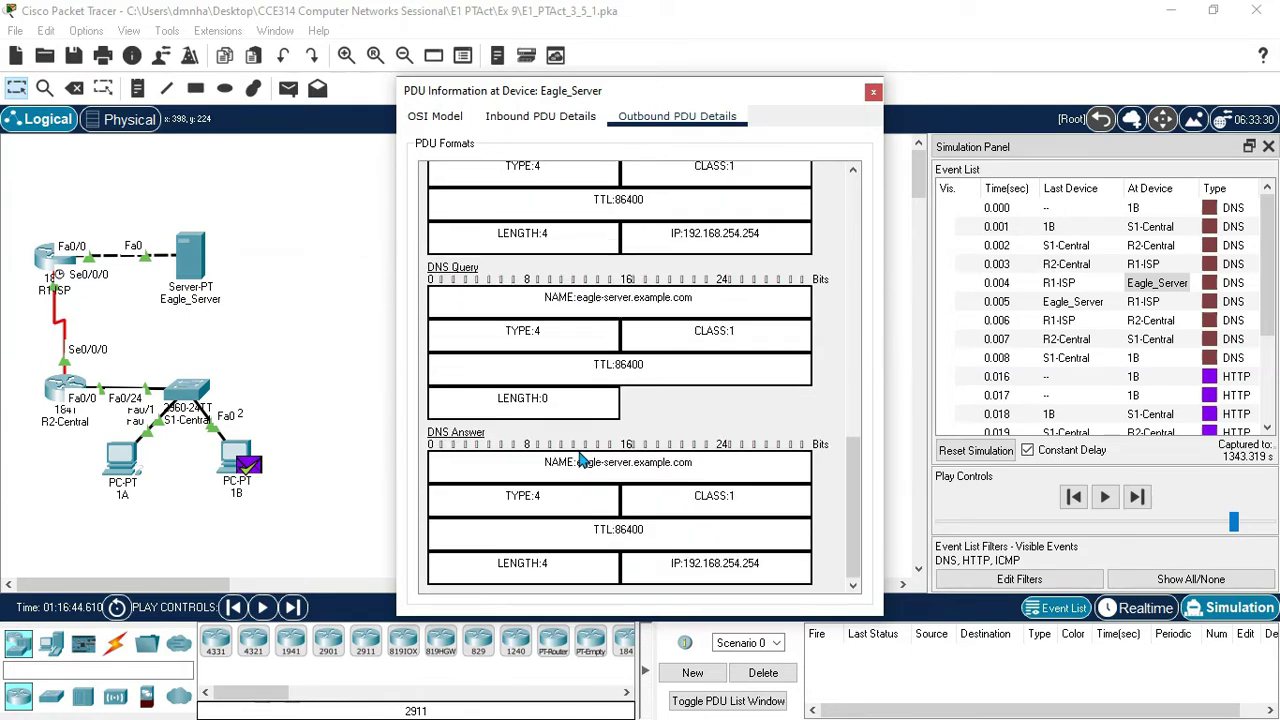
pyautogui.click(872, 93)
# Examine the outbound PDU details of PC 1B's HTTP event at 0.016 s, covering the TCP header and HTTP request, and close them.
pyautogui.click(1134, 377)
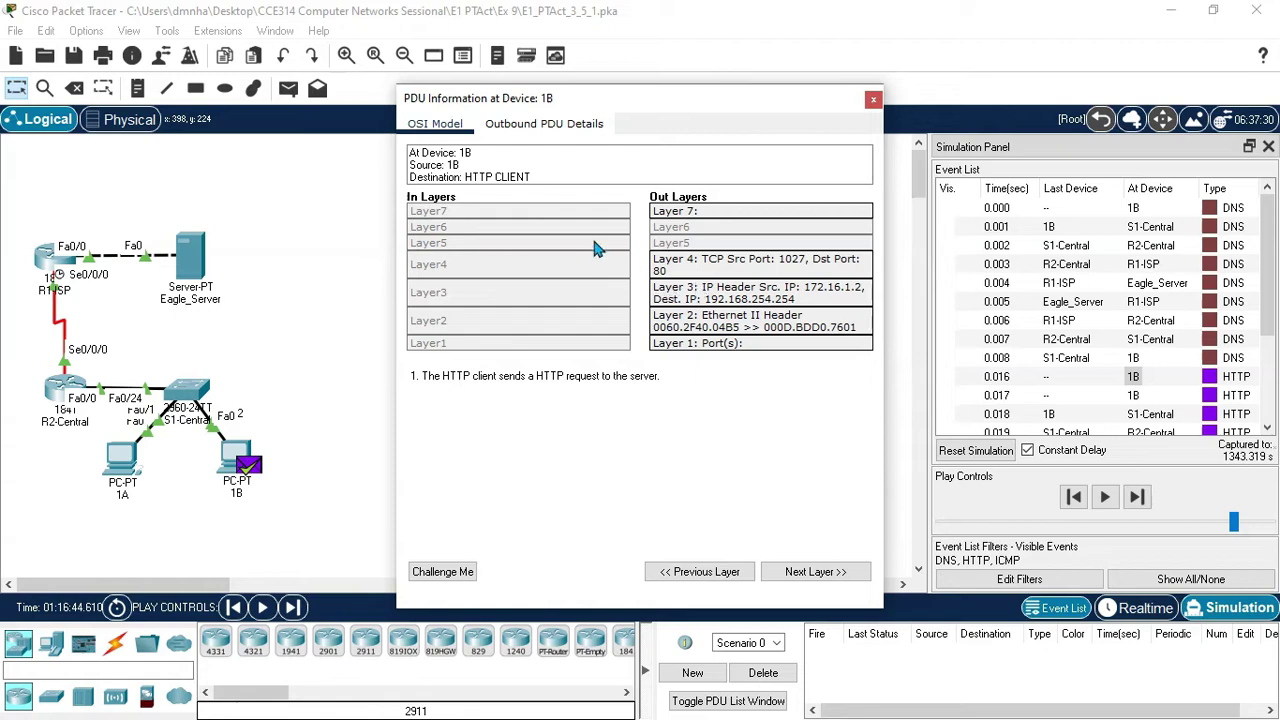
pyautogui.click(567, 125)
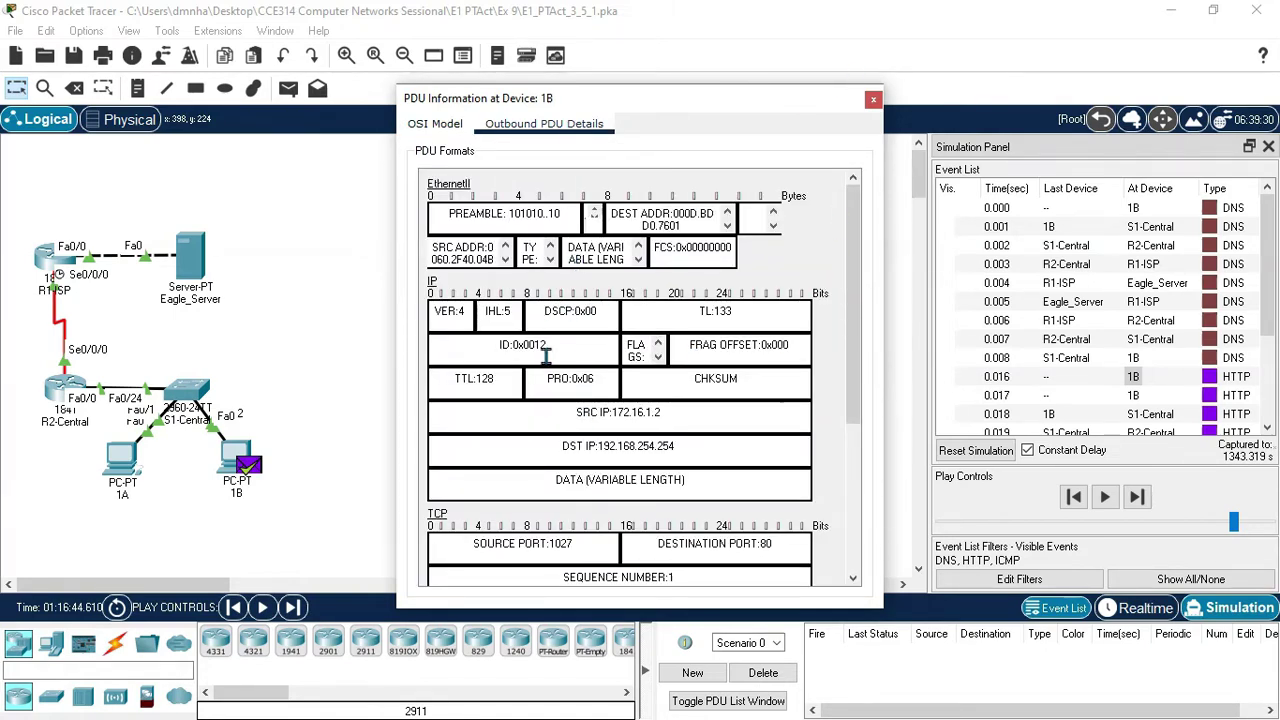
pyautogui.scroll(-1, 548, 362)
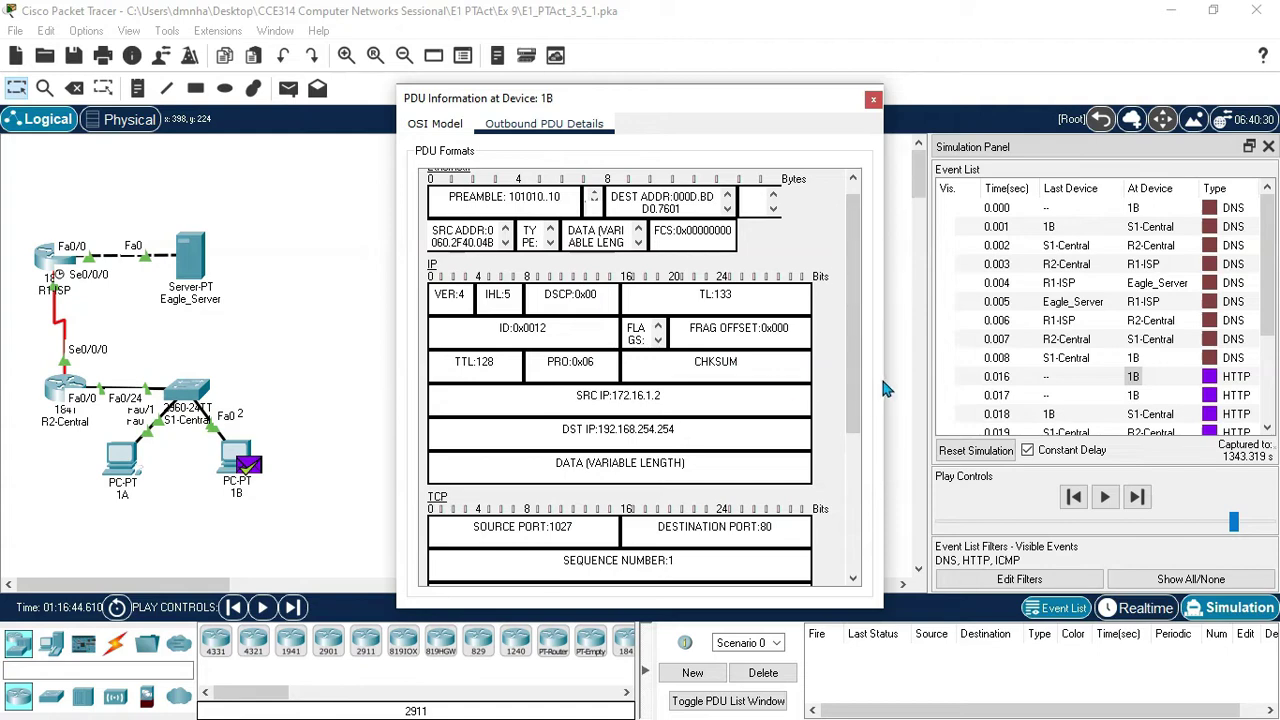
pyautogui.moveTo(883, 381); pyautogui.dragTo(1218, 364)
pyautogui.scroll(-5, 800, 449)
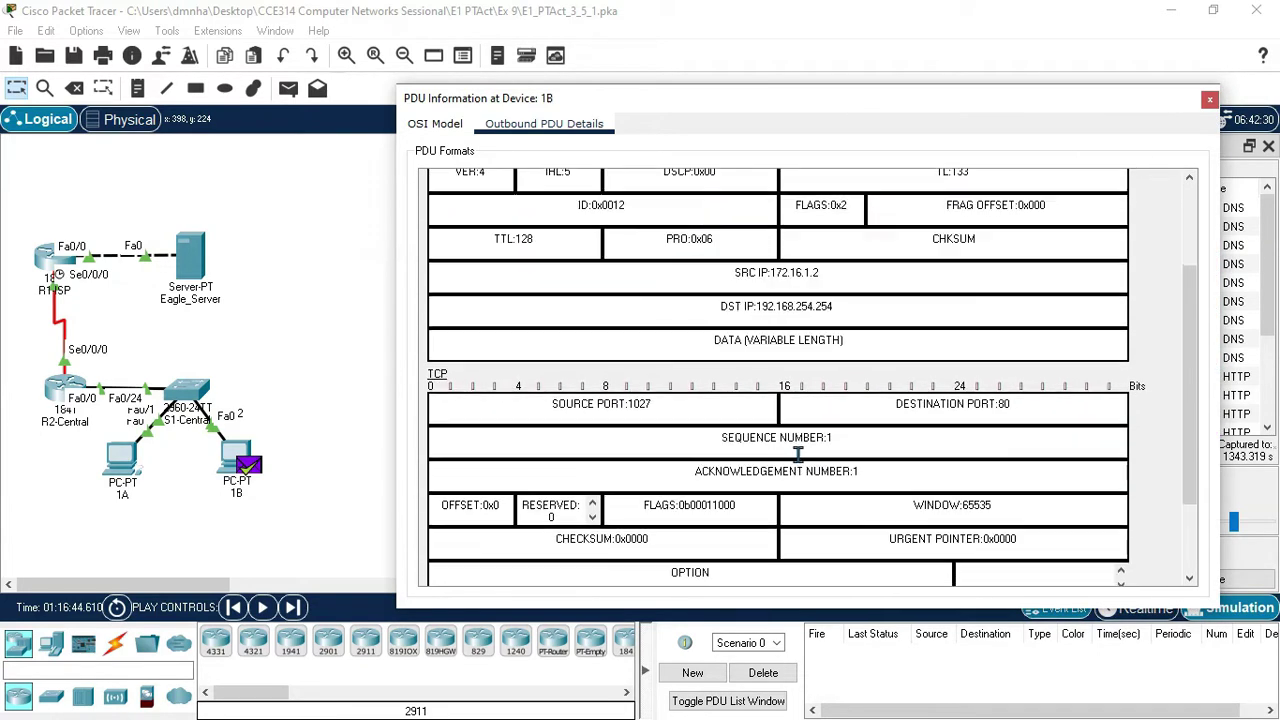
pyautogui.scroll(-1, 955, 410)
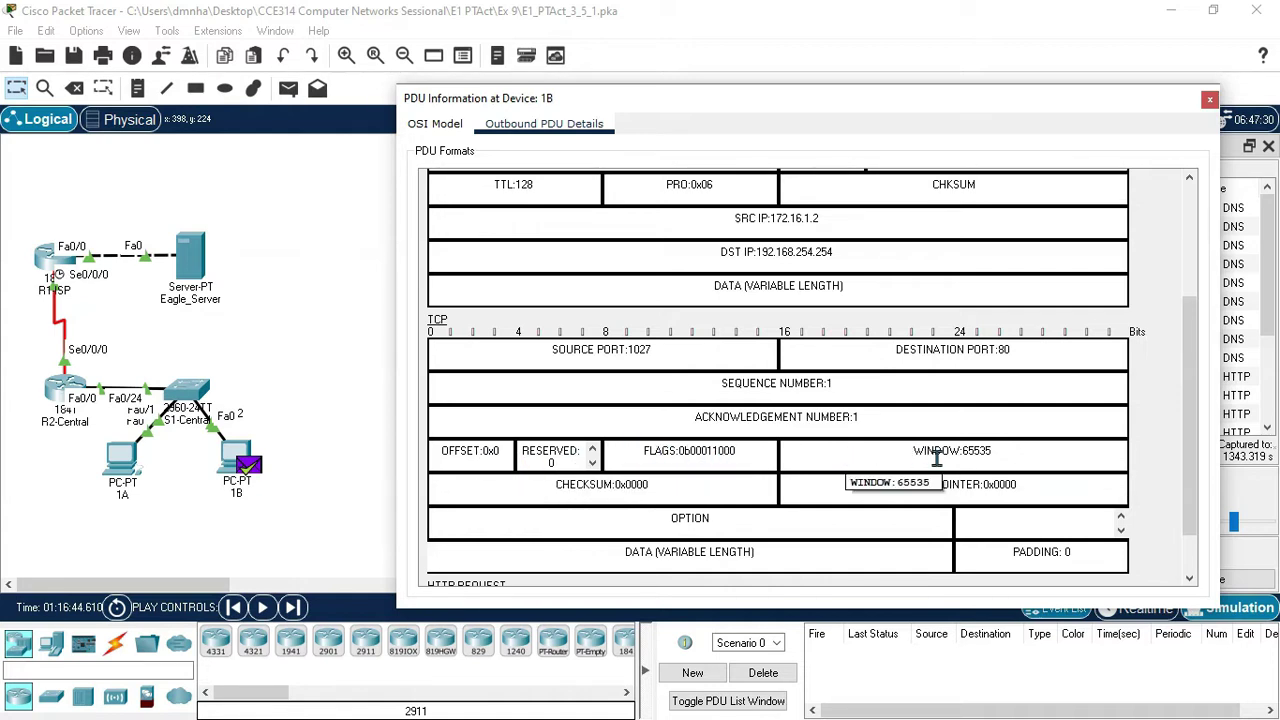
pyautogui.scroll(-1, 1022, 502)
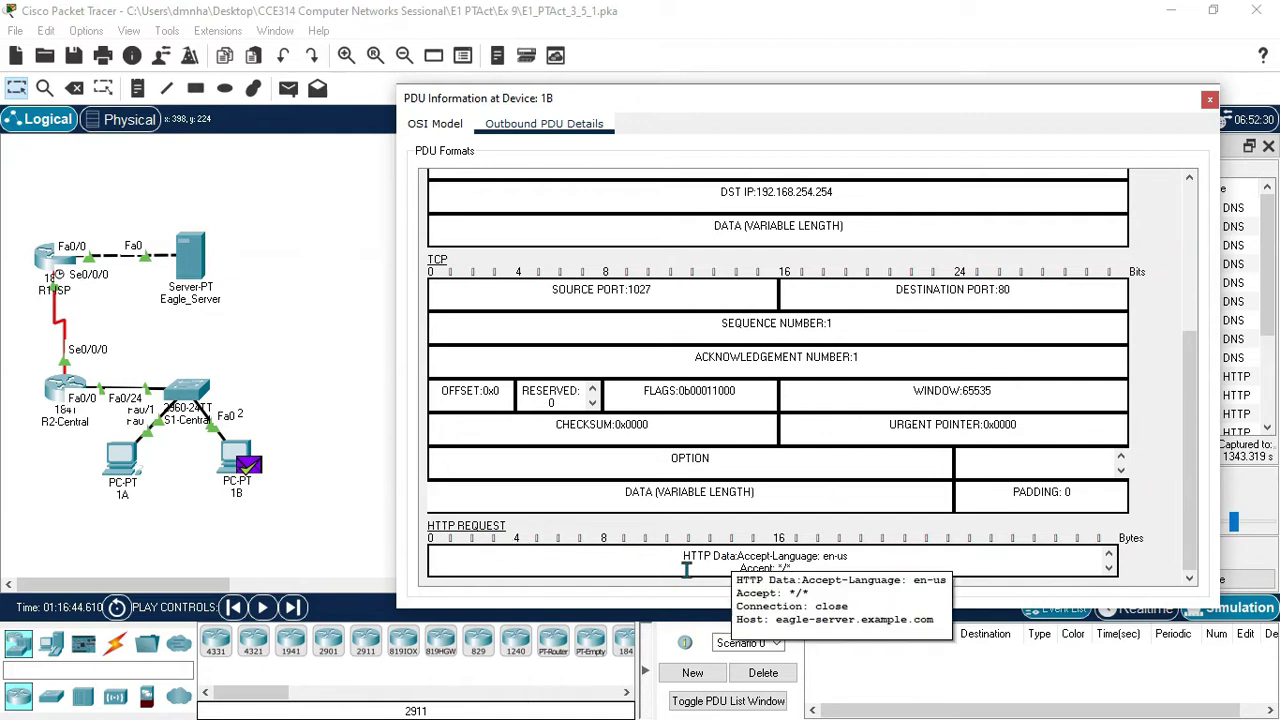
pyautogui.click(1210, 99)
# Review the inbound HTTP request and outbound HTTP response of the Eagle_Server event at 0.021 s, and close the PDU information.
pyautogui.scroll(-2, 1155, 373)
pyautogui.scroll(-2, 1155, 373)
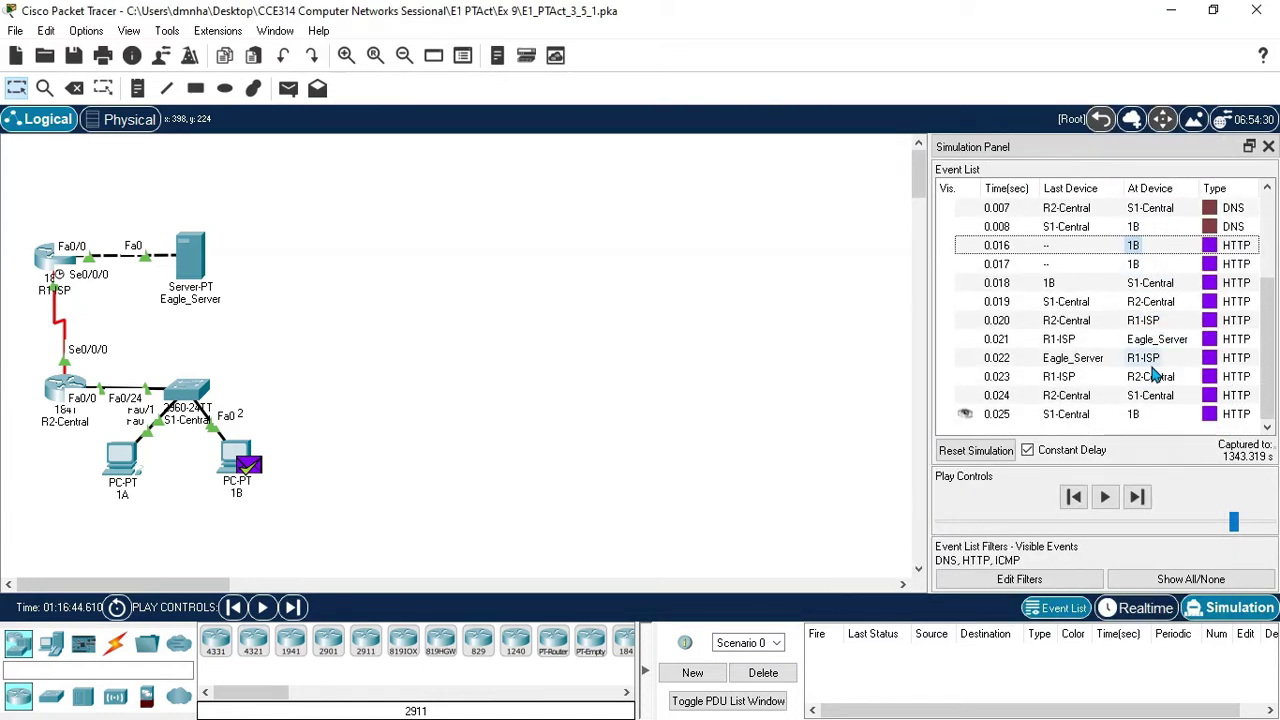
pyautogui.click(1163, 344)
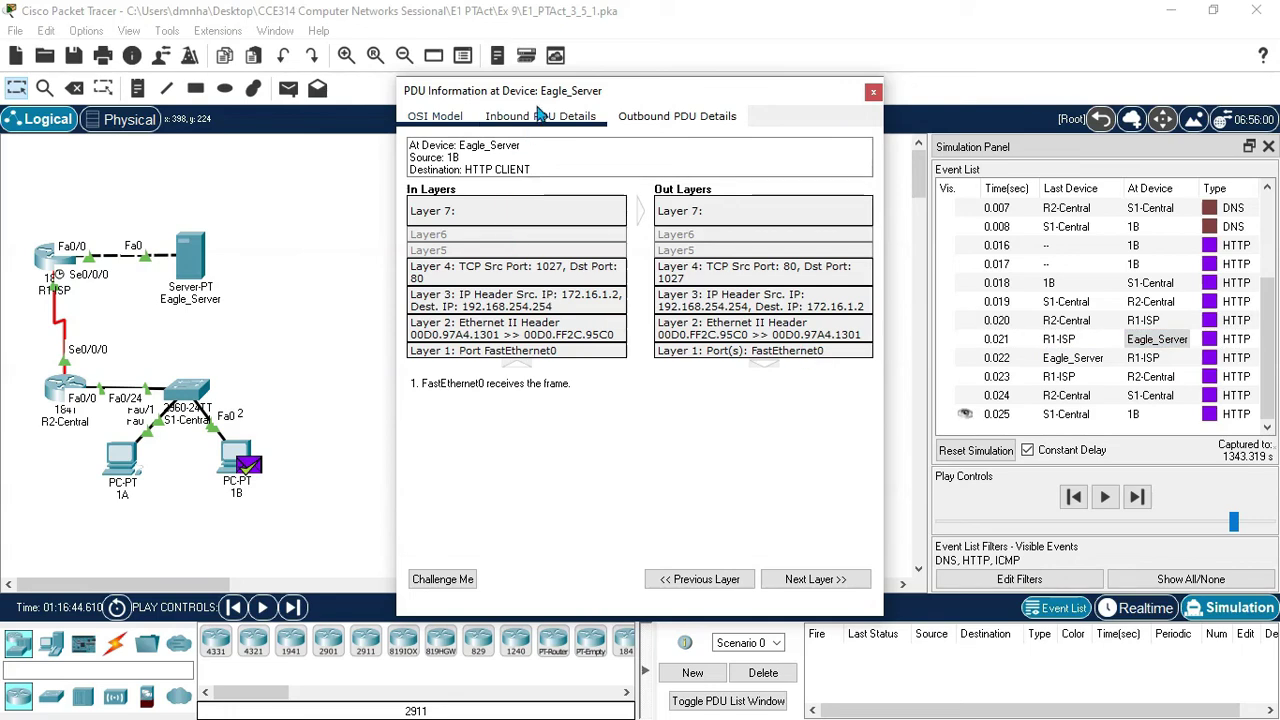
pyautogui.click(541, 118)
pyautogui.scroll(-6, 641, 464)
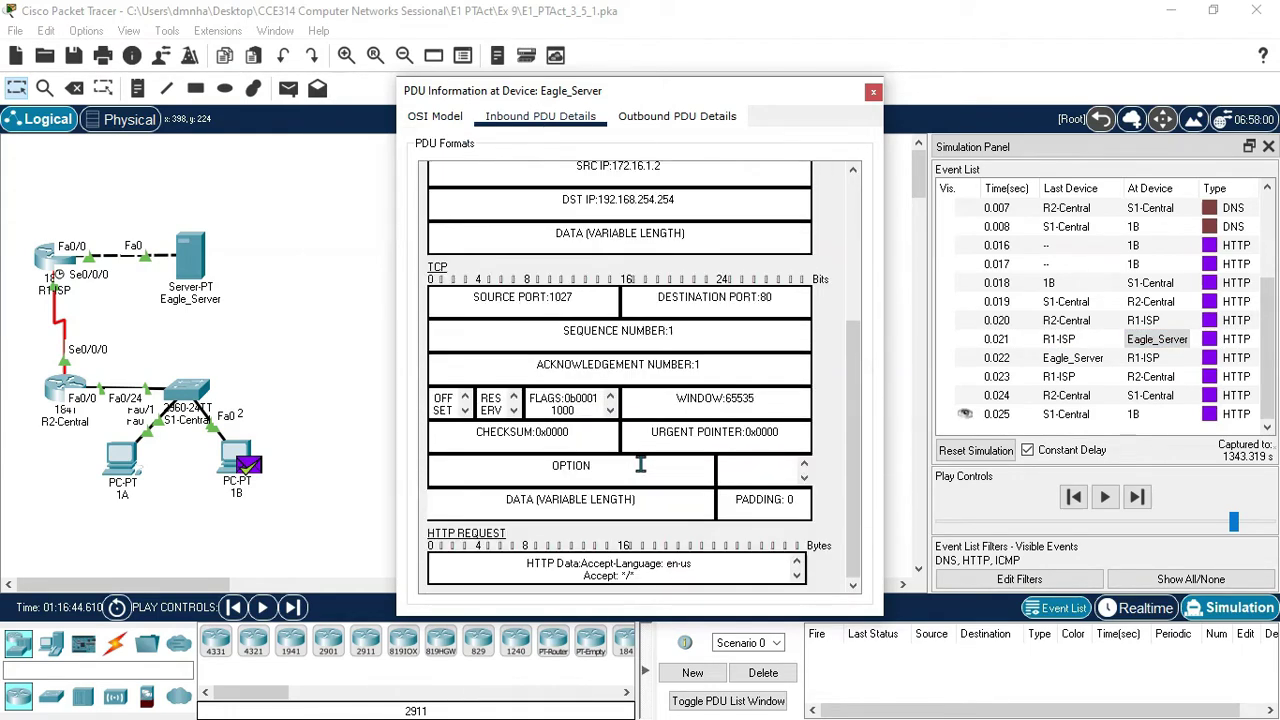
pyautogui.click(682, 117)
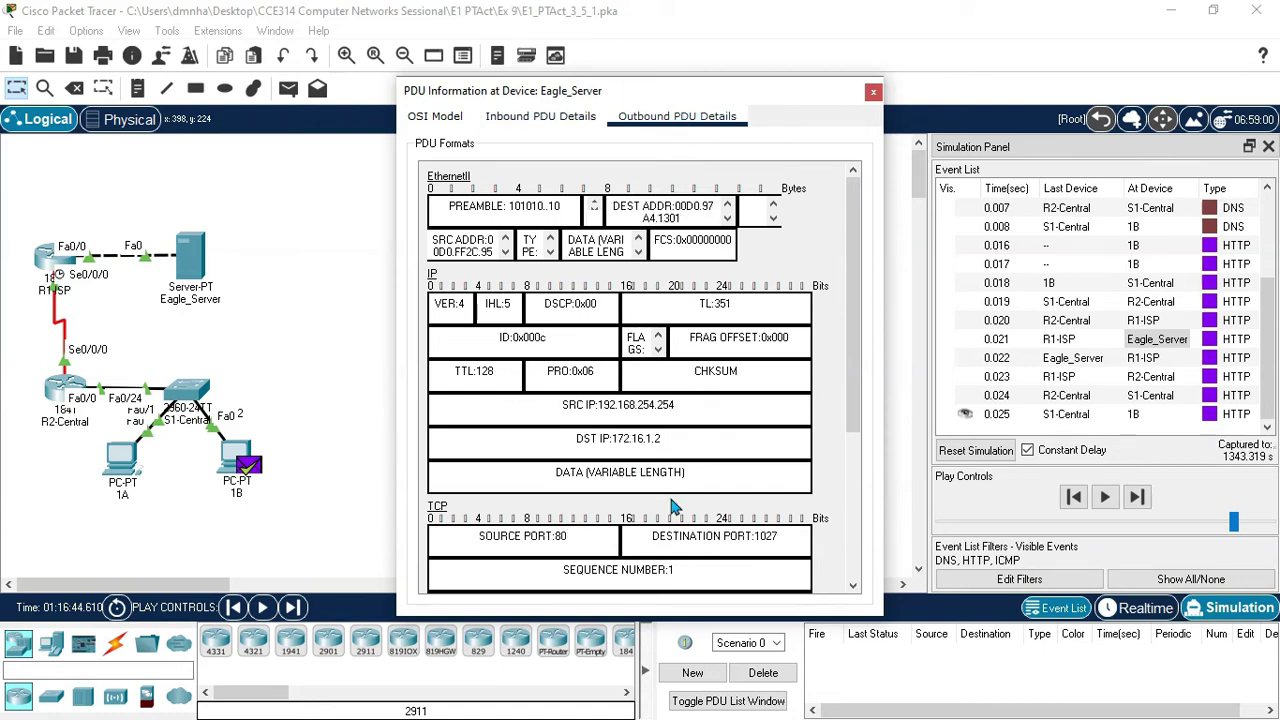
pyautogui.scroll(-5, 677, 507)
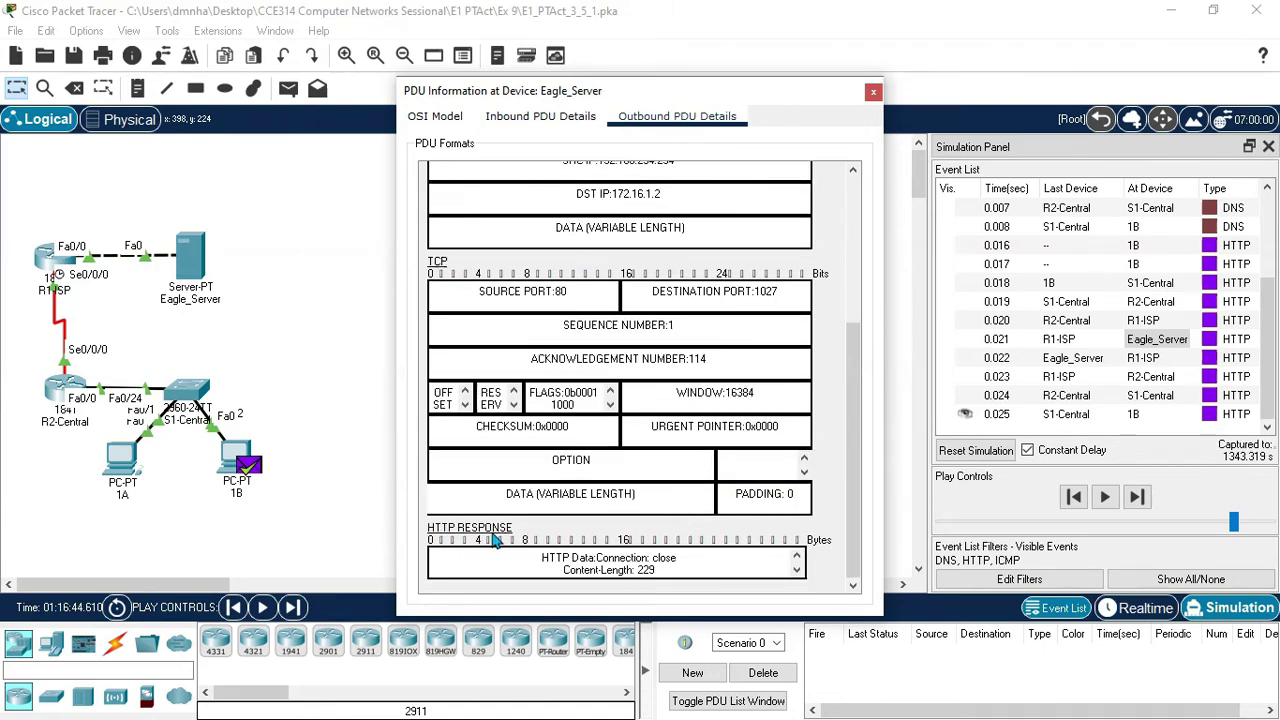
pyautogui.scroll(3, 548, 454)
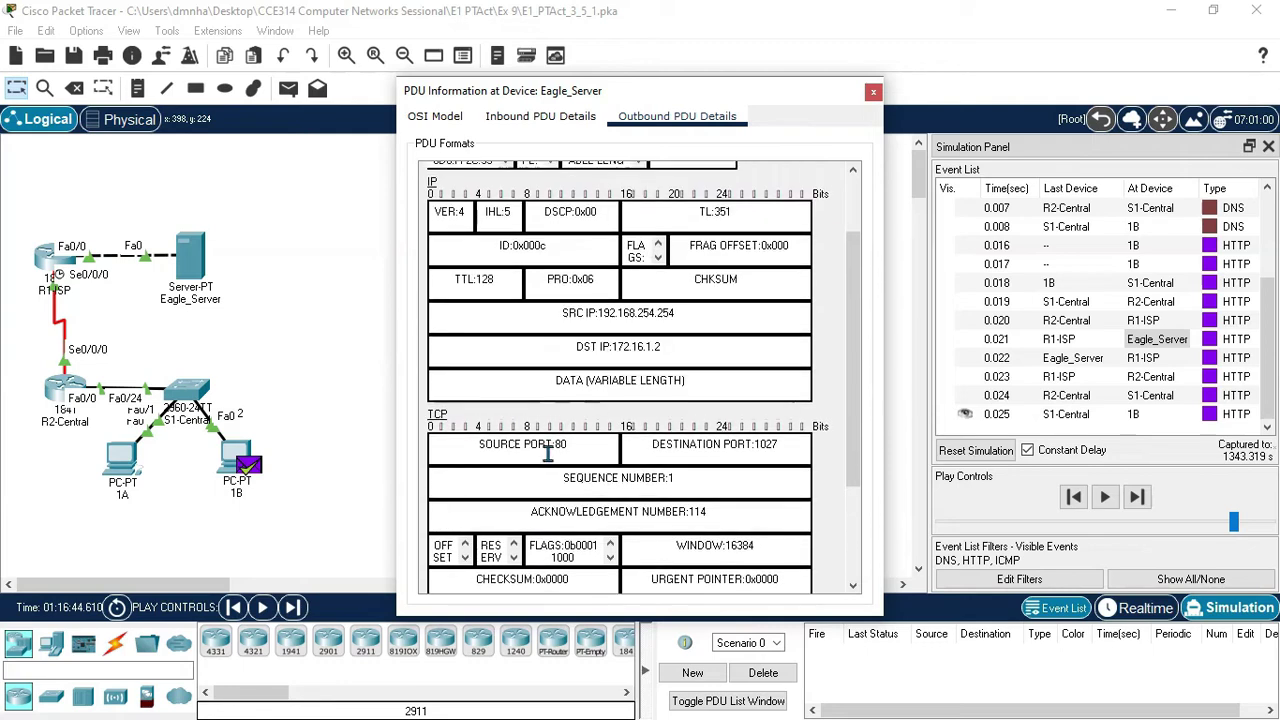
pyautogui.click(873, 92)
# Return to the directions PDF and close it, and exit Packet Tracer while saving the activity.
pyautogui.hotkey('alt', 'Tab')
pyautogui.hotkey('alt', 'Tab')
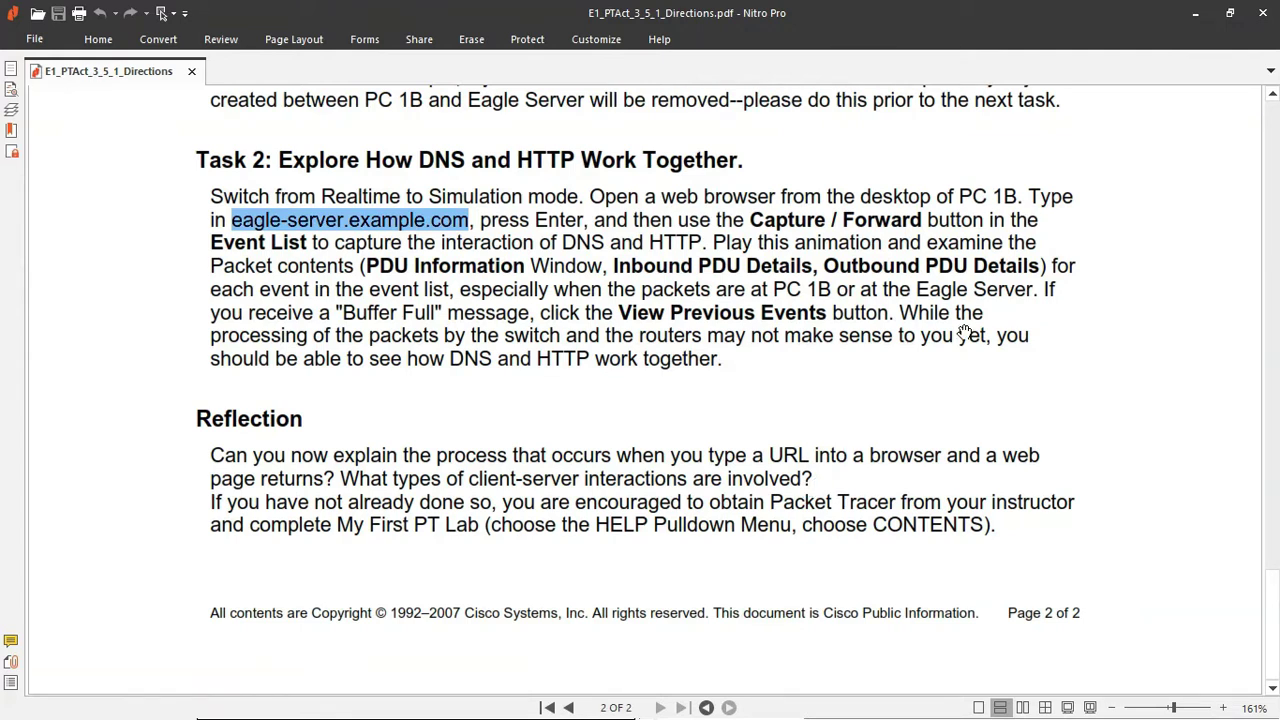
pyautogui.click(1264, 13)
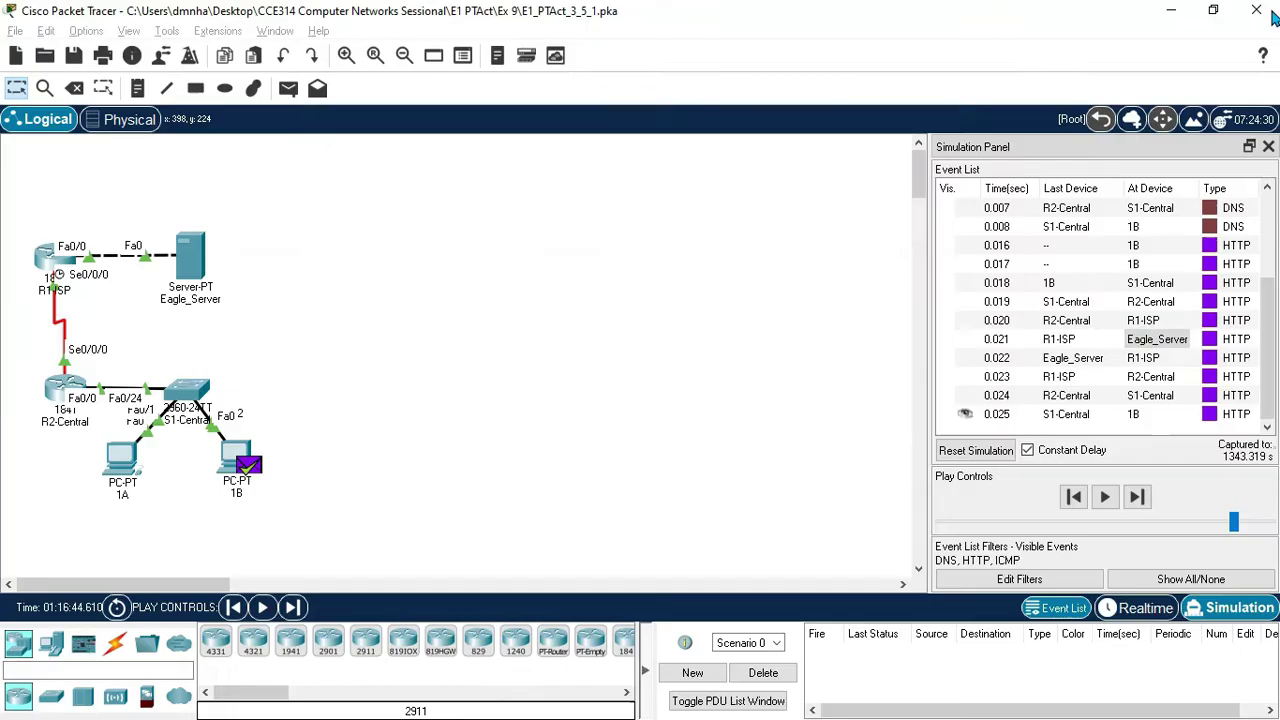
pyautogui.click(1268, 13)
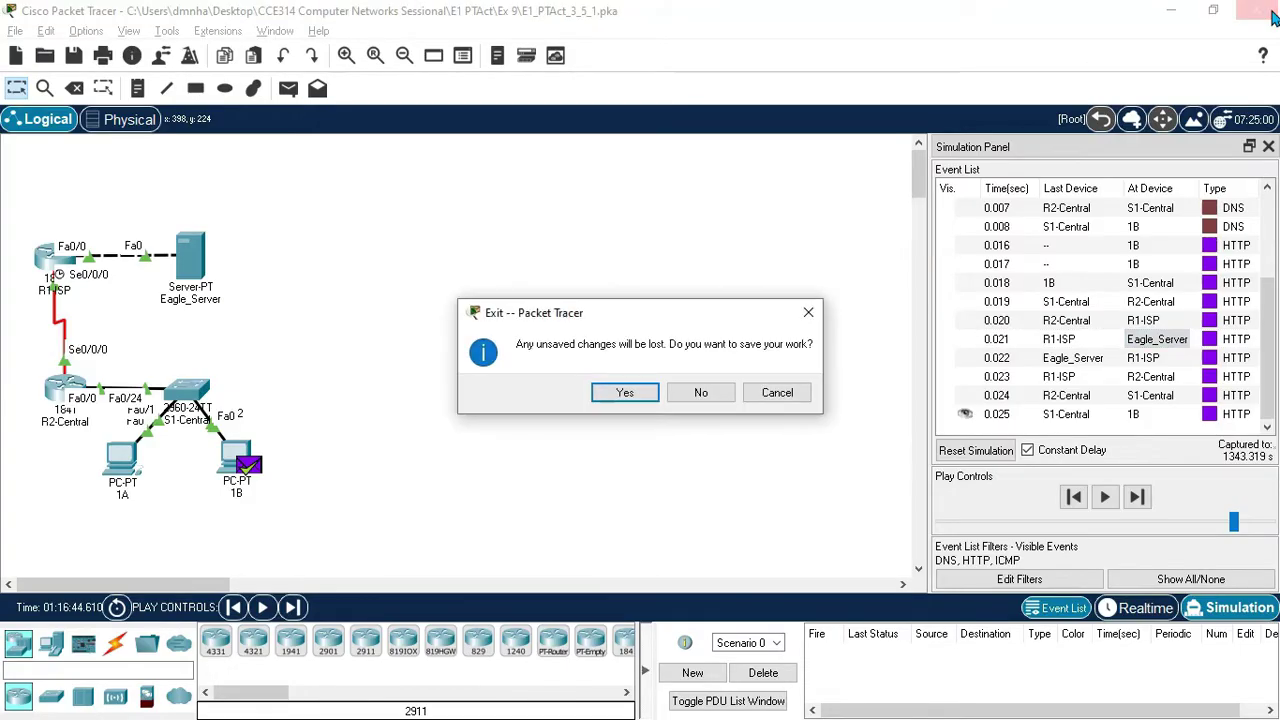
pyautogui.click(625, 392)
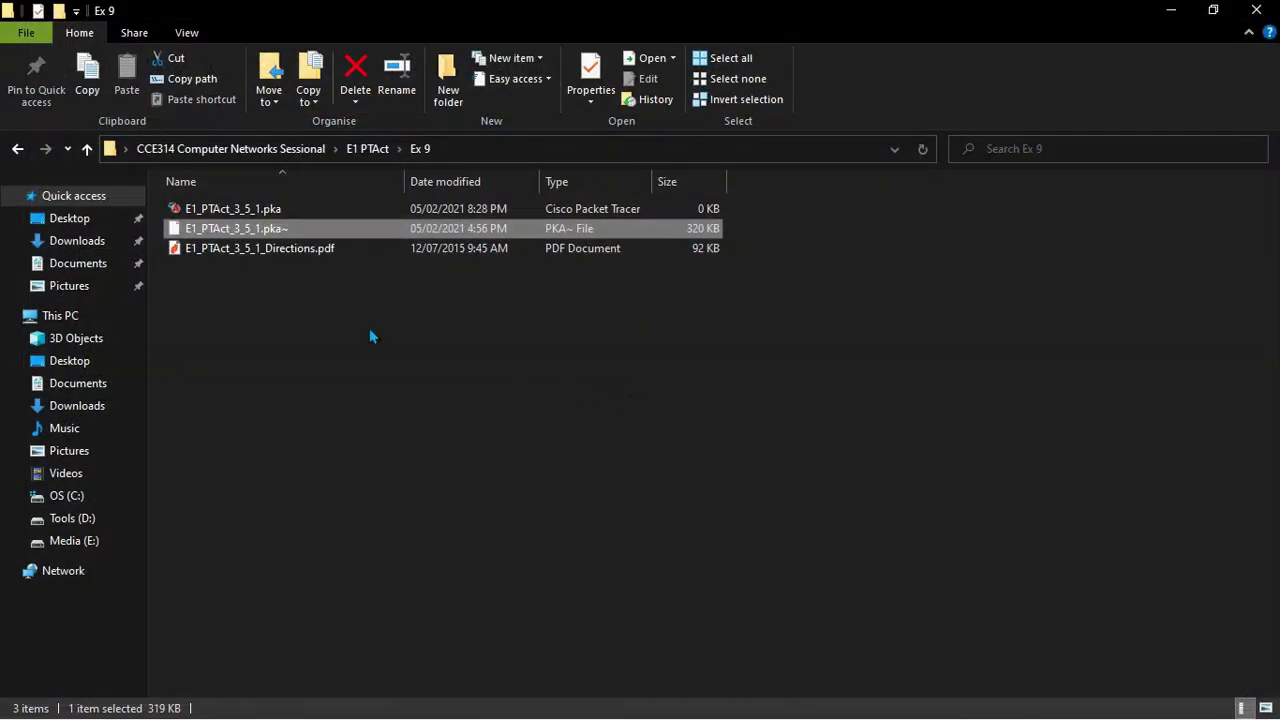
# Switch to the Ex 17 folder inside E1 PTAct and open E1_PTAct_4_6_1_Directions.pdf.
pyautogui.click(14, 149)
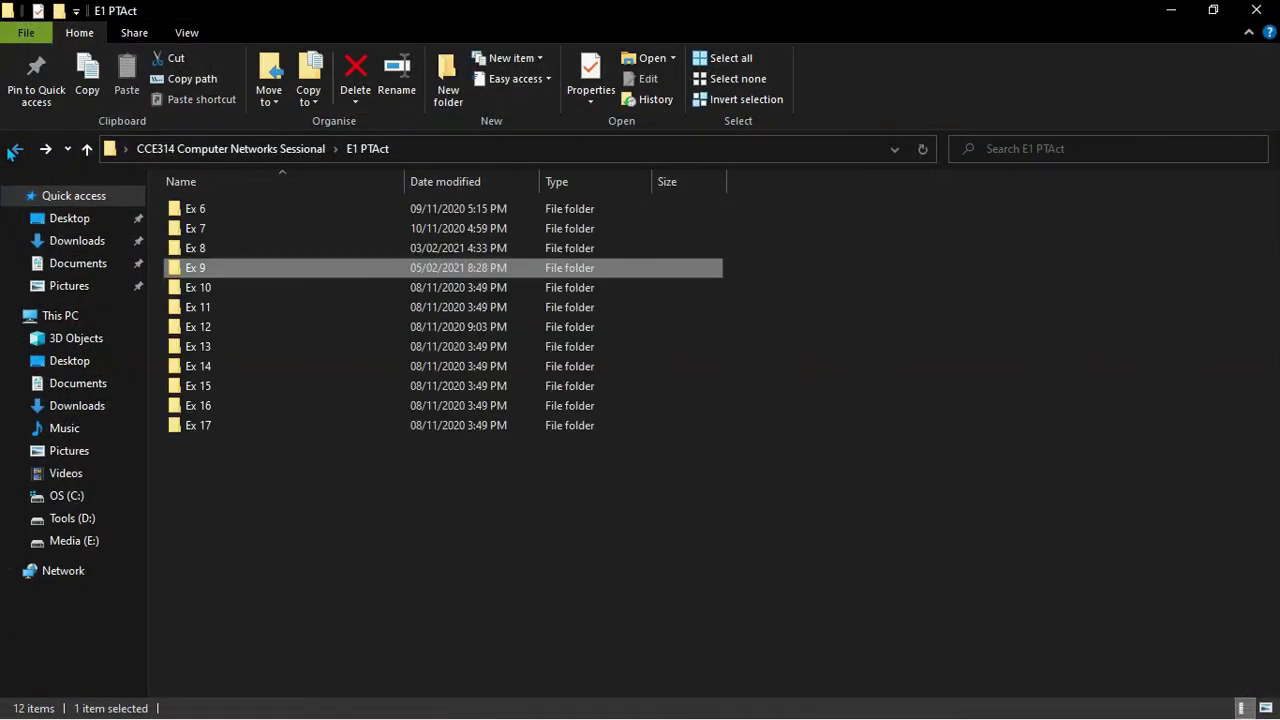
pyautogui.doubleClick(238, 423)
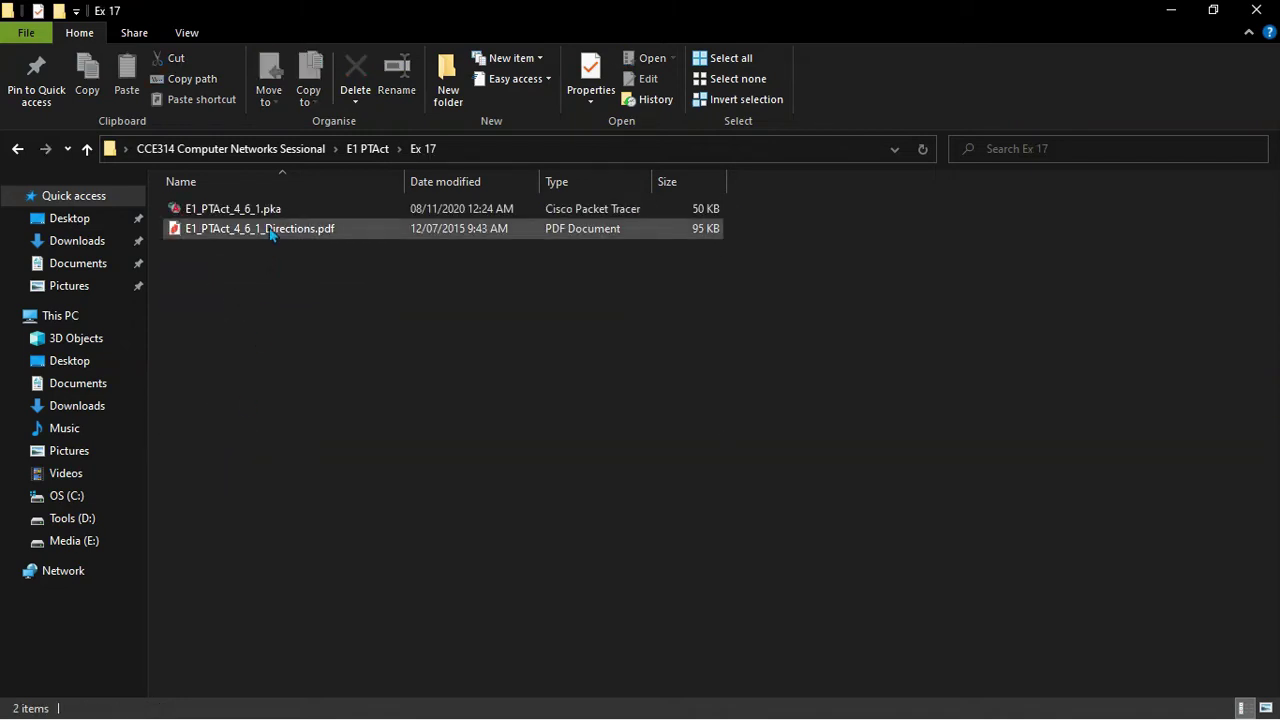
pyautogui.click(270, 230)
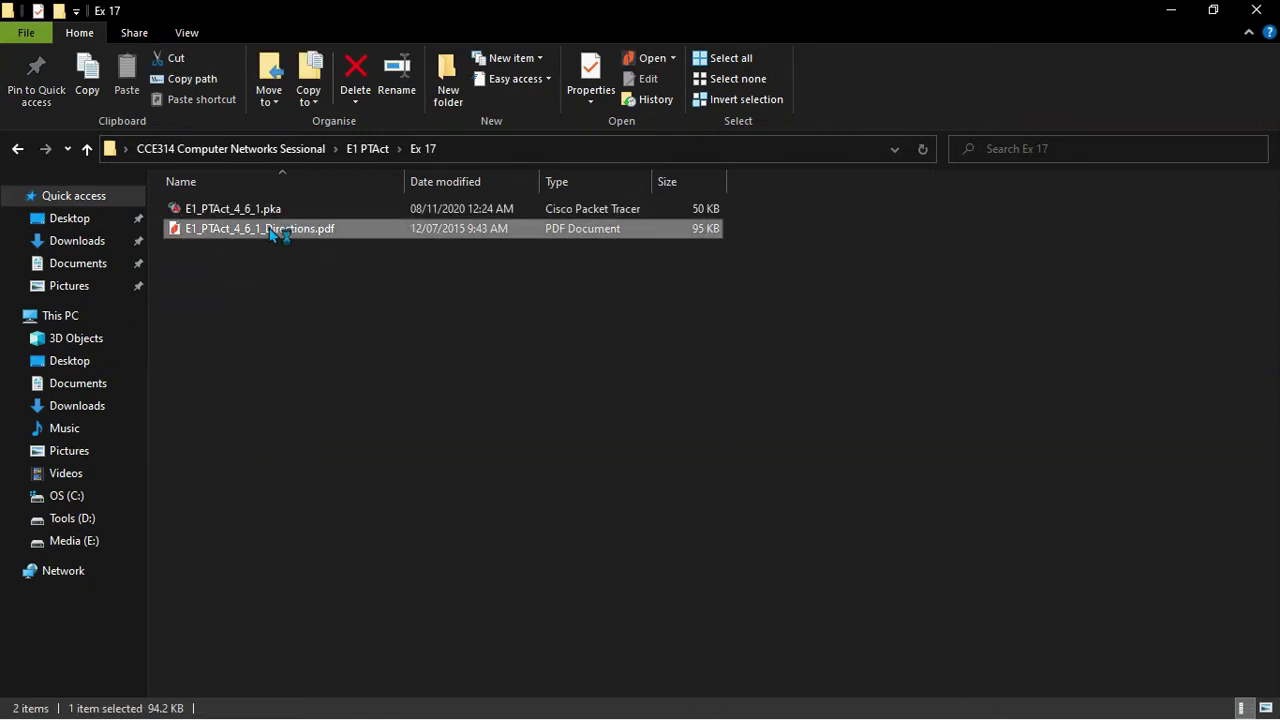